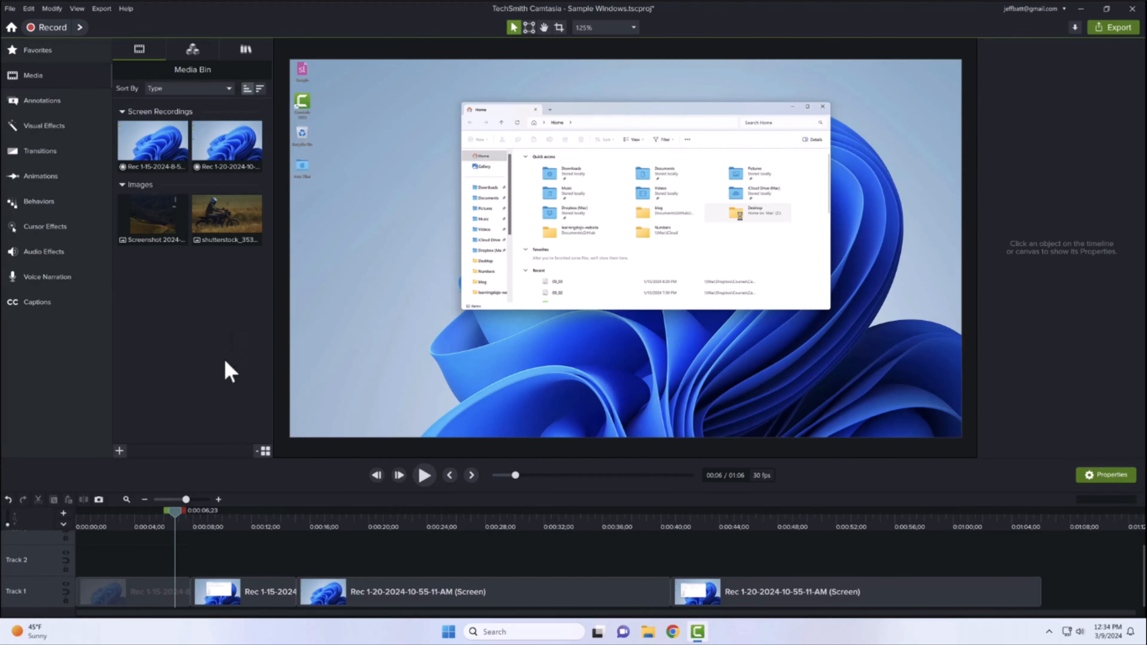
# Try reducing the screen recording's scale to 34.5% and centering it on the canvas at X 0, Y 0
pyautogui.moveTo(168, 524)
pyautogui.mouseDown()
pyautogui.moveTo(118, 523)
pyautogui.moveTo(228, 525)
pyautogui.moveTo(154, 527)
pyautogui.mouseUp()
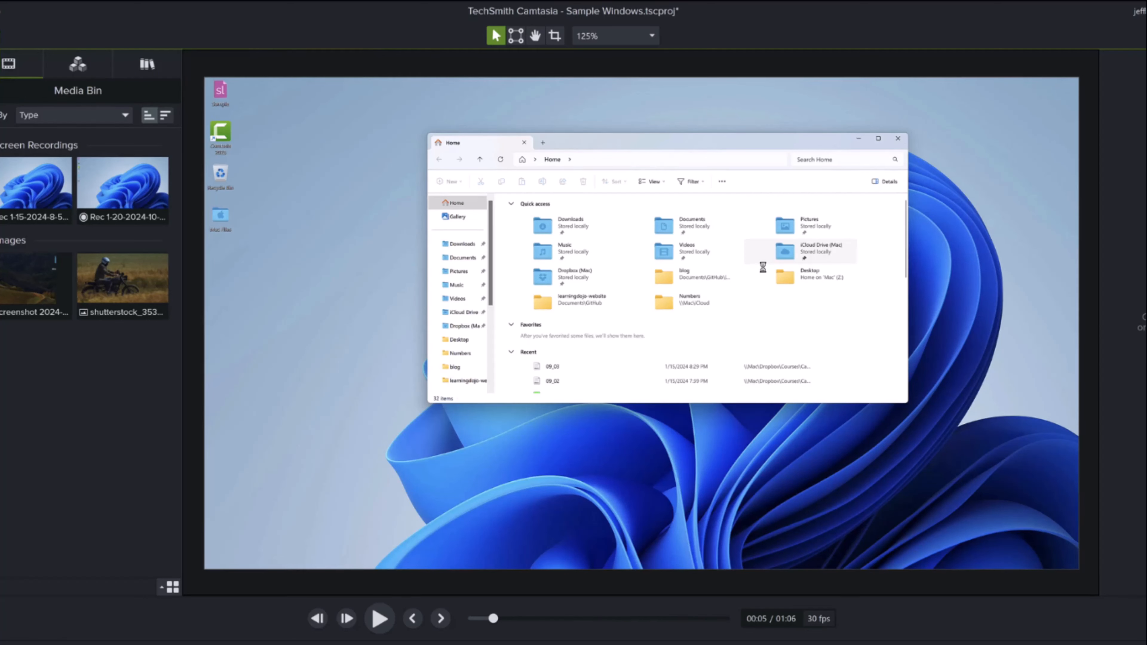
pyautogui.click(262, 500)
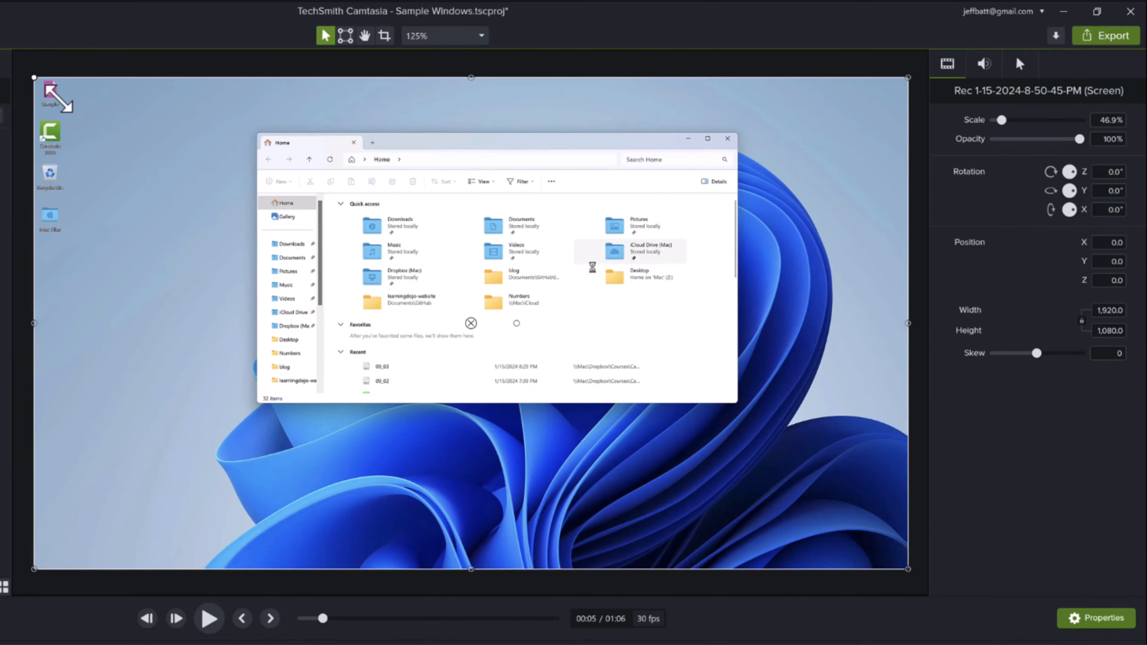
pyautogui.moveTo(58, 97); pyautogui.dragTo(266, 212)
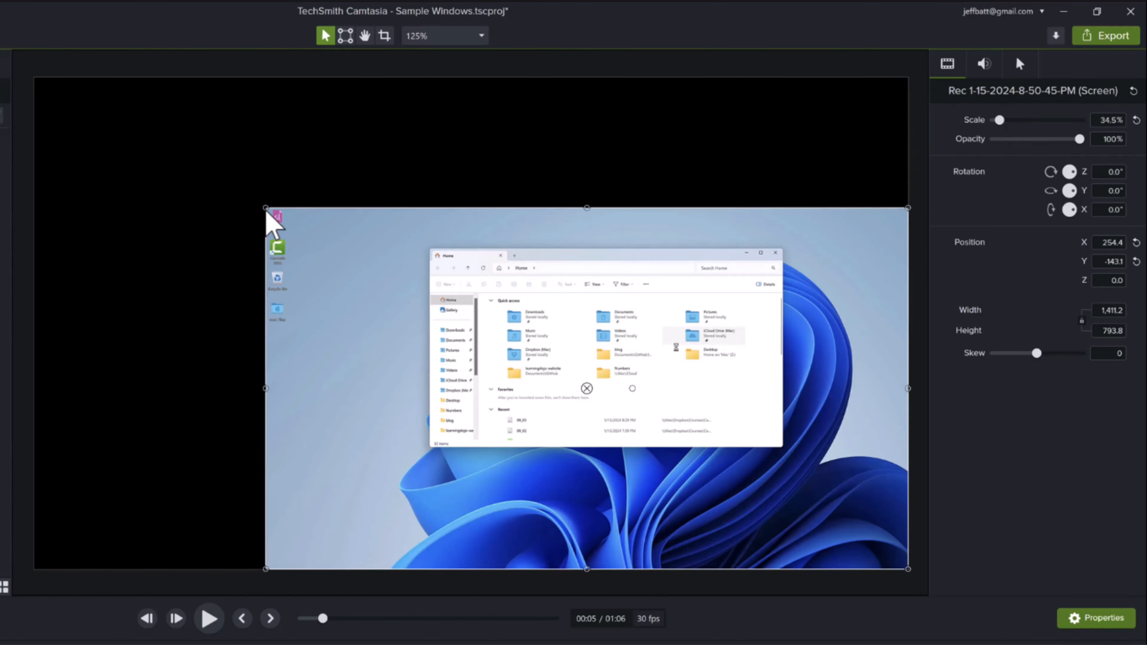
pyautogui.moveTo(363, 243); pyautogui.dragTo(252, 172)
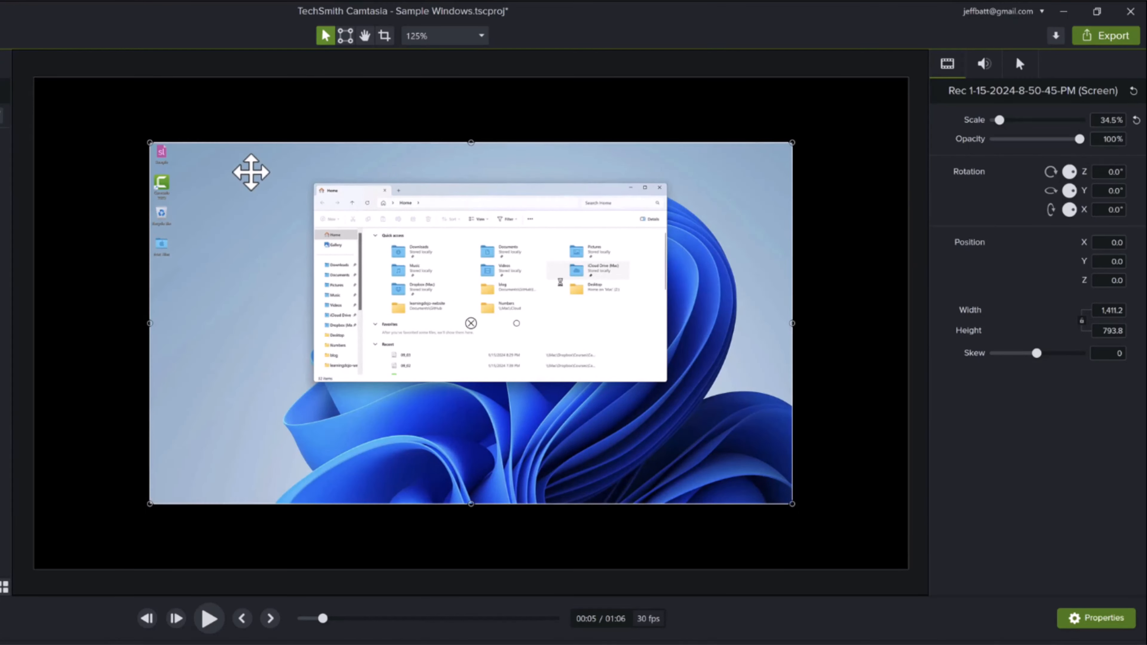
pyautogui.press('super+z')
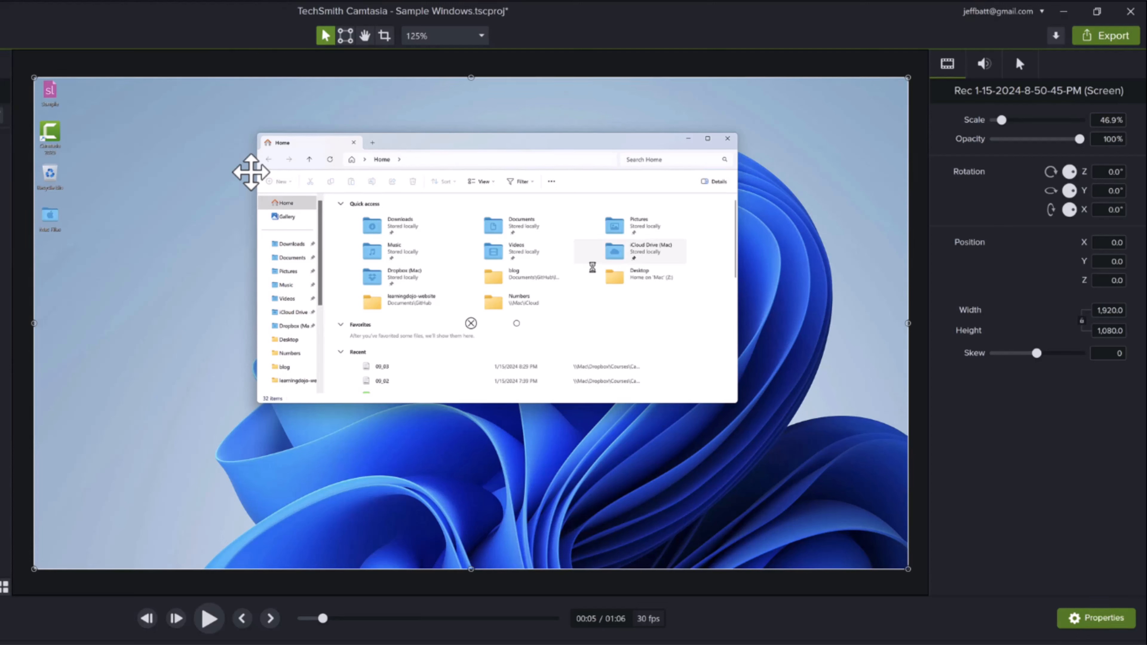
# Pan around the canvas with the Hand tool, magnified to 300%, to inspect the File Explorer window in the recording
pyautogui.click(365, 37)
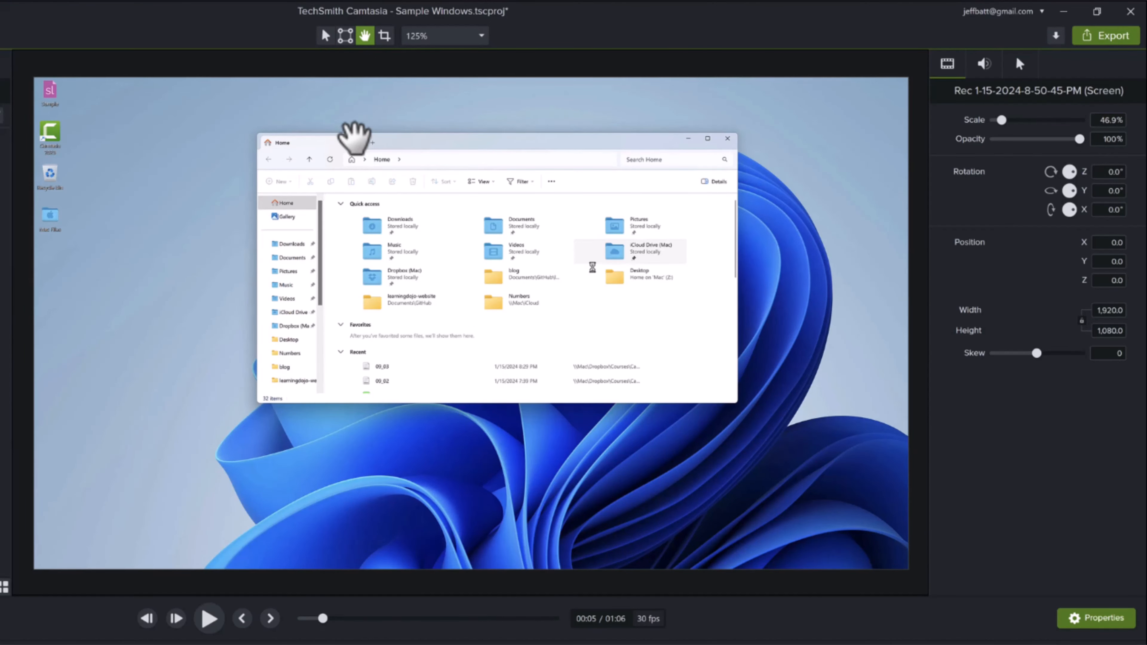
pyautogui.moveTo(358, 133)
pyautogui.mouseDown()
pyautogui.moveTo(397, 133)
pyautogui.moveTo(345, 134)
pyautogui.mouseUp()
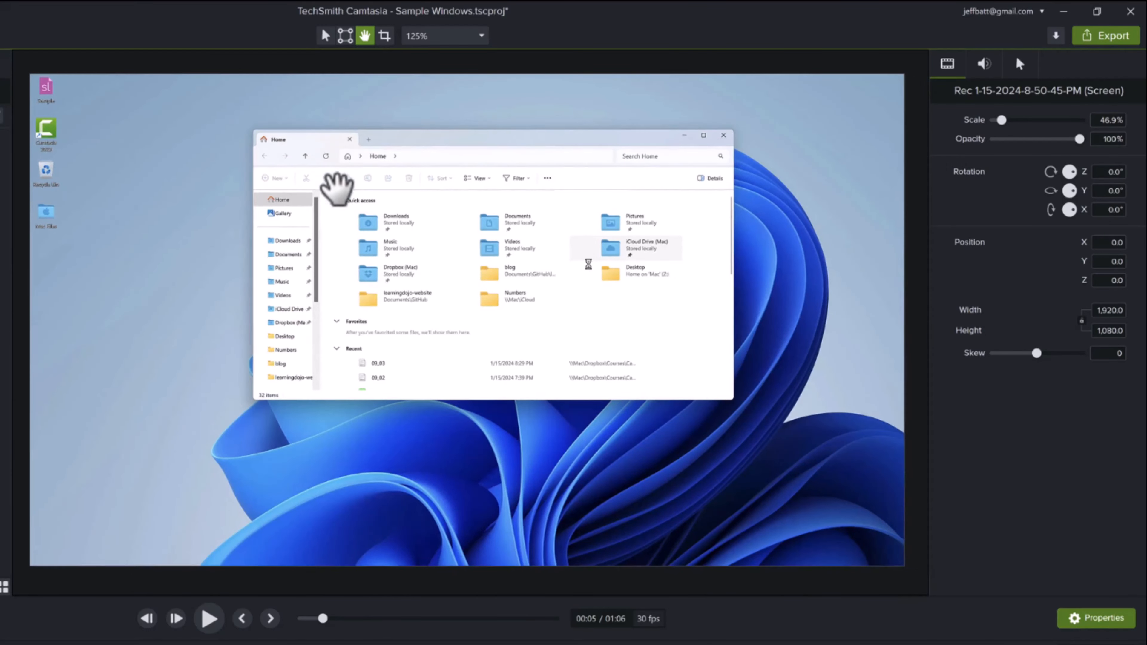
pyautogui.scroll(3, 338, 186)
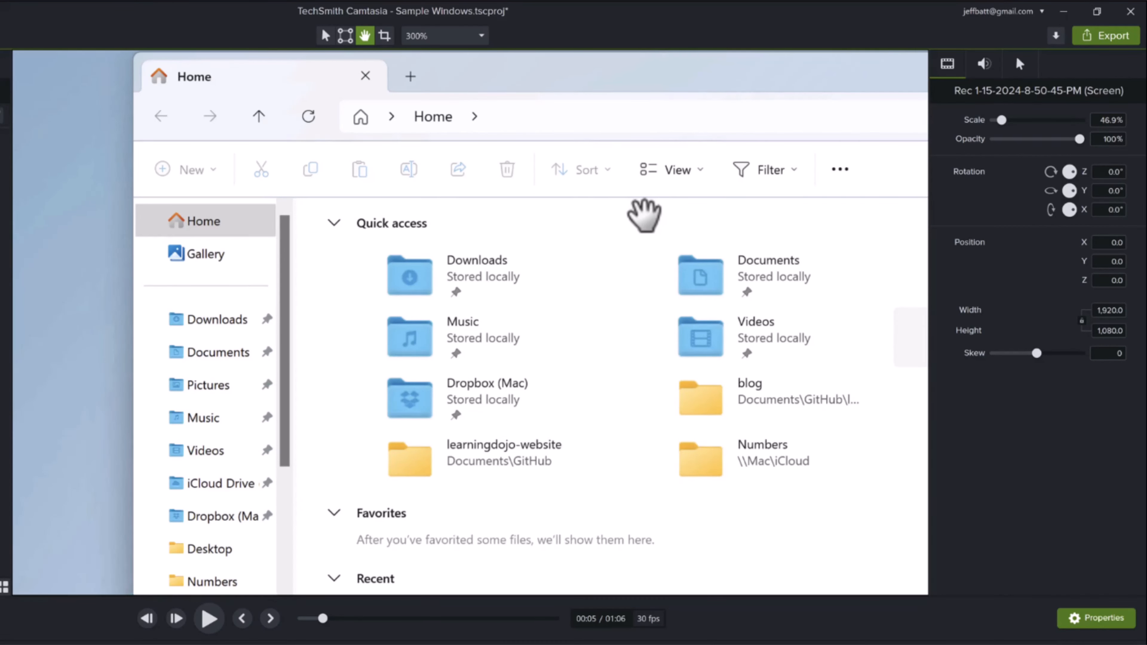
pyautogui.moveTo(643, 214); pyautogui.dragTo(359, 236)
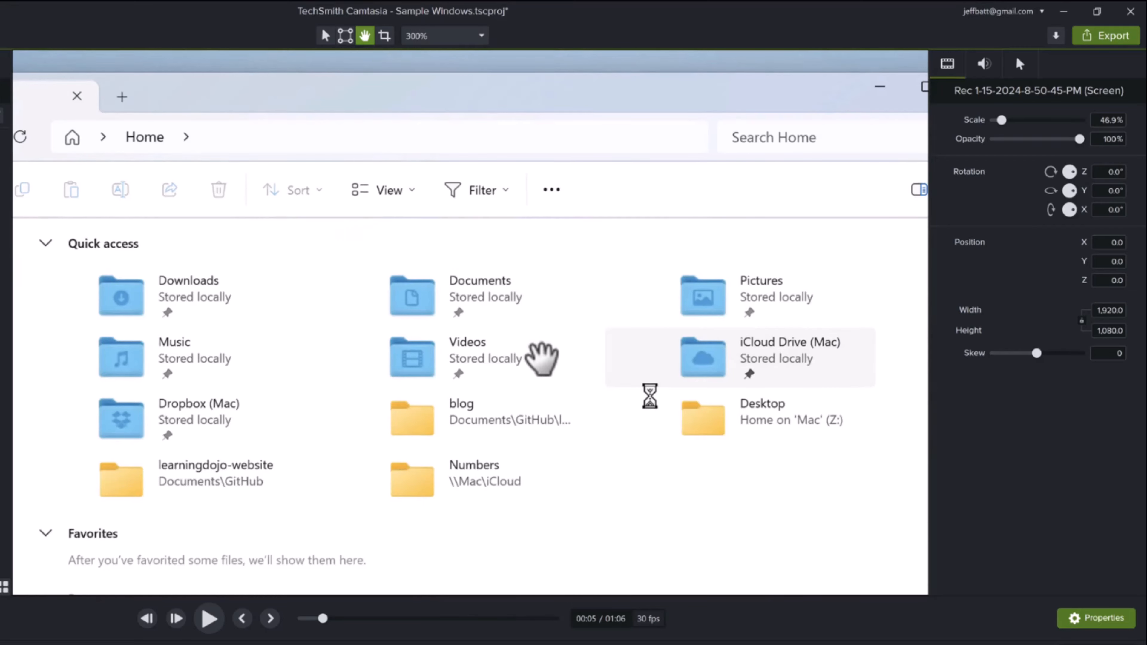
pyautogui.moveTo(542, 358); pyautogui.dragTo(277, 275)
pyautogui.moveTo(381, 154); pyautogui.dragTo(598, 296)
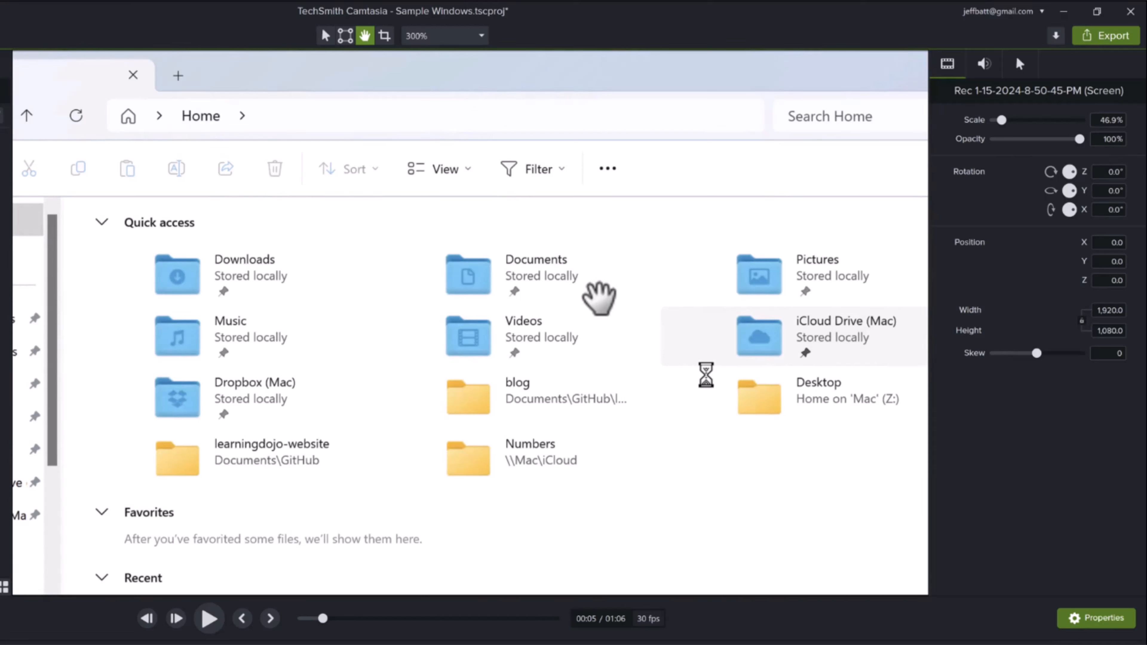
pyautogui.press('space')
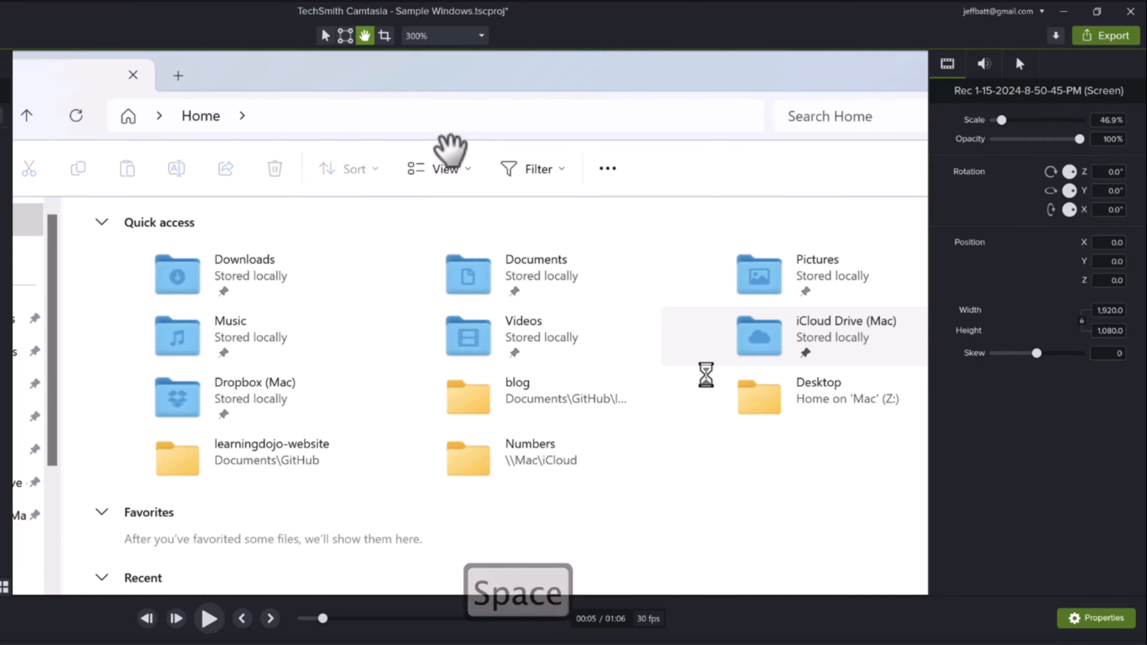
# Pan the magnified canvas temporarily from the Select tool to the File Explorer window's upper-left area and set the canvas zoom to 100%
pyautogui.click(325, 36)
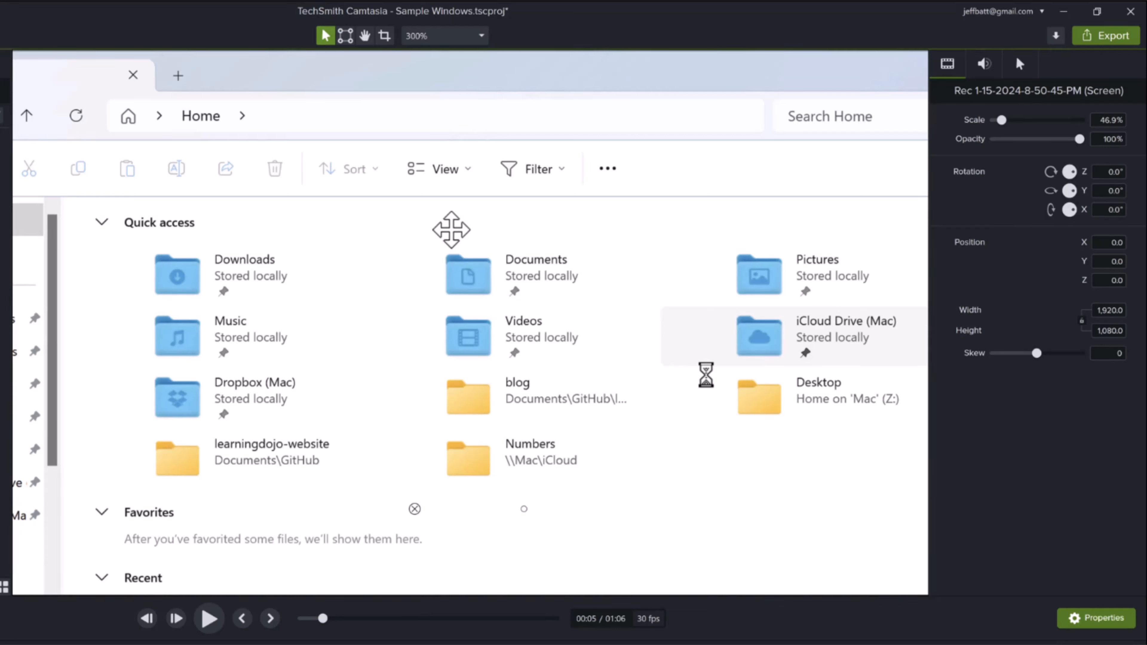
pyautogui.press('space')
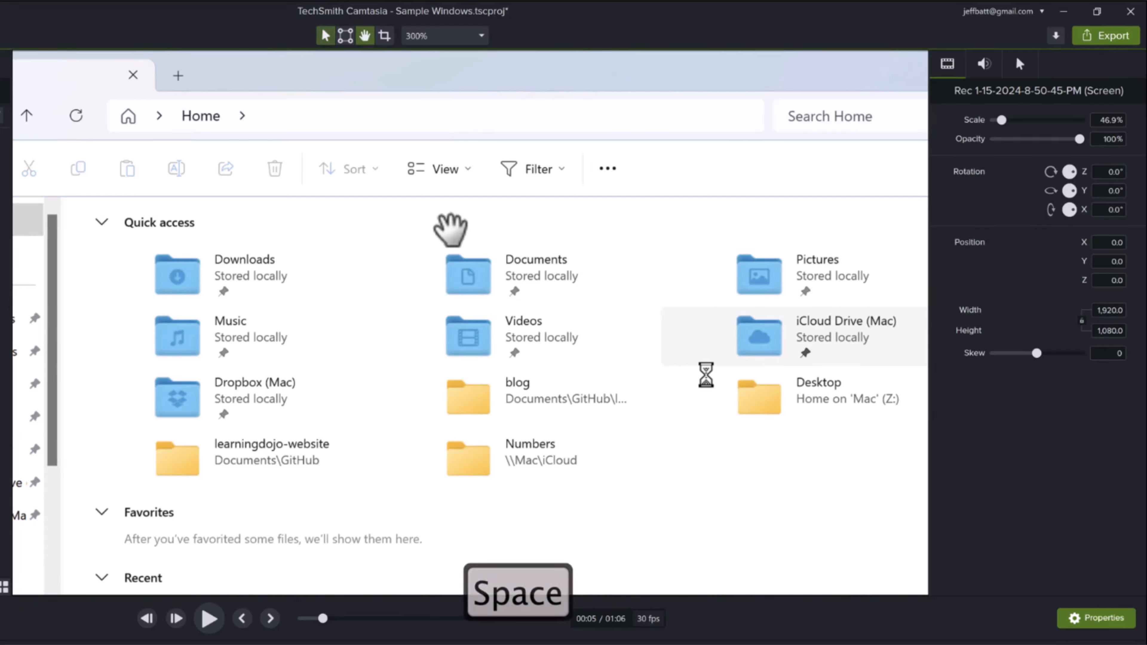
pyautogui.moveTo(451, 229); pyautogui.dragTo(601, 291)
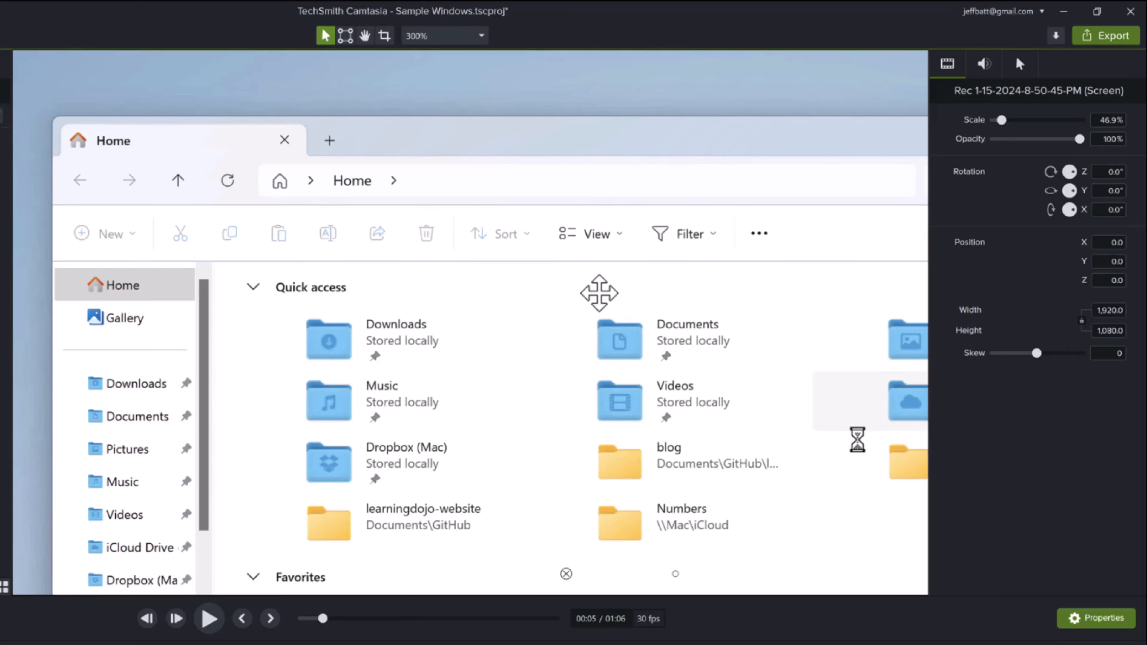
pyautogui.click(431, 35)
pyautogui.click(433, 125)
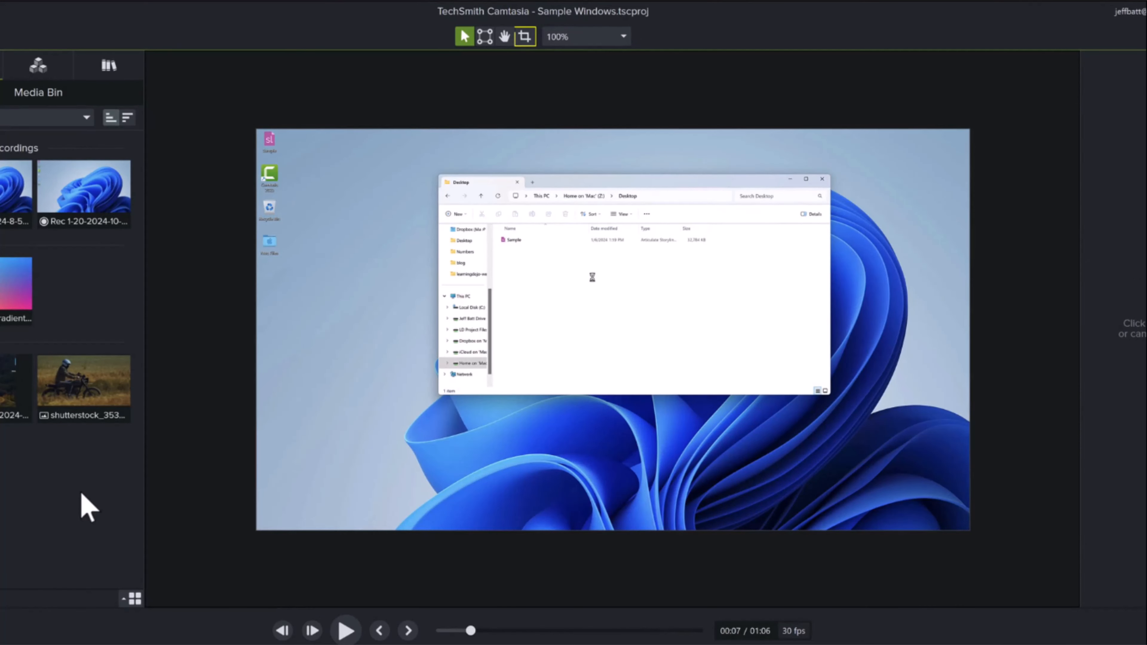
# Crop the screen recording inward from its upper-left and lower-right corners and shift the footage left and slightly down inside the crop
pyautogui.click(524, 36)
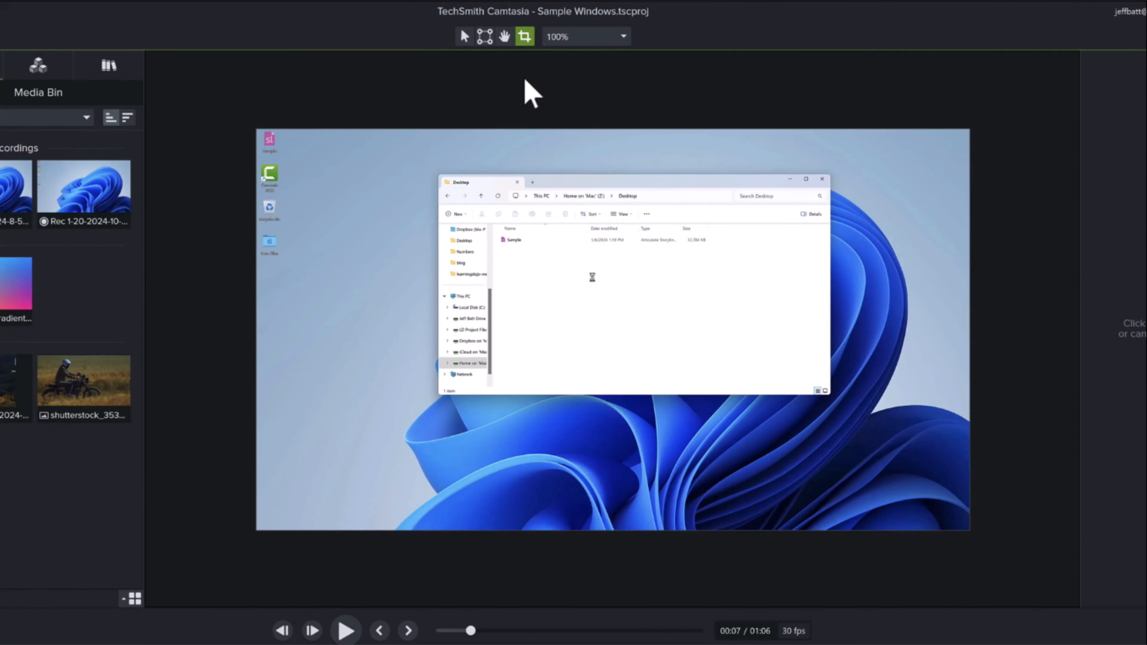
pyautogui.click(345, 198)
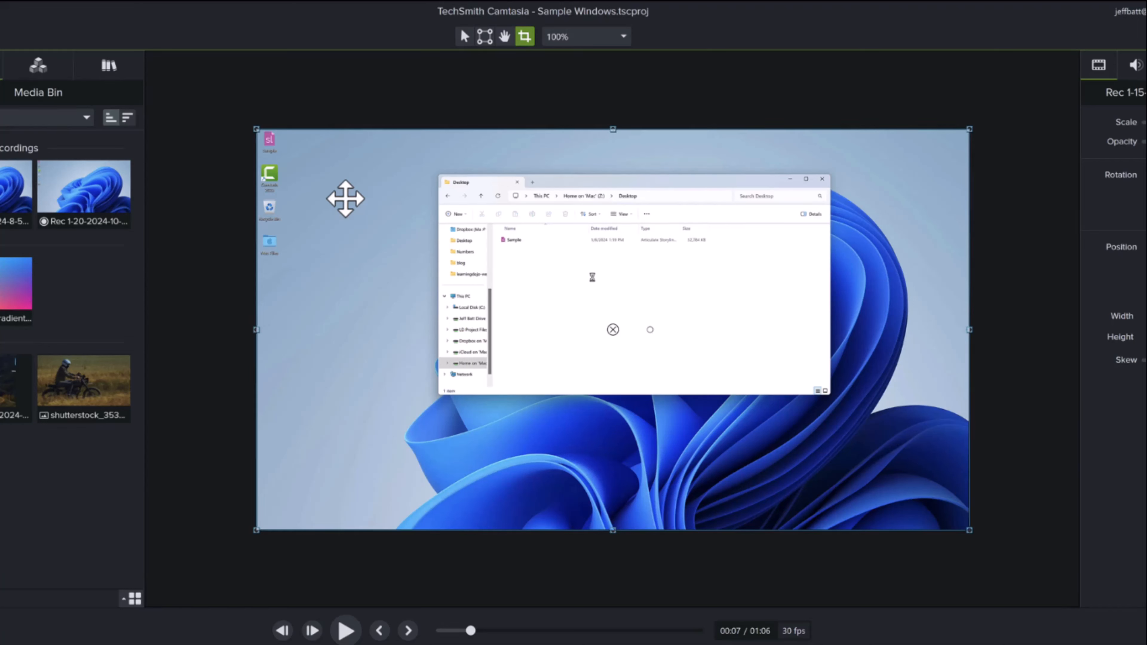
pyautogui.moveTo(256, 129); pyautogui.dragTo(288, 146)
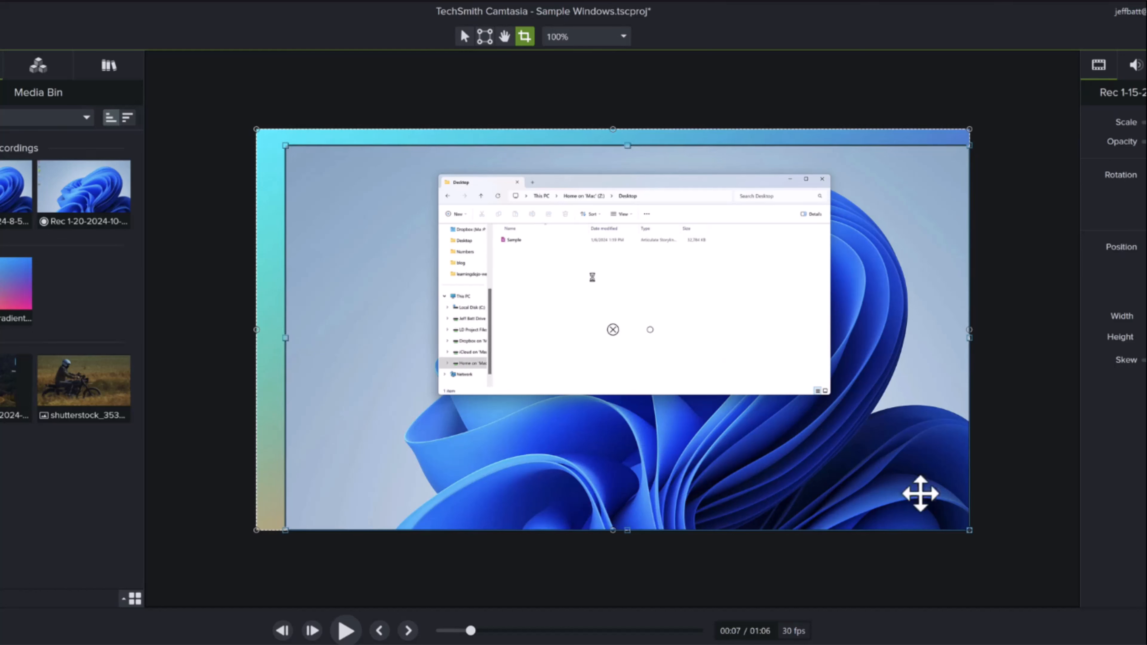
pyautogui.moveTo(968, 532); pyautogui.dragTo(891, 477)
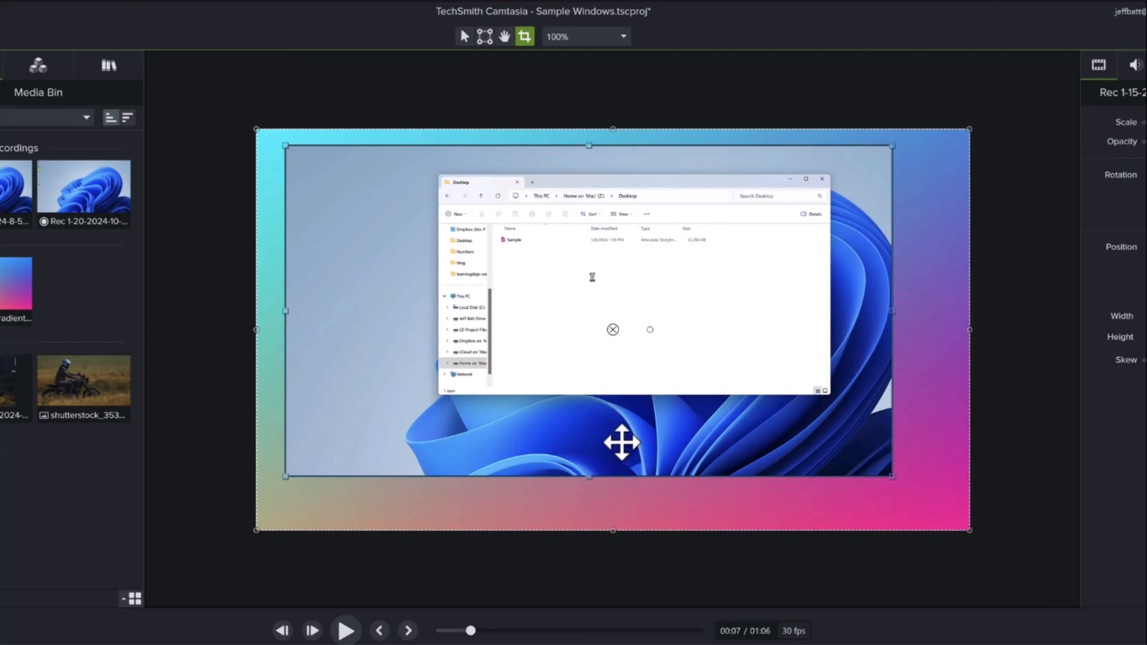
pyautogui.moveTo(622, 425); pyautogui.dragTo(582, 432)
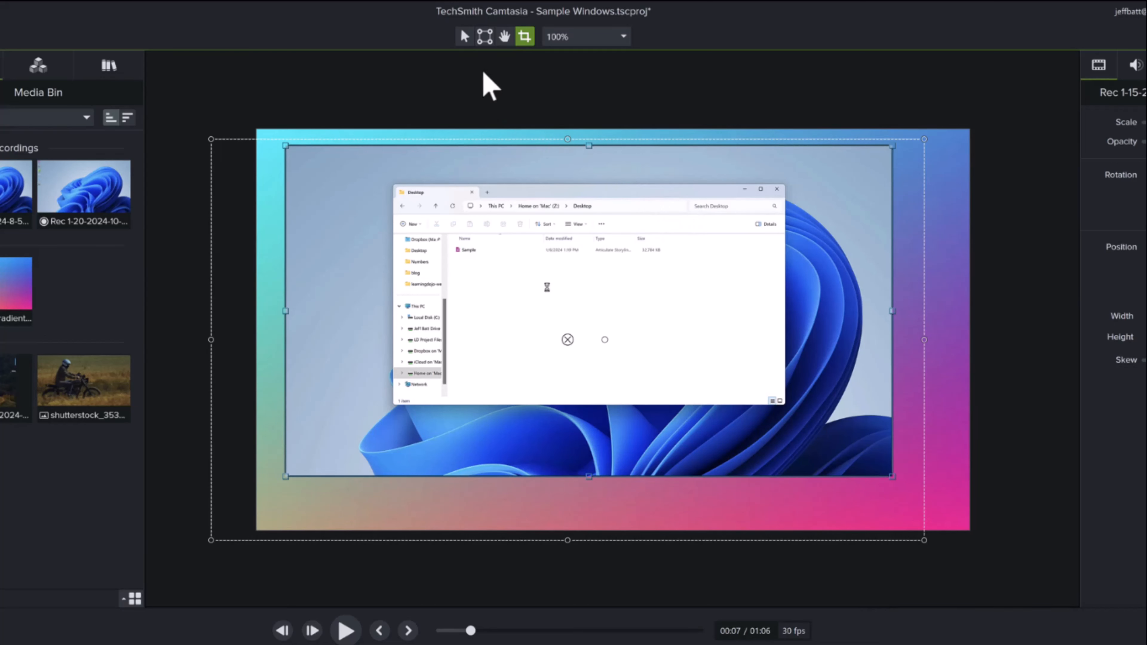
# Move the cropped recording slightly right so it is horizontally centered over the gradient background, and deselect it
pyautogui.click(464, 36)
pyautogui.moveTo(615, 229); pyautogui.dragTo(638, 228)
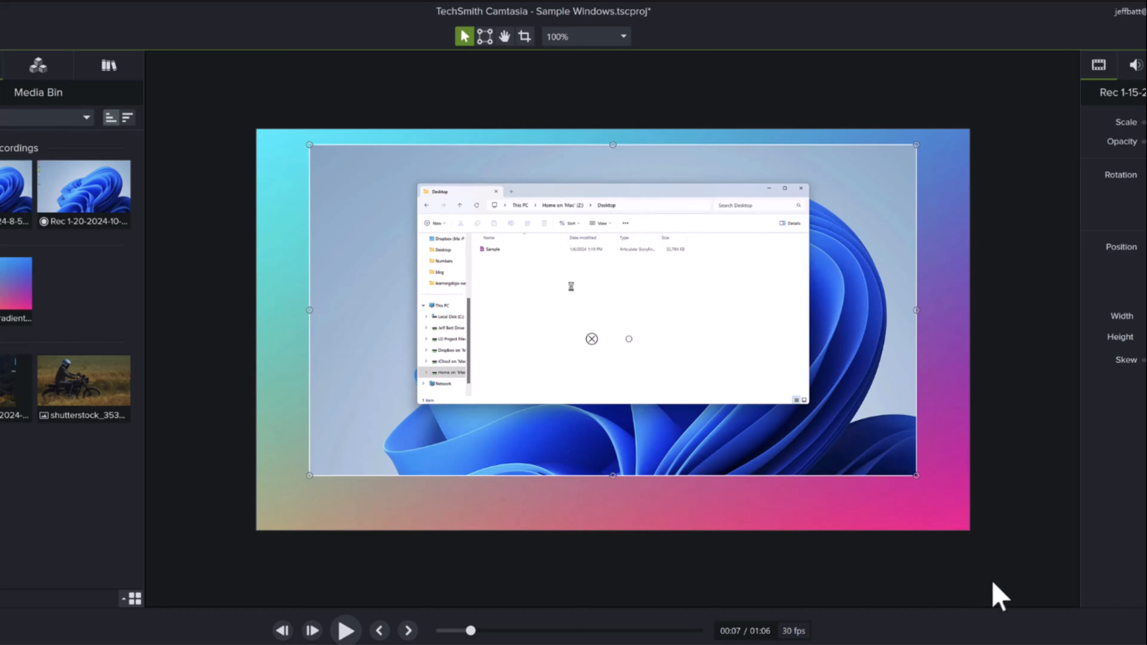
pyautogui.click(1007, 565)
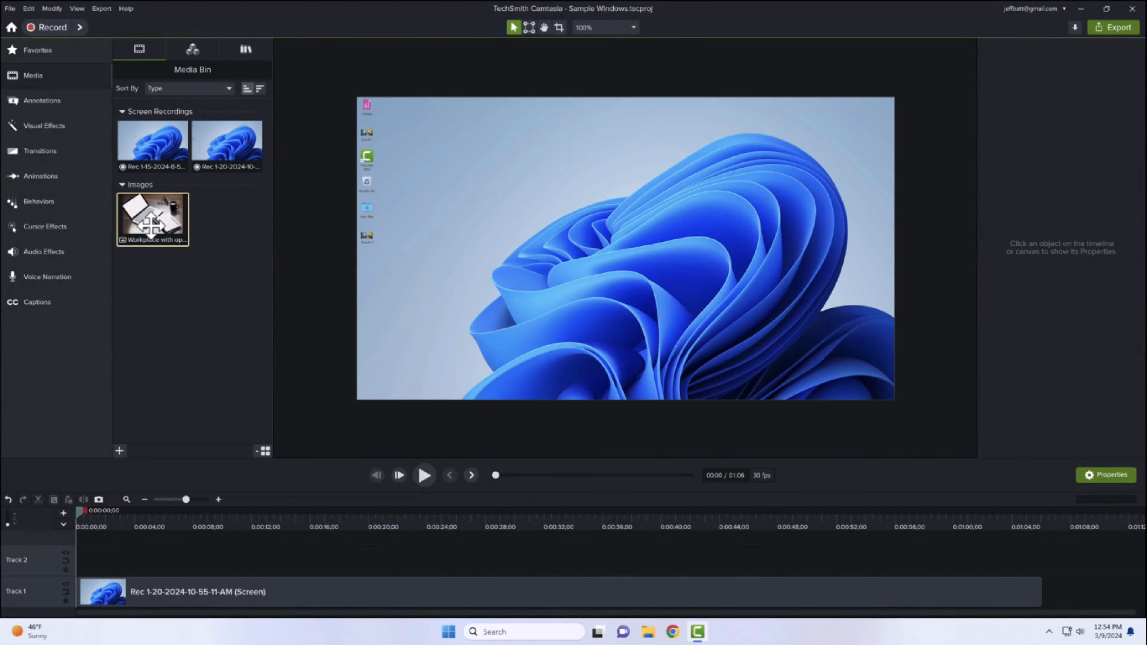
# Place the Workplace with open laptop image on the canvas over the recording and enlarge it to 1,920 wide to fill the frame
pyautogui.moveTo(151, 224); pyautogui.dragTo(617, 161)
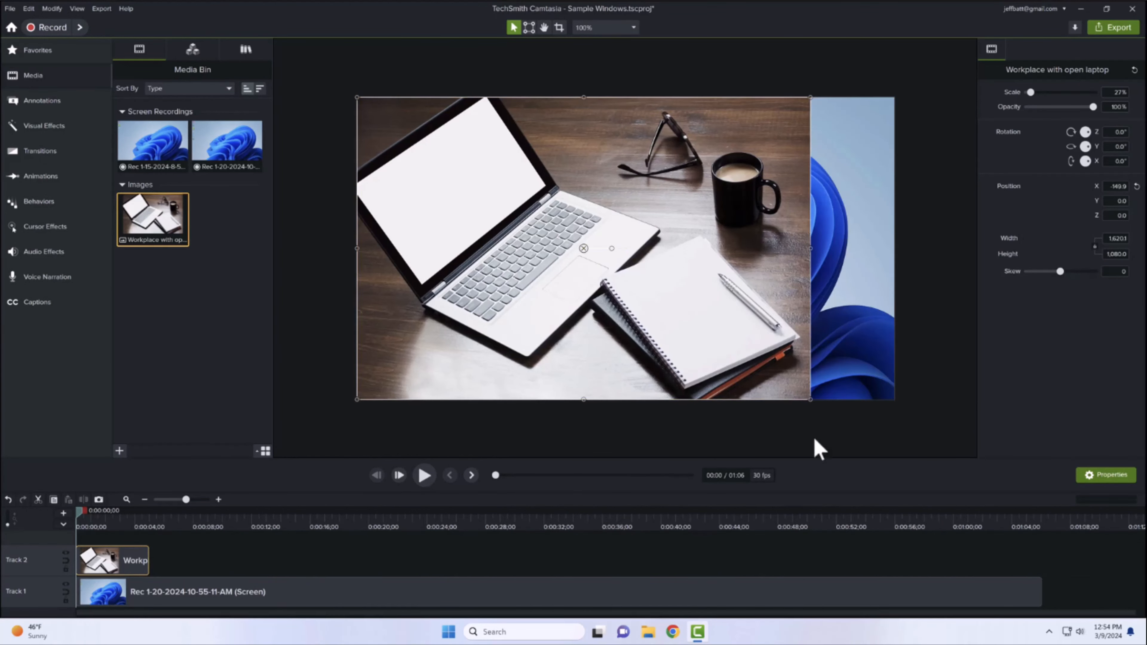
pyautogui.moveTo(812, 398); pyautogui.dragTo(894, 455)
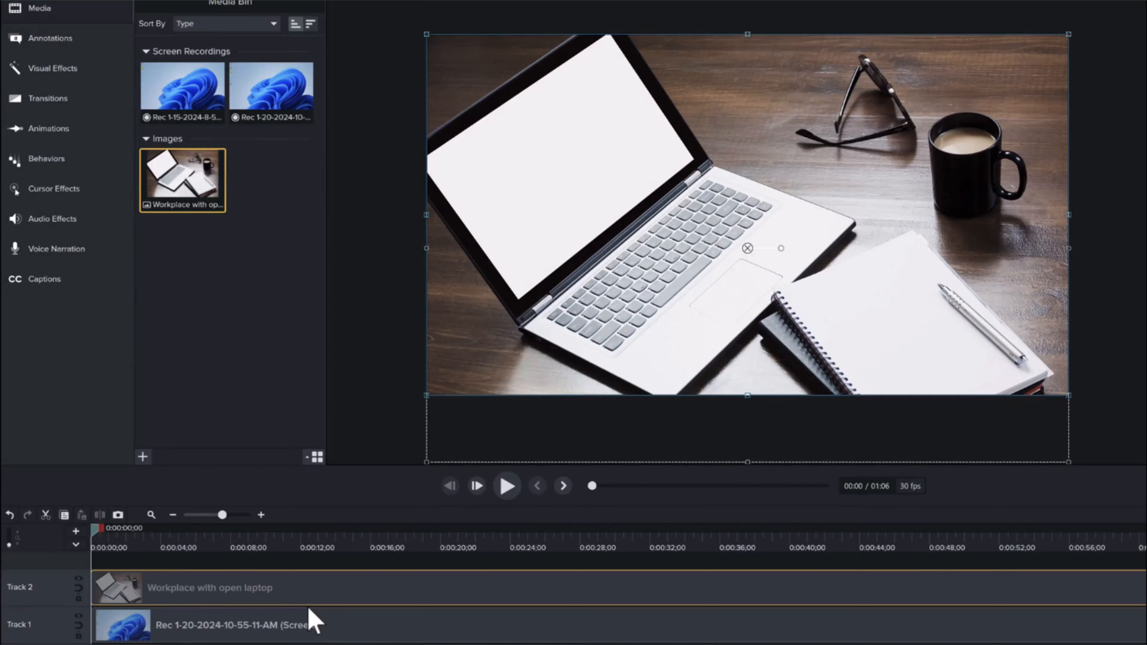
# Reorder the tracks so the laptop image sits beneath the screen recording, and deselect the image
pyautogui.moveTo(28, 583); pyautogui.dragTo(37, 623)
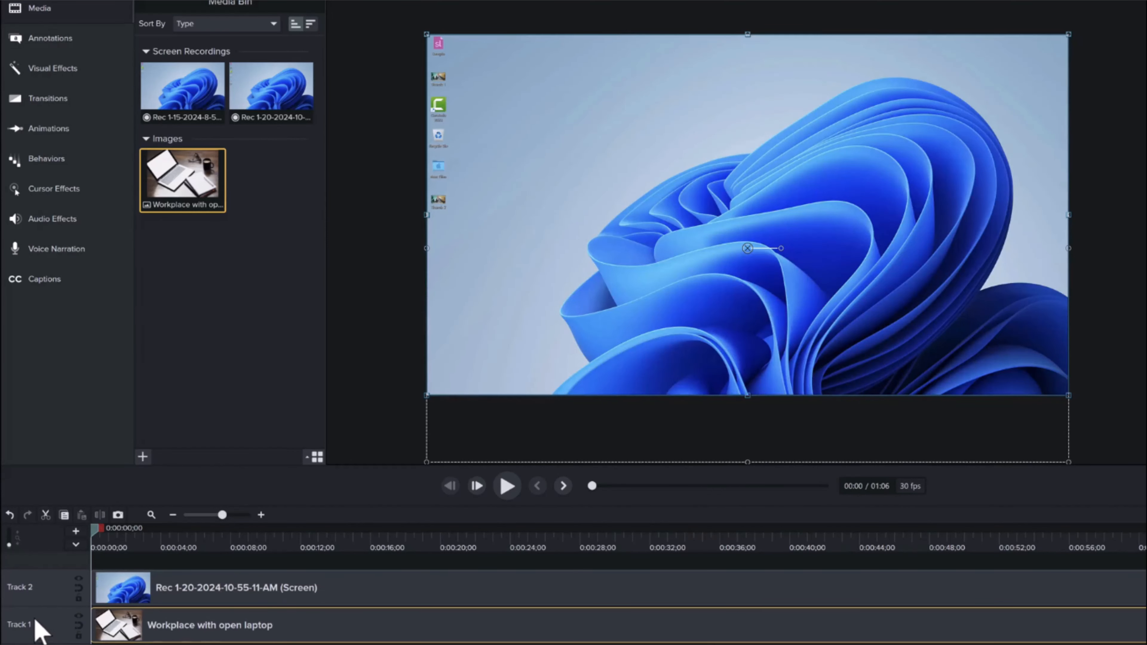
pyautogui.click(93, 545)
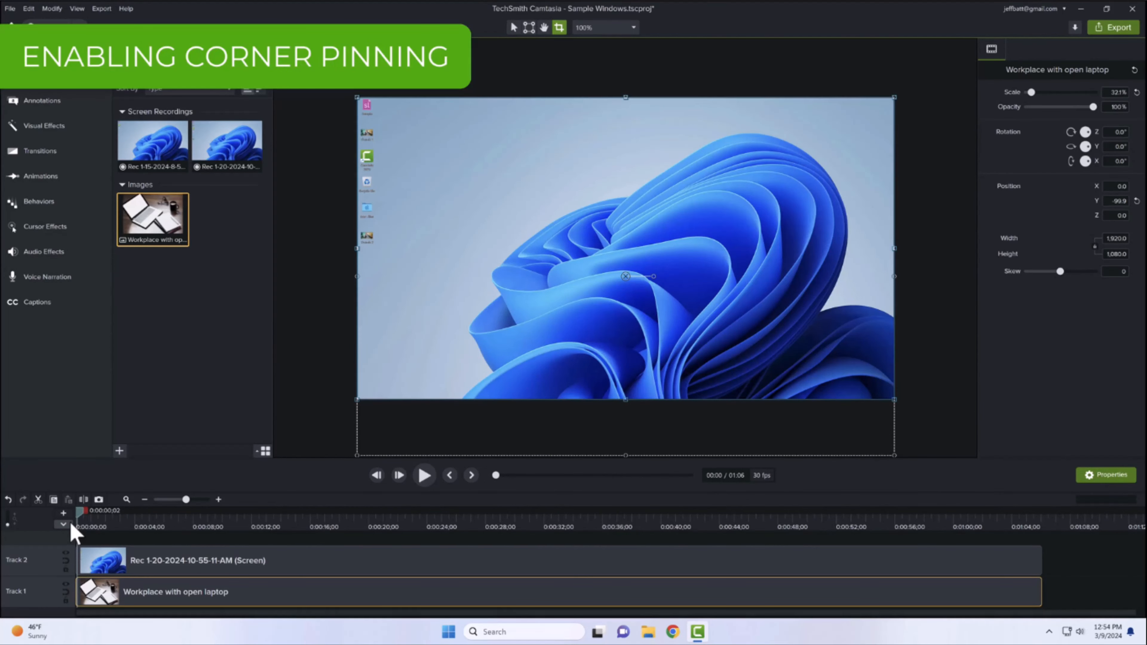
pyautogui.click(83, 544)
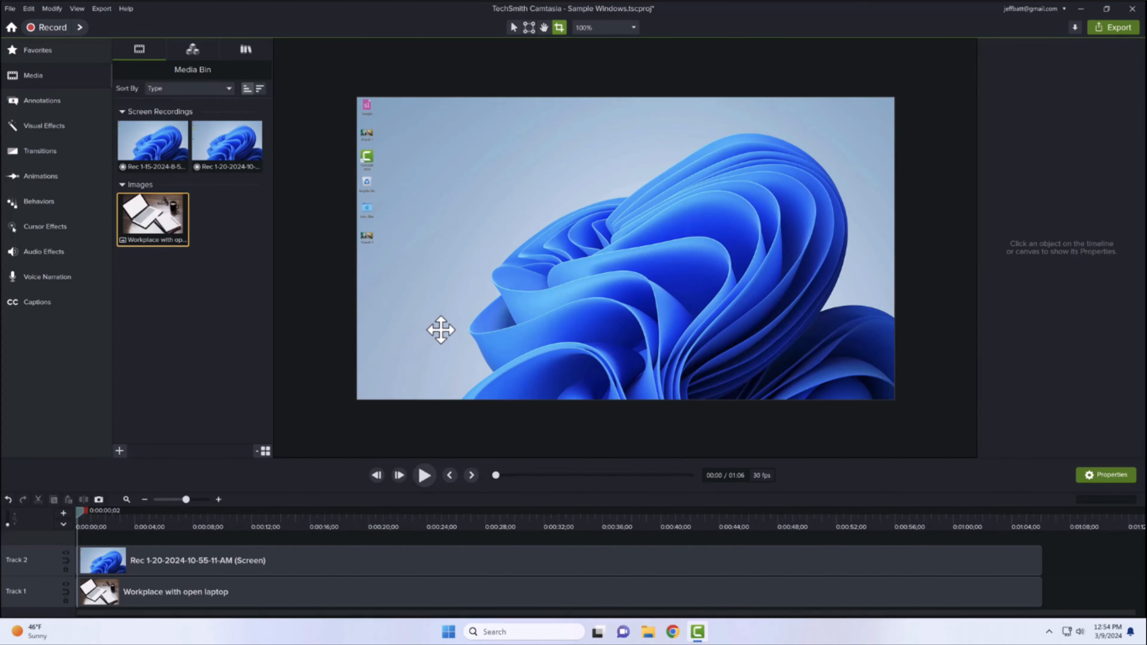
# Corner-pin the screen recording by fitting its four corners to the corners of the laptop's blank display
pyautogui.click(513, 27)
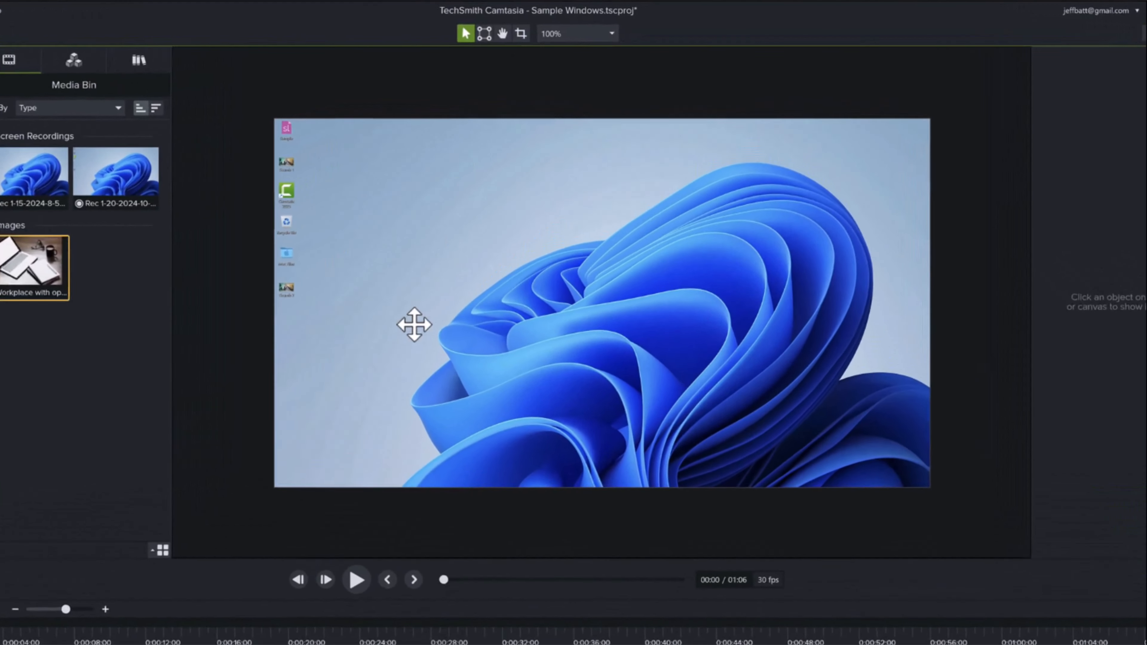
pyautogui.click(496, 243)
pyautogui.click(468, 36)
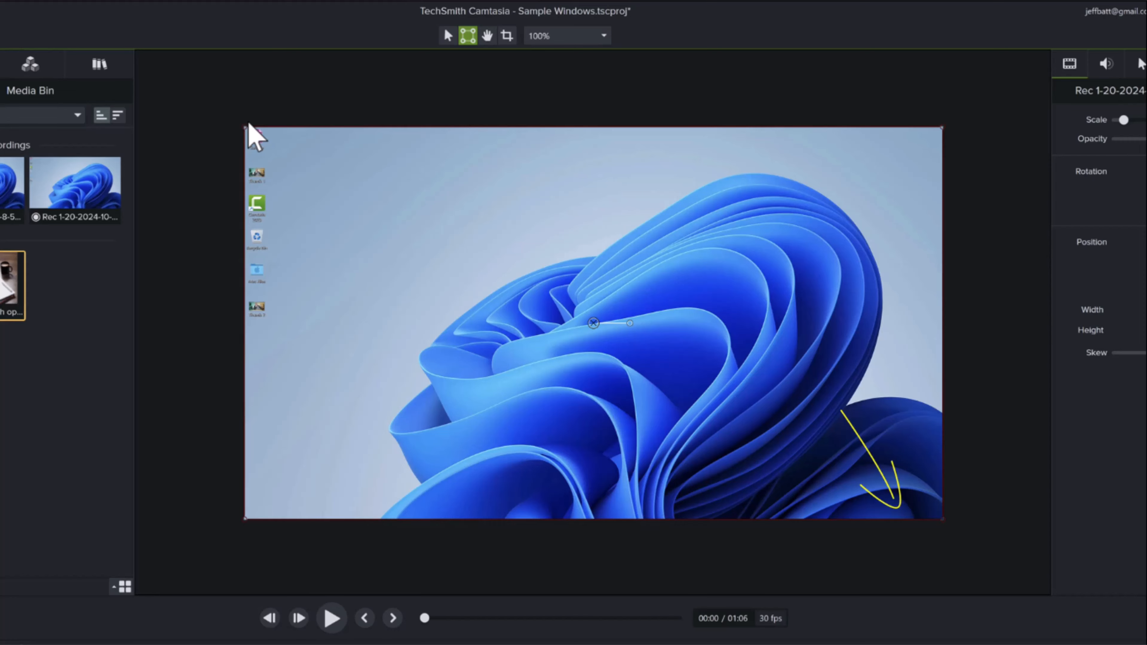
pyautogui.moveTo(245, 127)
pyautogui.mouseDown()
pyautogui.moveTo(256, 251)
pyautogui.moveTo(244, 260)
pyautogui.mouseUp()
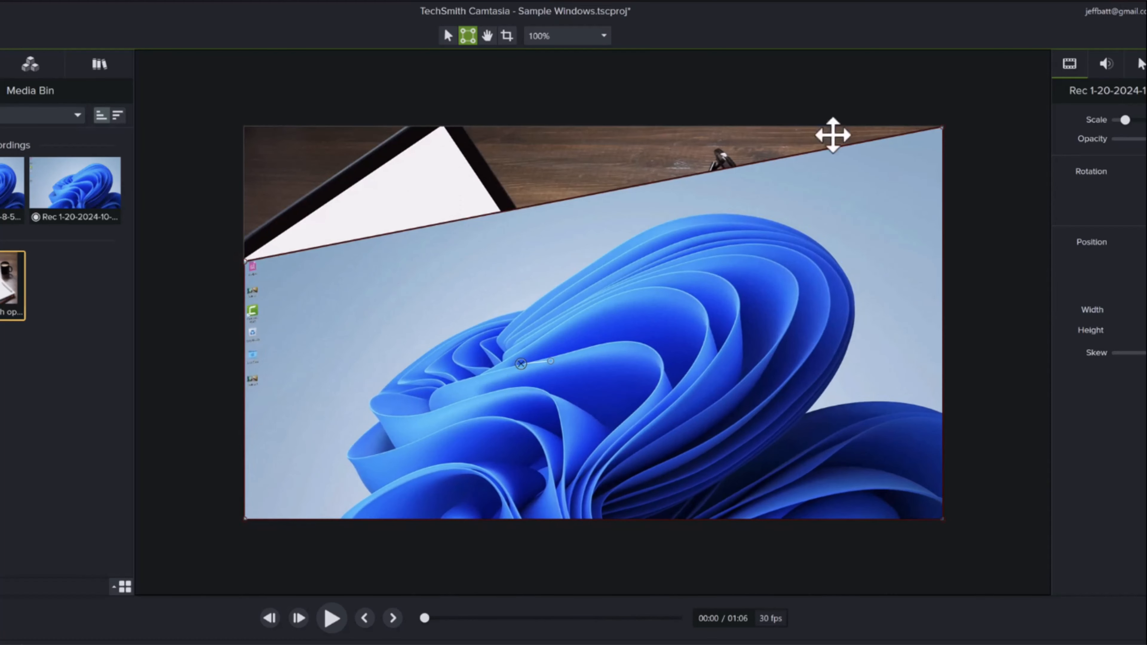
pyautogui.moveTo(943, 129); pyautogui.dragTo(441, 127)
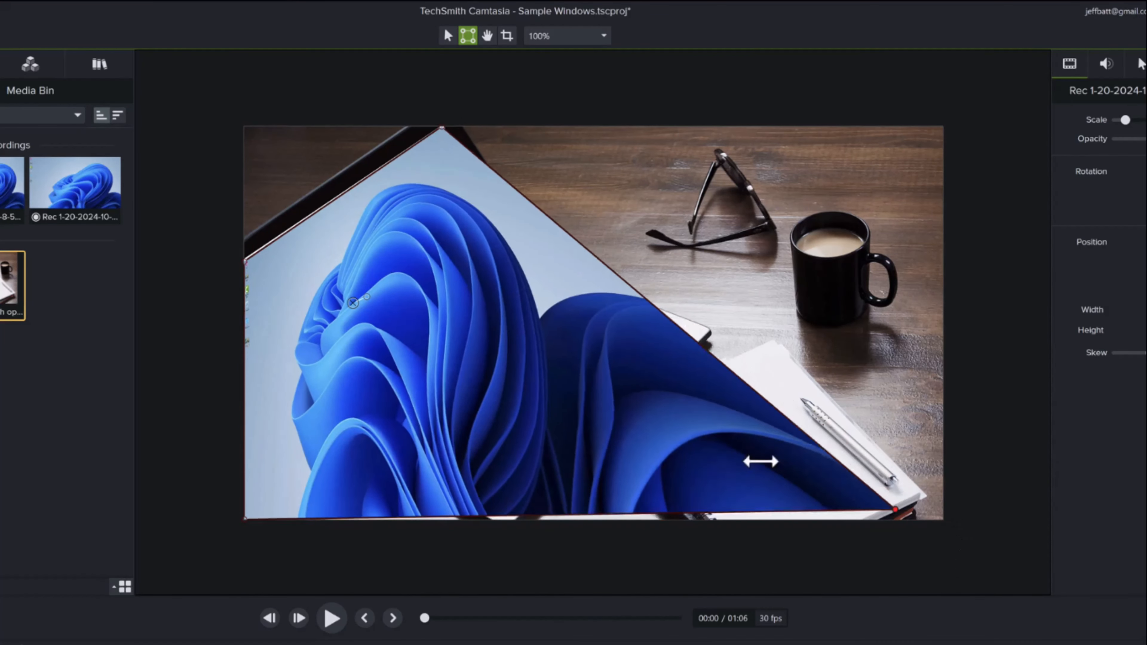
pyautogui.moveTo(760, 461); pyautogui.dragTo(531, 263)
pyautogui.moveTo(243, 520); pyautogui.dragTo(343, 412)
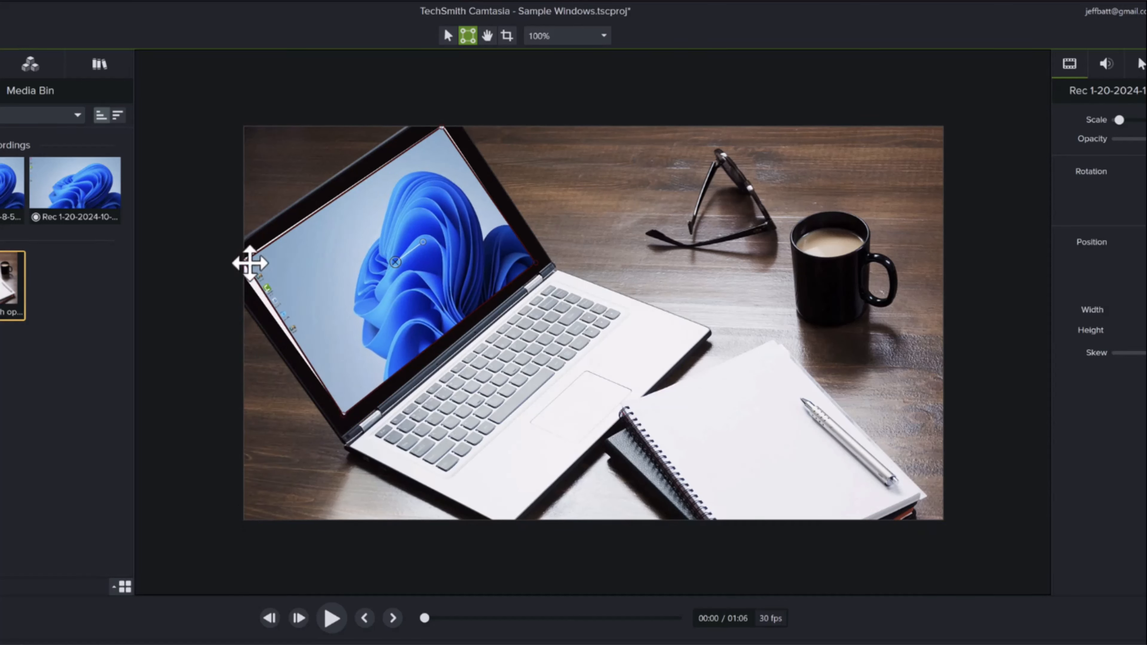
# Extend the recording's upper-left and upper-right pinned corners slightly beyond the canvas edge to cover the laptop display, and deselect it
pyautogui.moveTo(250, 263); pyautogui.dragTo(232, 266)
pyautogui.moveTo(442, 128); pyautogui.dragTo(444, 117)
pyautogui.click(397, 563)
pyautogui.click(440, 243)
pyautogui.click(209, 425)
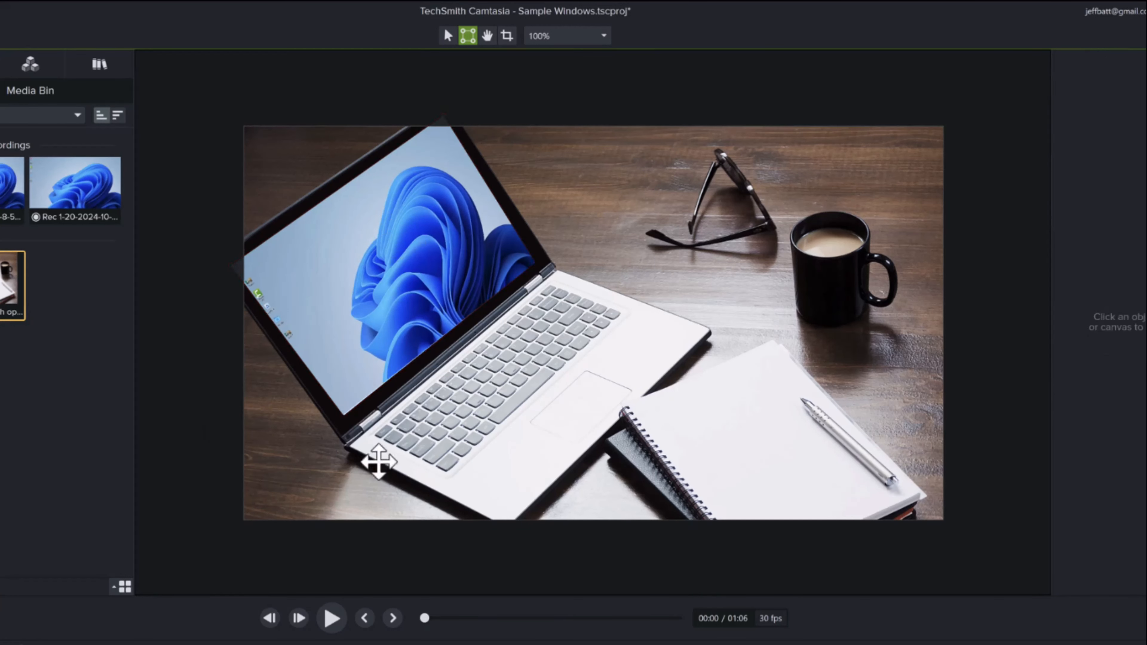
pyautogui.click(378, 461)
pyautogui.click(222, 467)
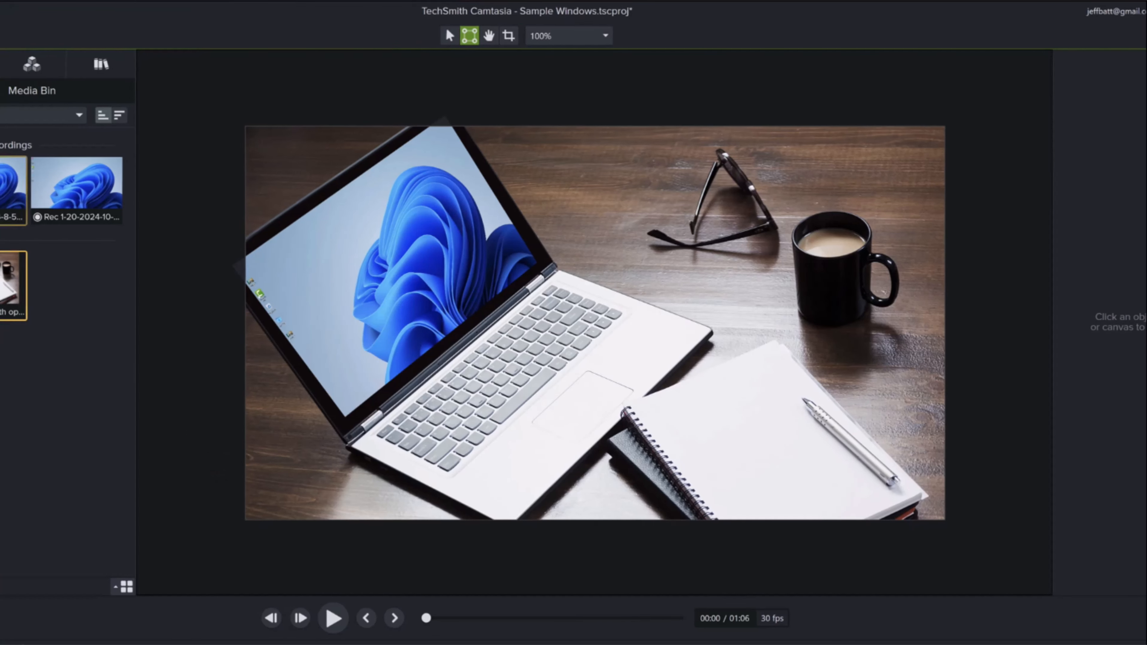
# Add a plain white text callout without a background shape, return to edit mode and place the callout over the notebook page
pyautogui.click(4, 131)
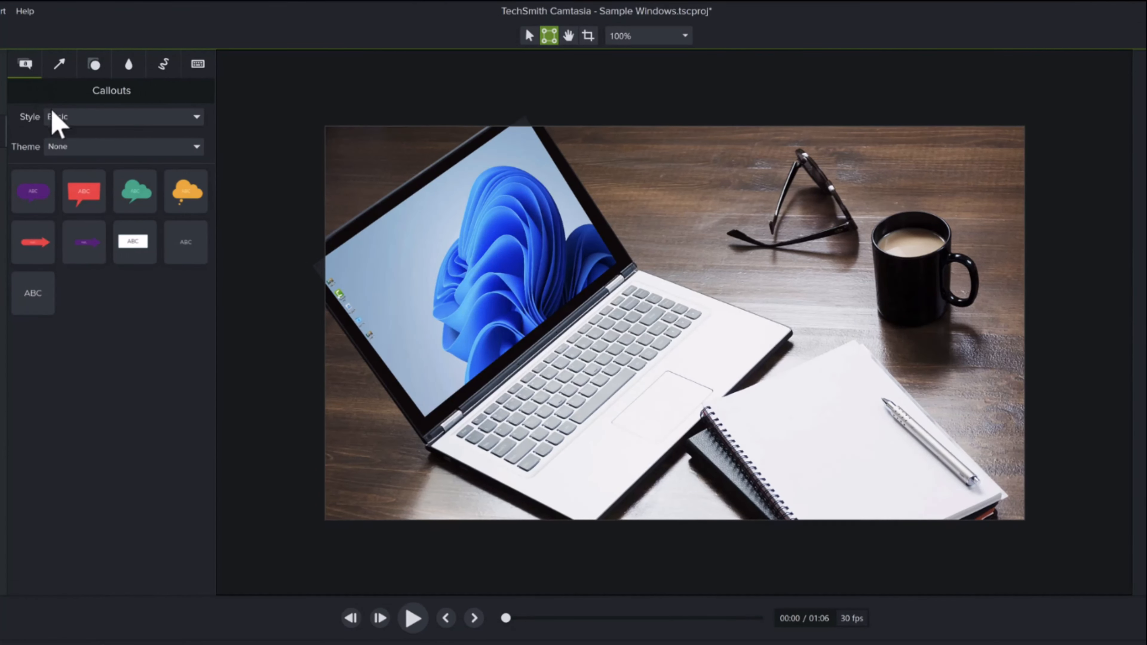
pyautogui.moveTo(37, 300); pyautogui.dragTo(820, 322)
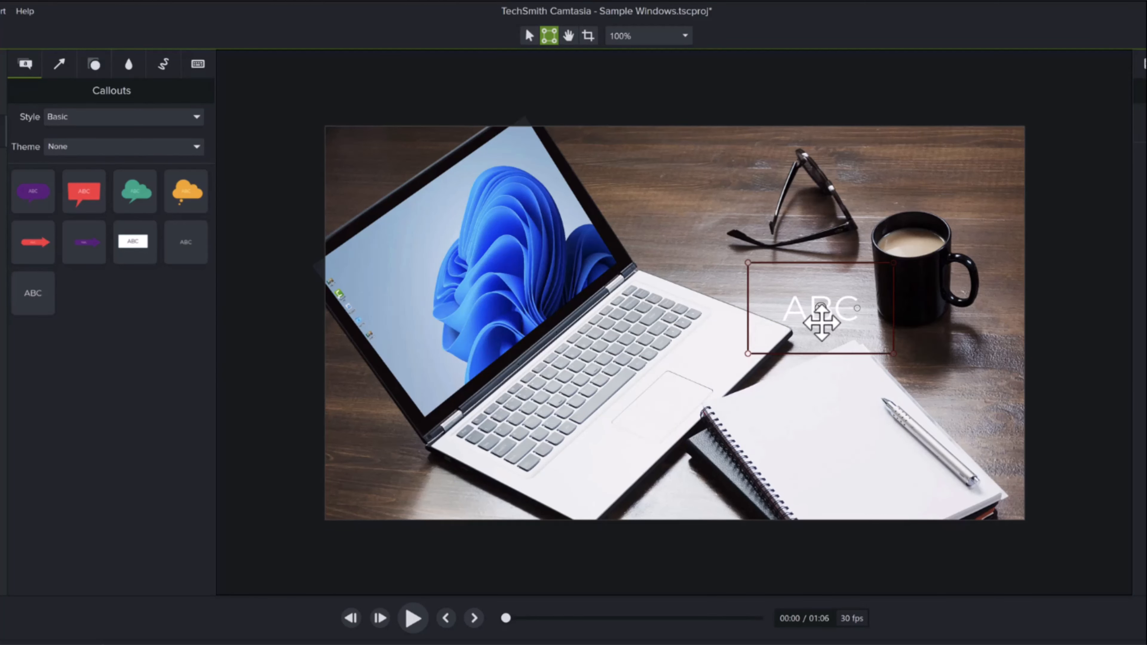
pyautogui.click(529, 36)
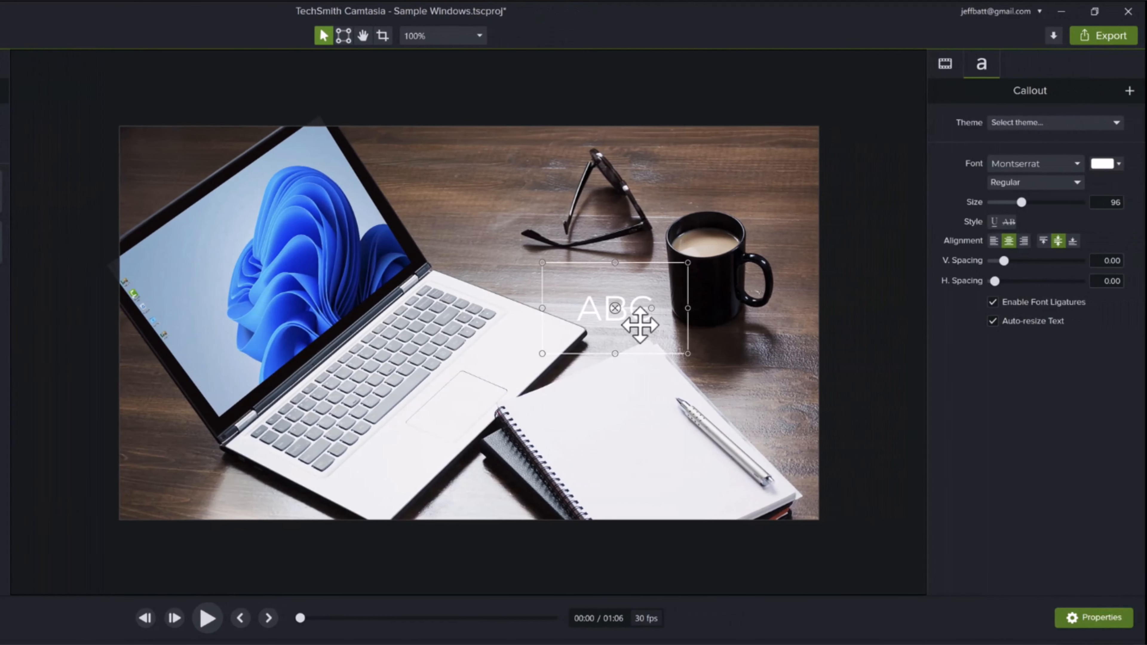
pyautogui.moveTo(732, 330); pyautogui.dragTo(742, 458)
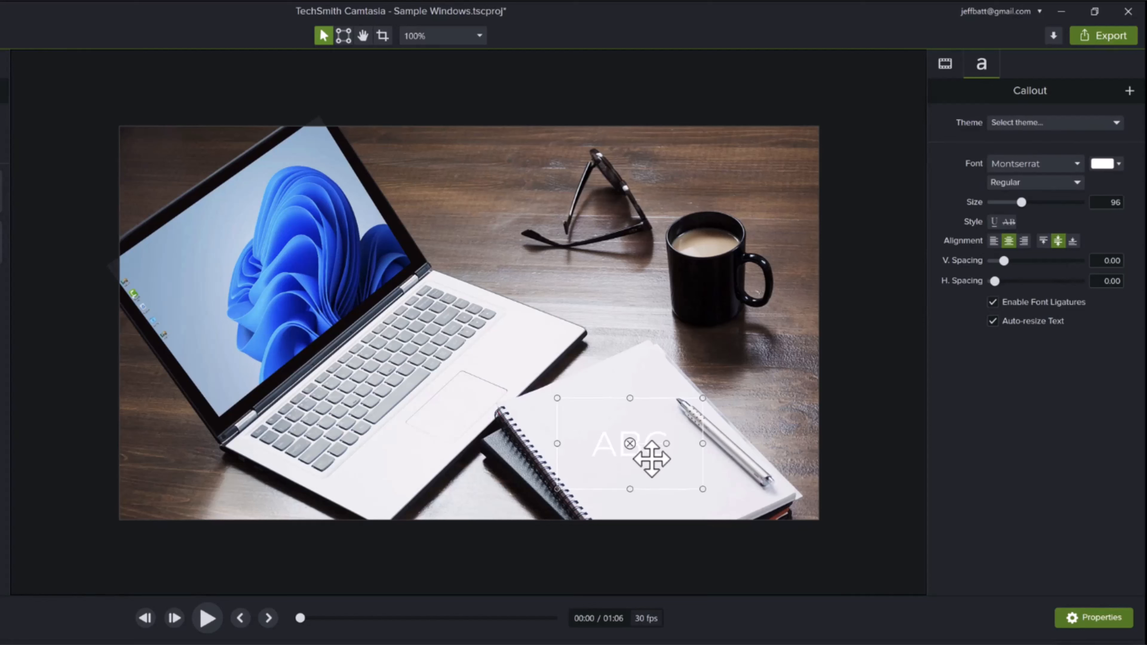
# Replace the callout's text with "Reminder" and widen its text box towards the pen
pyautogui.doubleClick(652, 459)
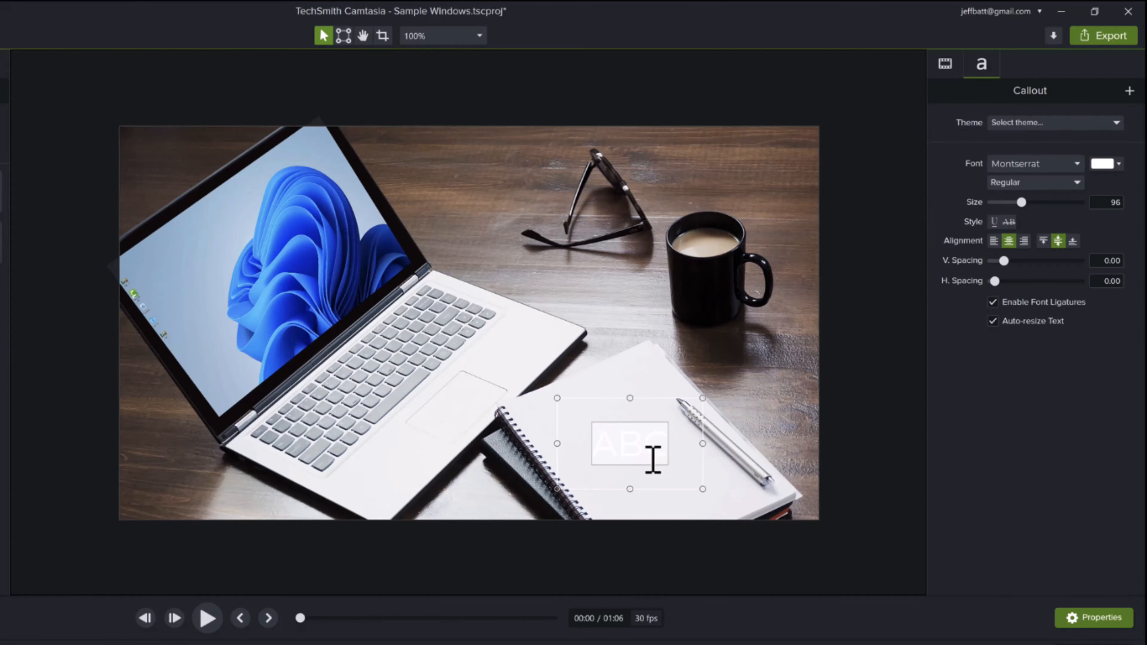
pyautogui.write('Reminder')
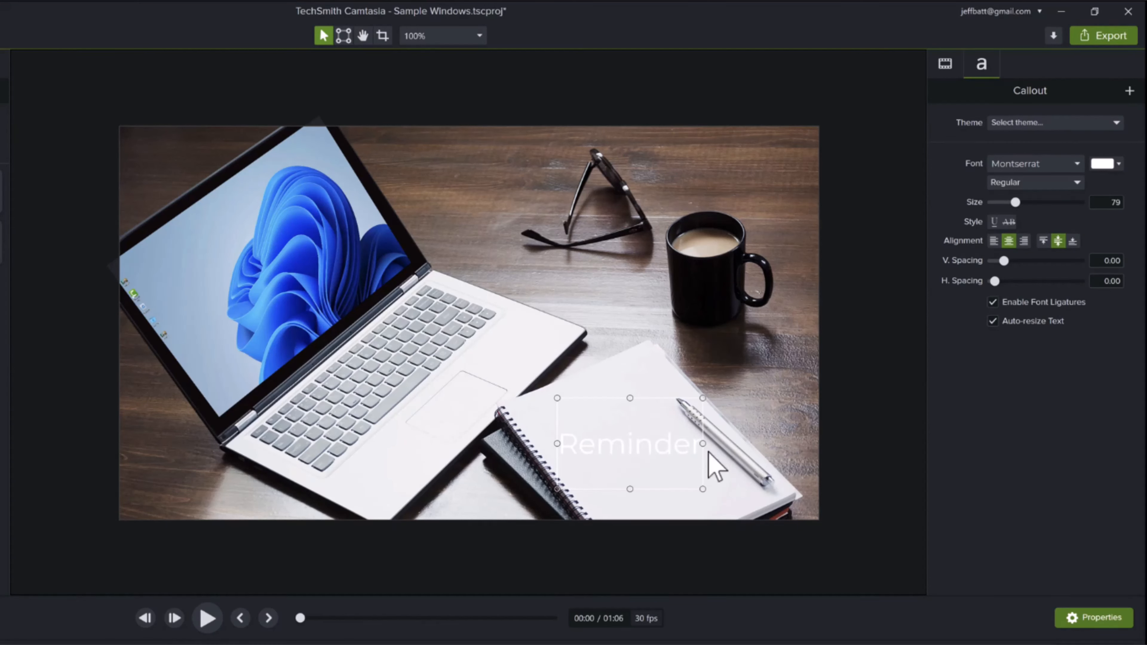
pyautogui.moveTo(702, 444); pyautogui.dragTo(777, 444)
# Set the font of the Reminder text to MV Boli
pyautogui.click(736, 446)
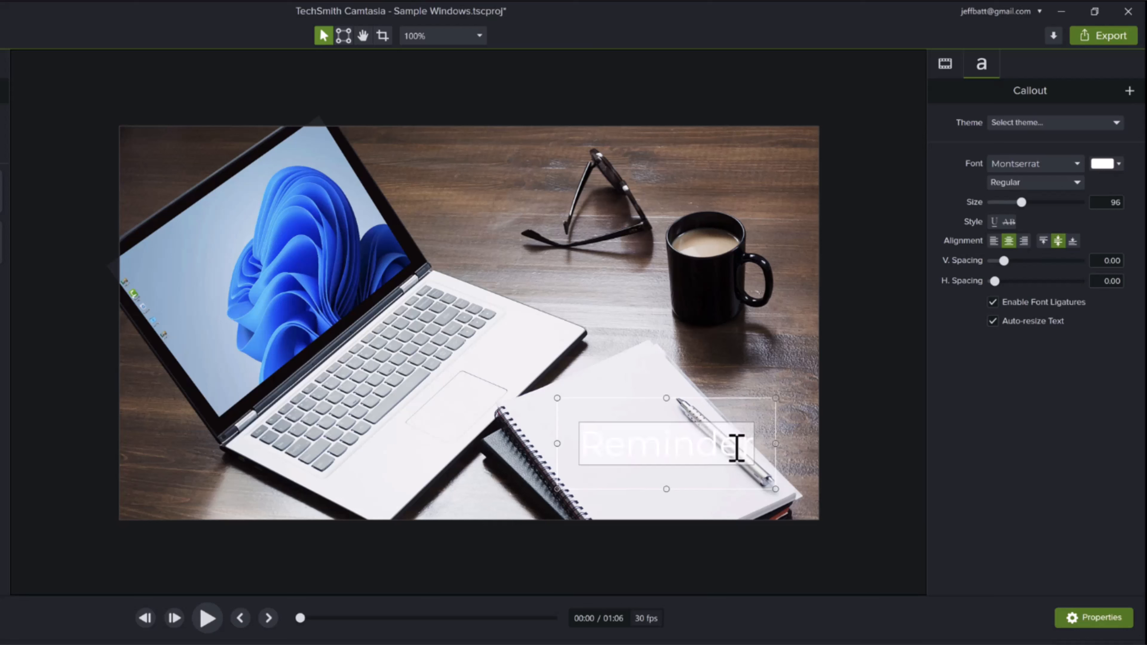
pyautogui.click(1039, 165)
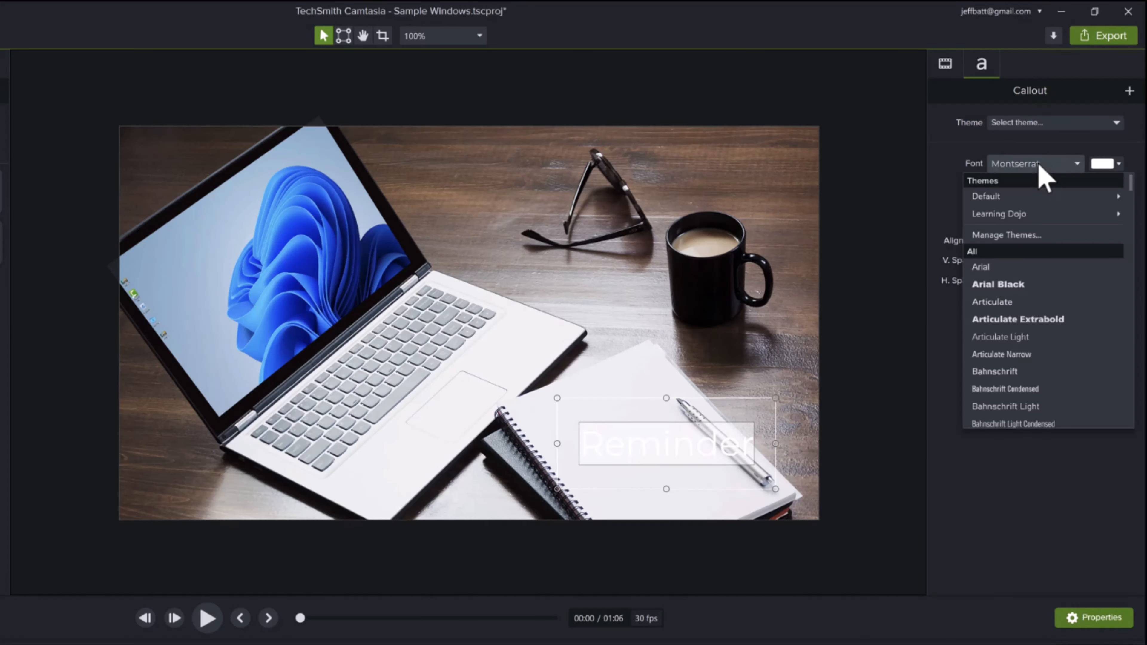
pyautogui.scroll(-15, 1034, 280)
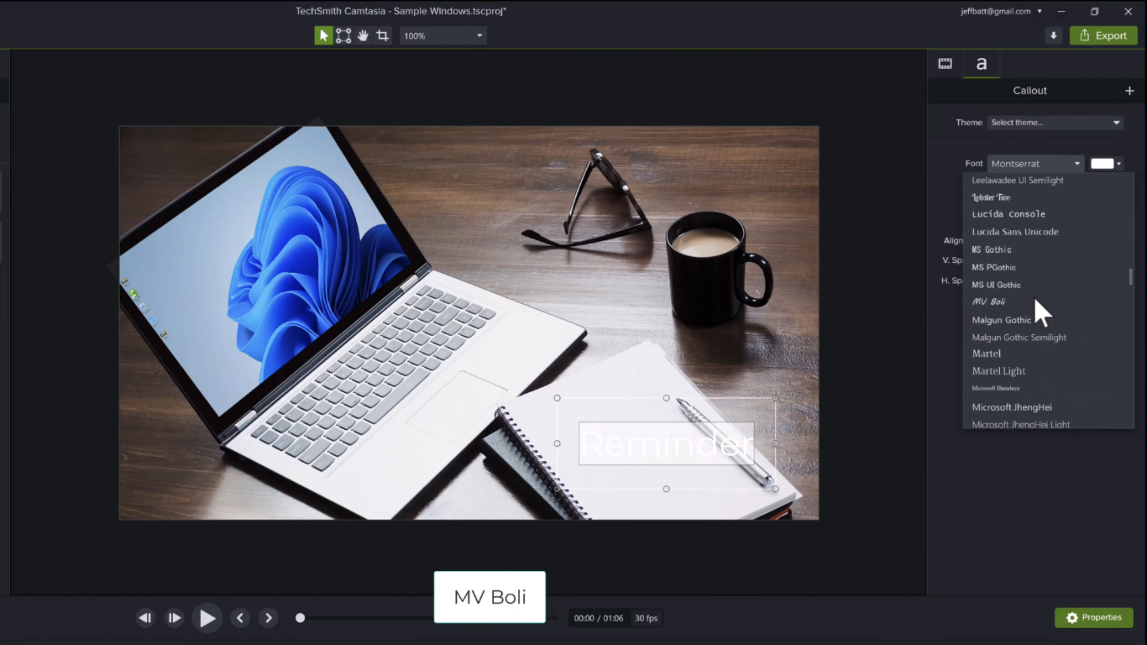
pyautogui.scroll(6, 1035, 303)
pyautogui.scroll(-5, 1035, 303)
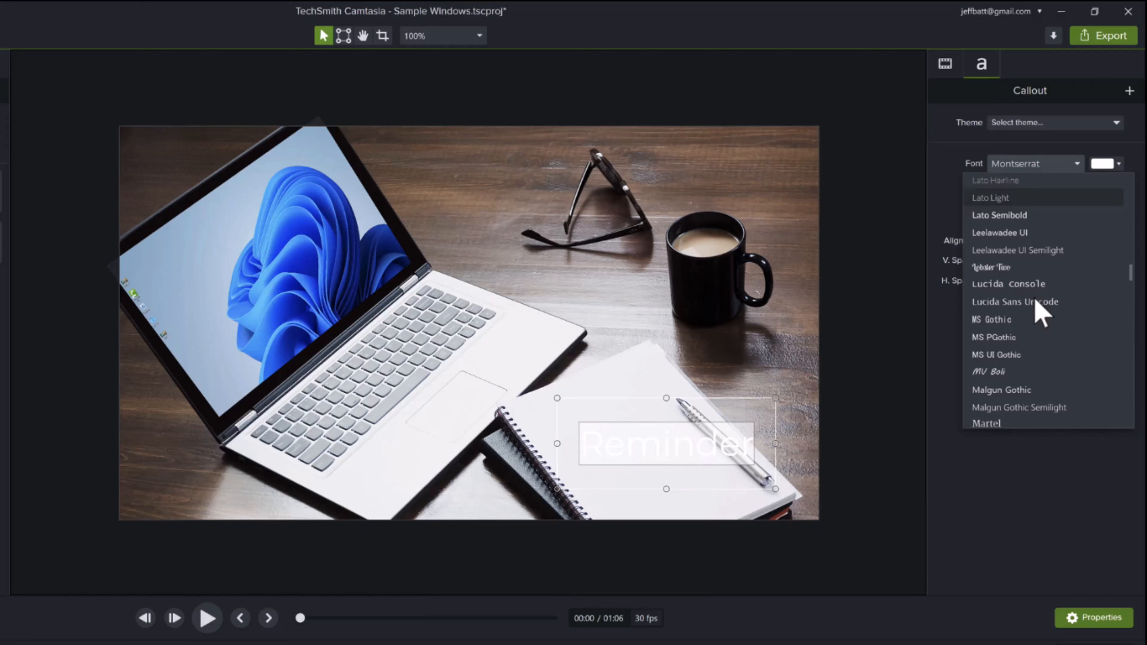
pyautogui.click(1024, 372)
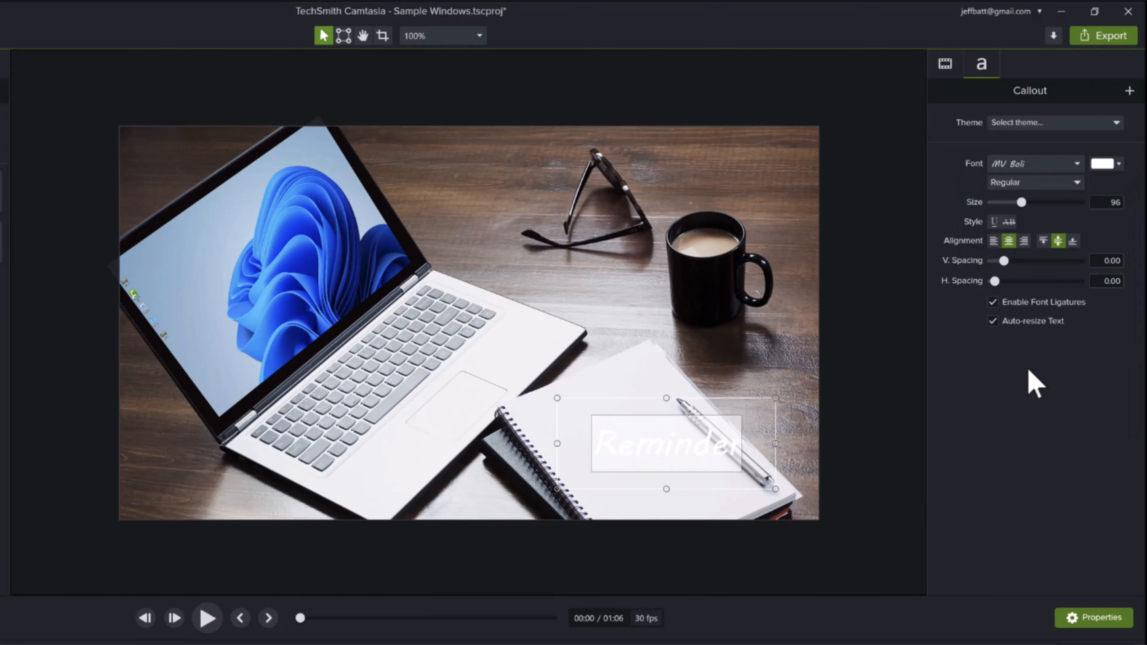
# Colour the Reminder text black and fit it on the notebook page beside the pen at font size 83
pyautogui.click(1115, 174)
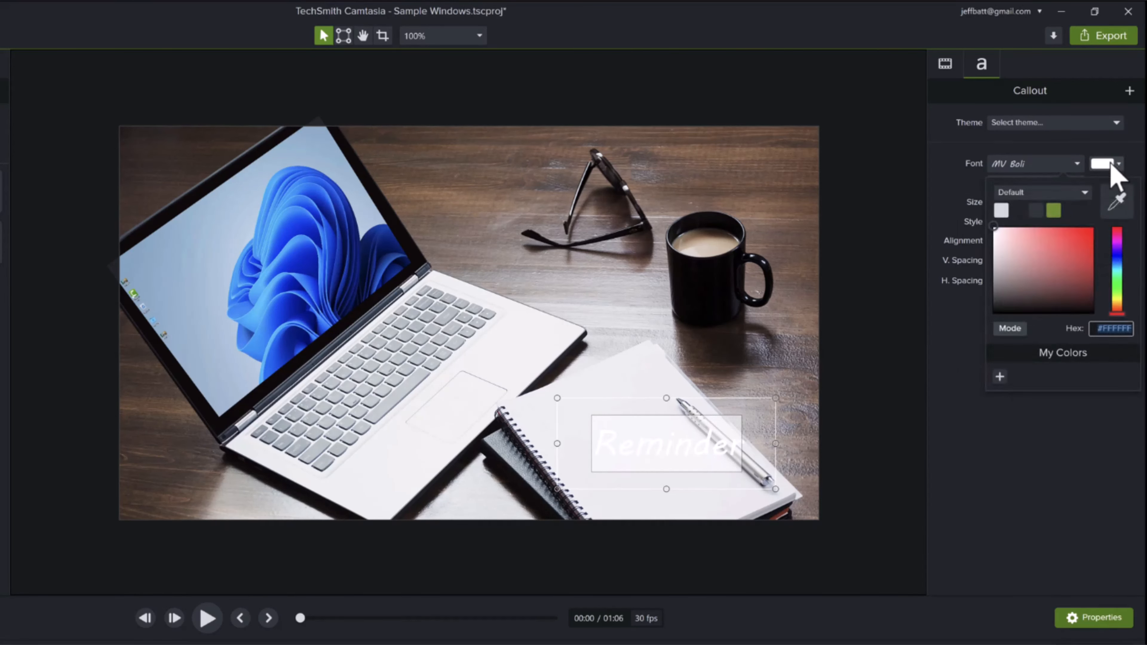
pyautogui.click(1021, 217)
pyautogui.moveTo(689, 463); pyautogui.dragTo(653, 466)
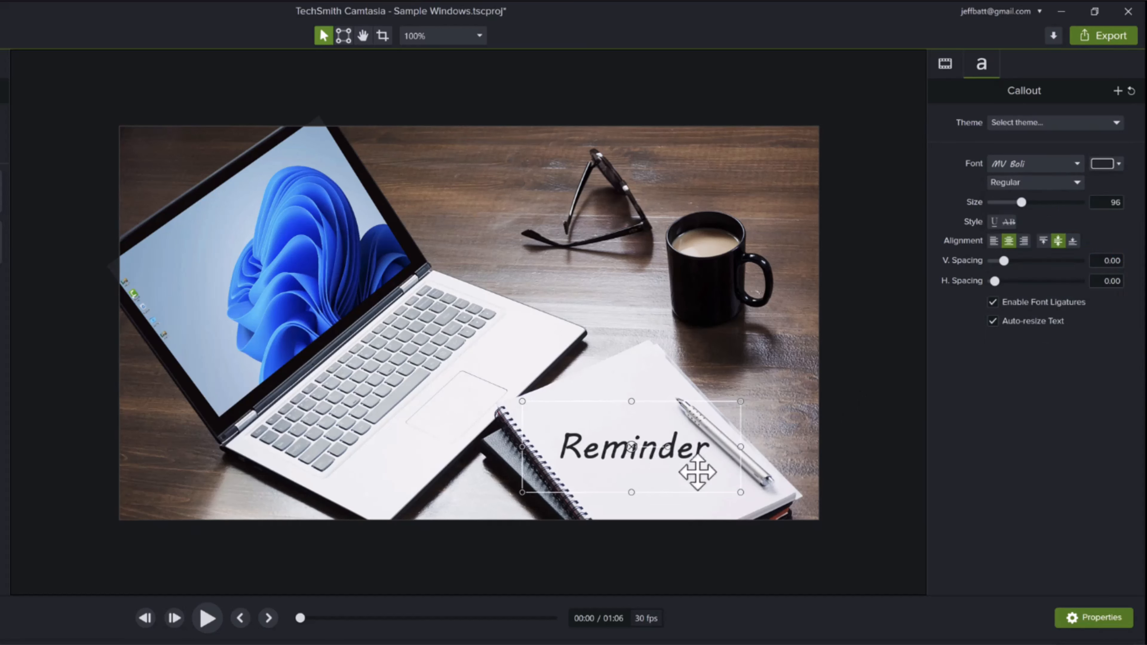
pyautogui.moveTo(1021, 202); pyautogui.dragTo(1016, 203)
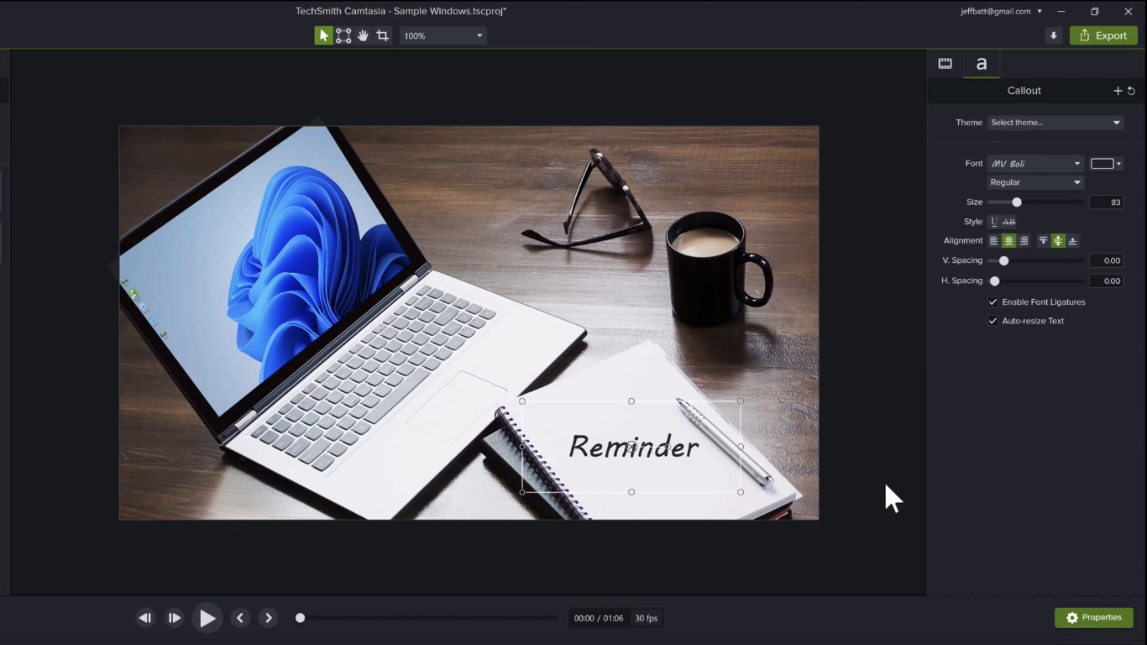
# Corner-pin the Reminder callout so its four corners follow the angle of the notebook page, return to edit mode and deselect it
pyautogui.click(347, 39)
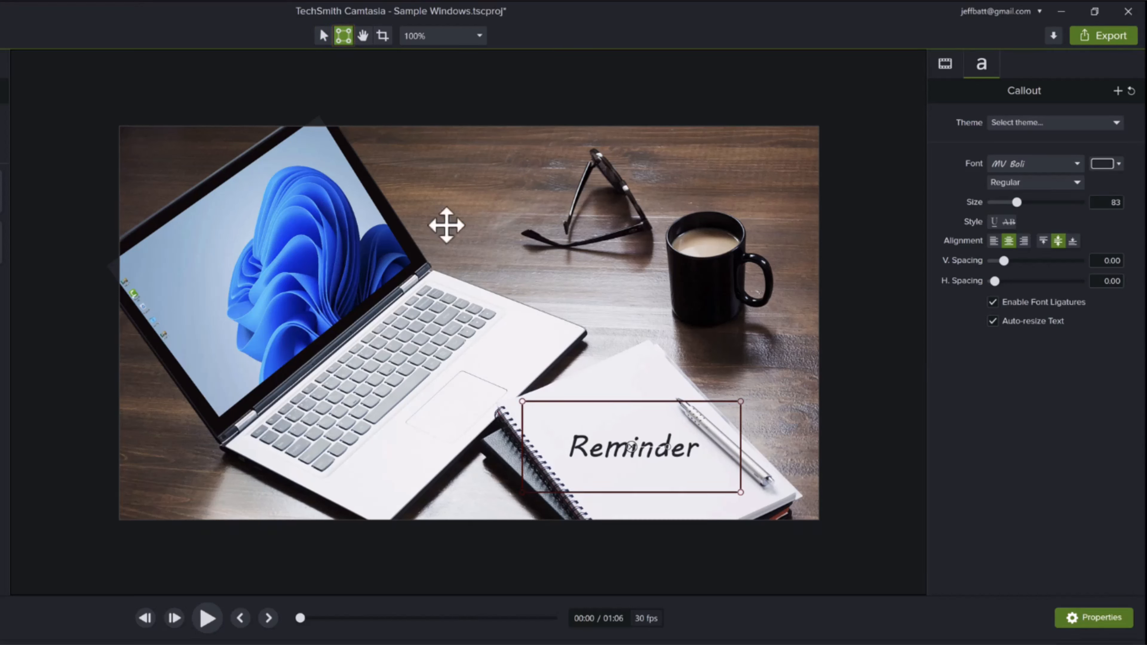
pyautogui.moveTo(741, 399); pyautogui.dragTo(661, 376)
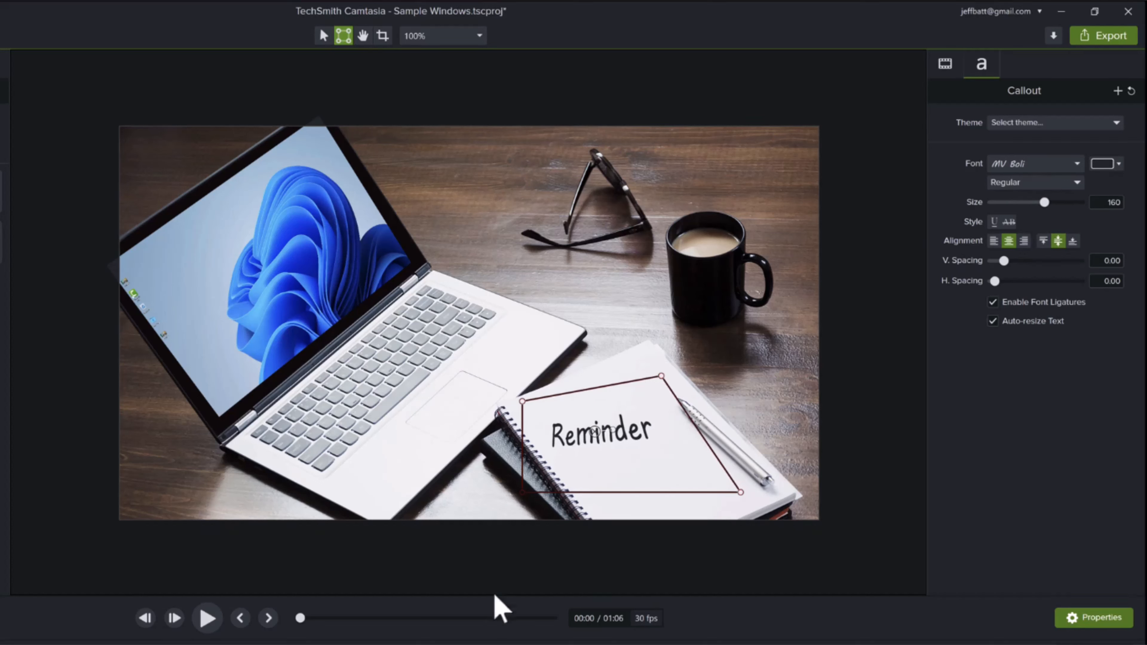
pyautogui.moveTo(523, 496); pyautogui.dragTo(574, 500)
pyautogui.moveTo(741, 493); pyautogui.dragTo(706, 455)
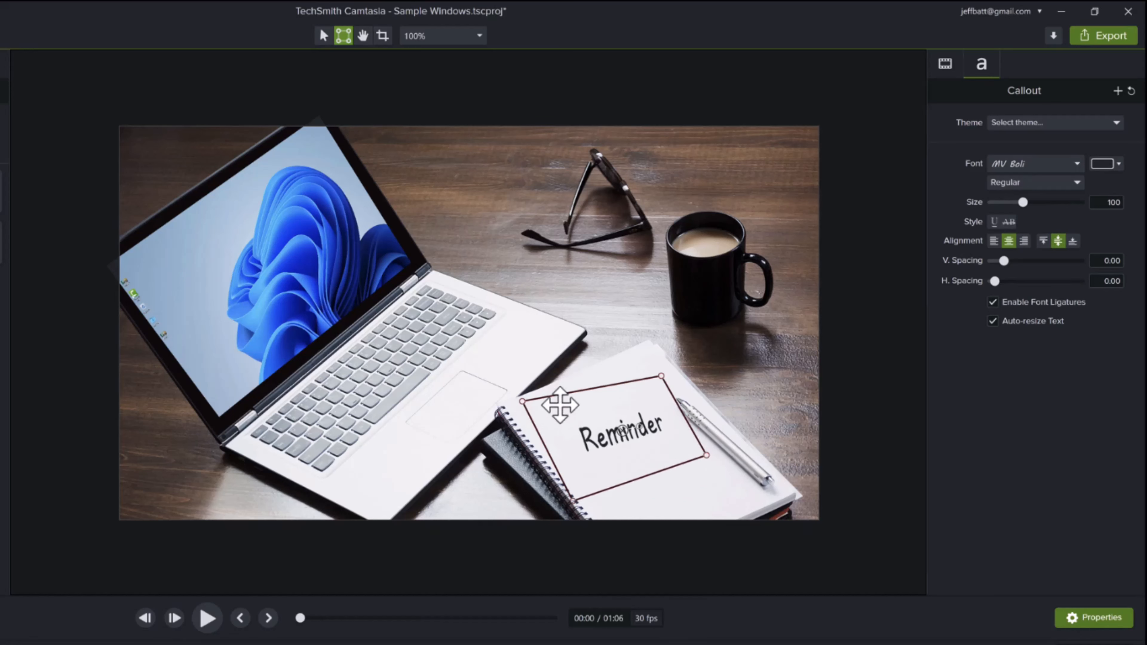
pyautogui.moveTo(517, 433); pyautogui.dragTo(528, 454)
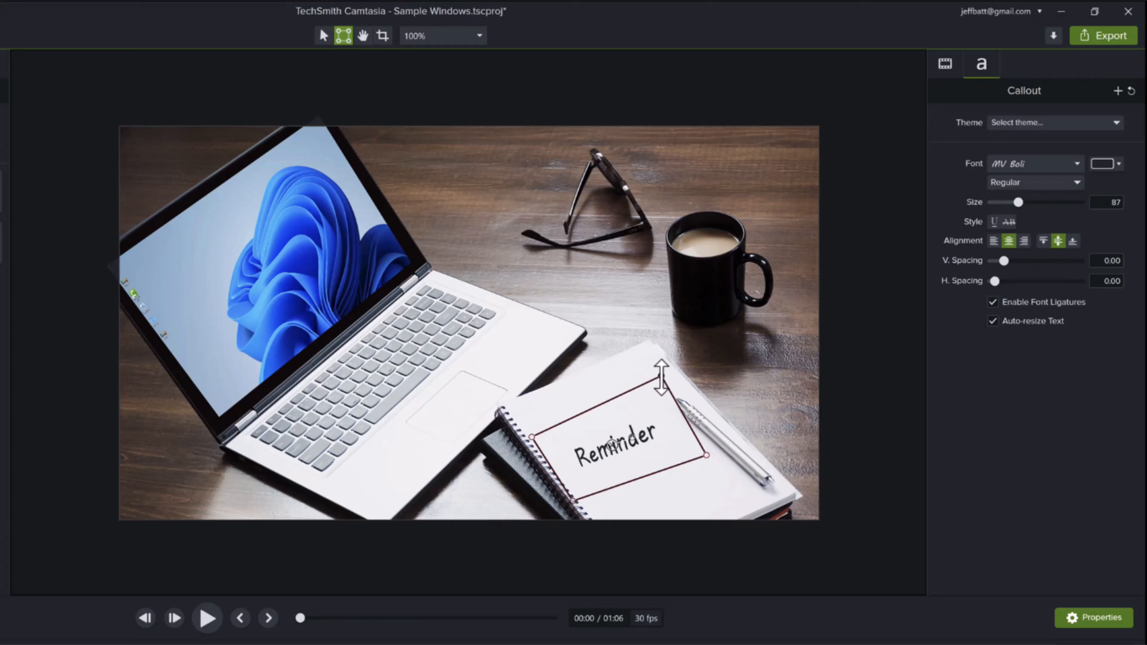
pyautogui.moveTo(657, 379); pyautogui.dragTo(654, 391)
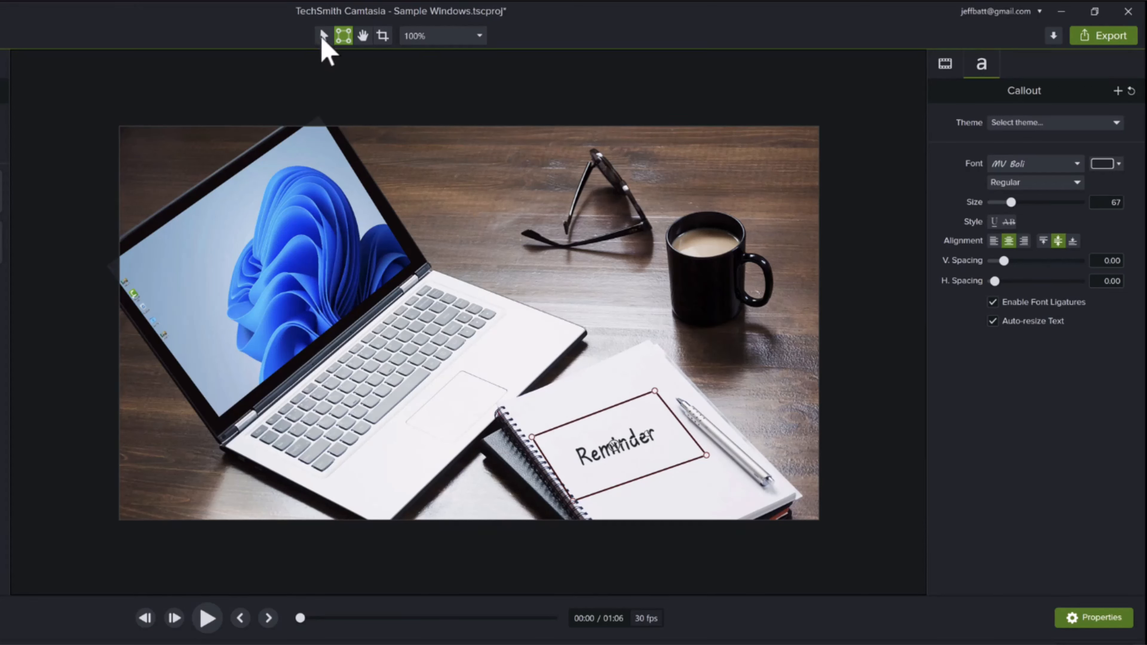
pyautogui.click(323, 37)
pyautogui.click(858, 411)
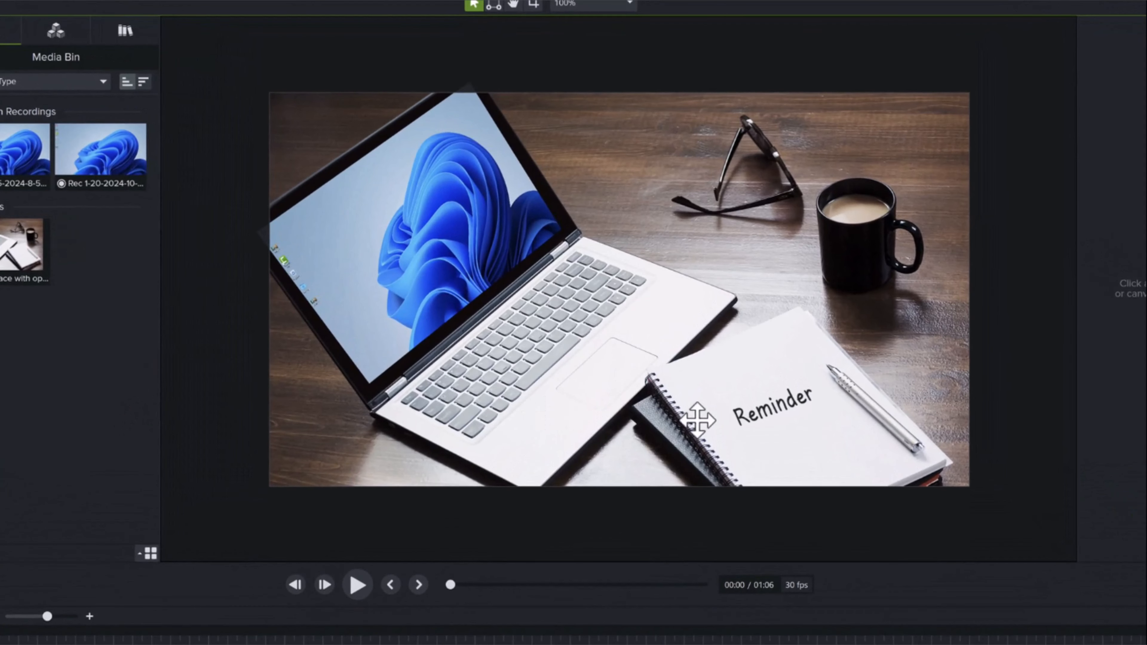
# Move the Reminder callout towards the canvas's lower-right corner to try edge snapping, and return it to the notebook page
pyautogui.moveTo(697, 421); pyautogui.dragTo(872, 430)
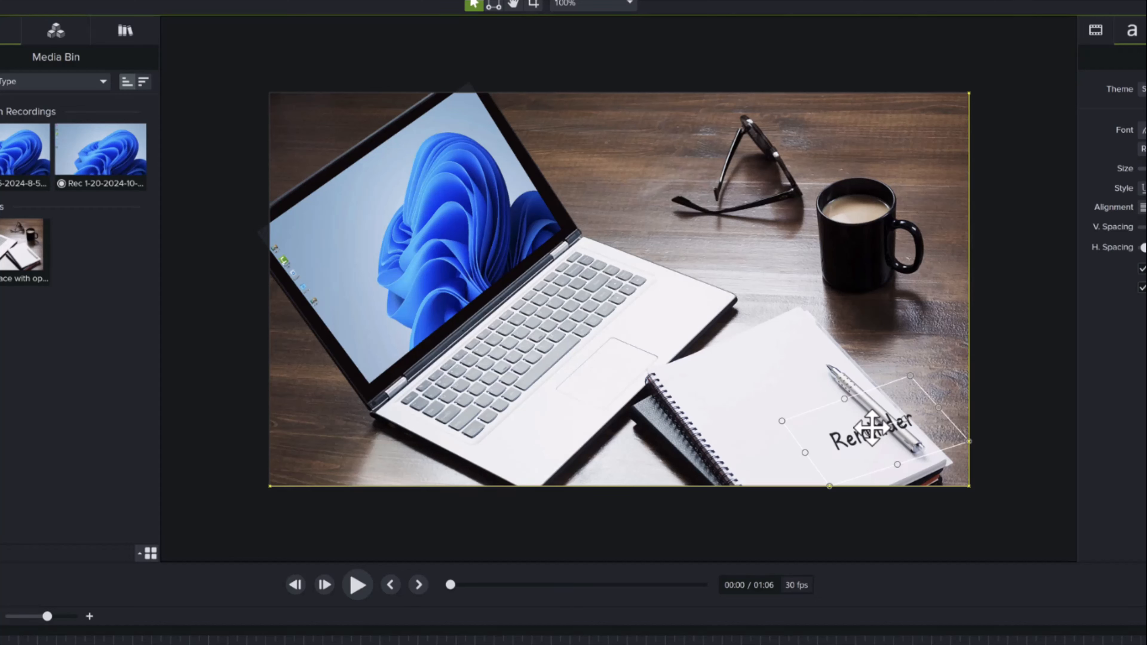
pyautogui.moveTo(872, 429); pyautogui.dragTo(786, 413)
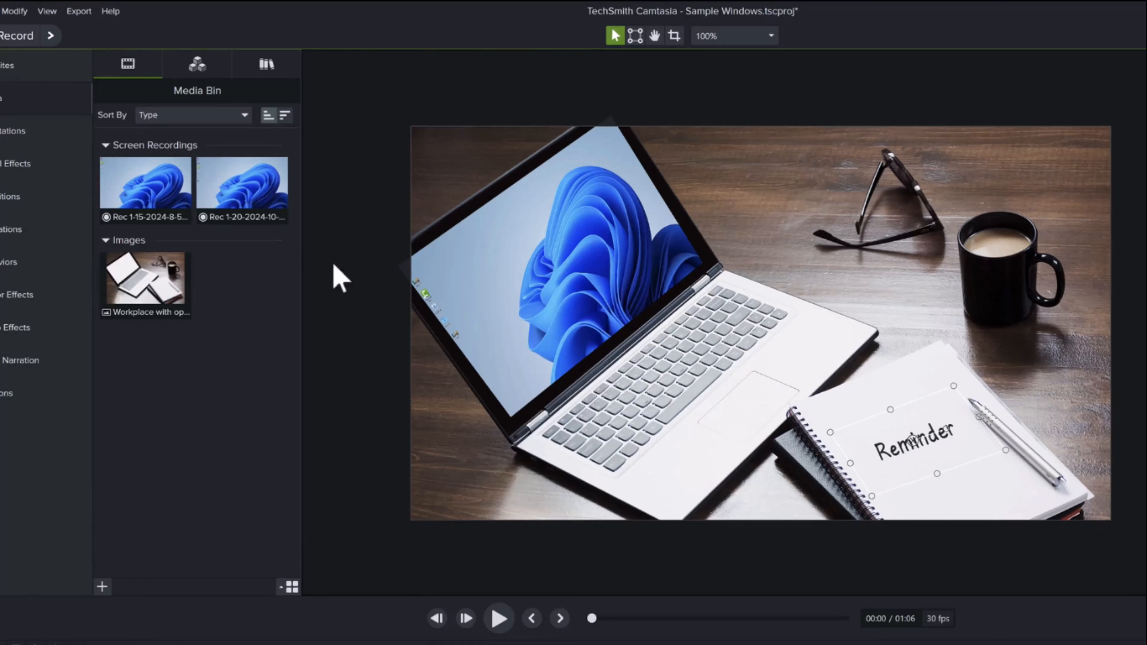
# Turn off canvas snapping and move the Reminder callout slightly up and left on the notebook page
pyautogui.click(49, 11)
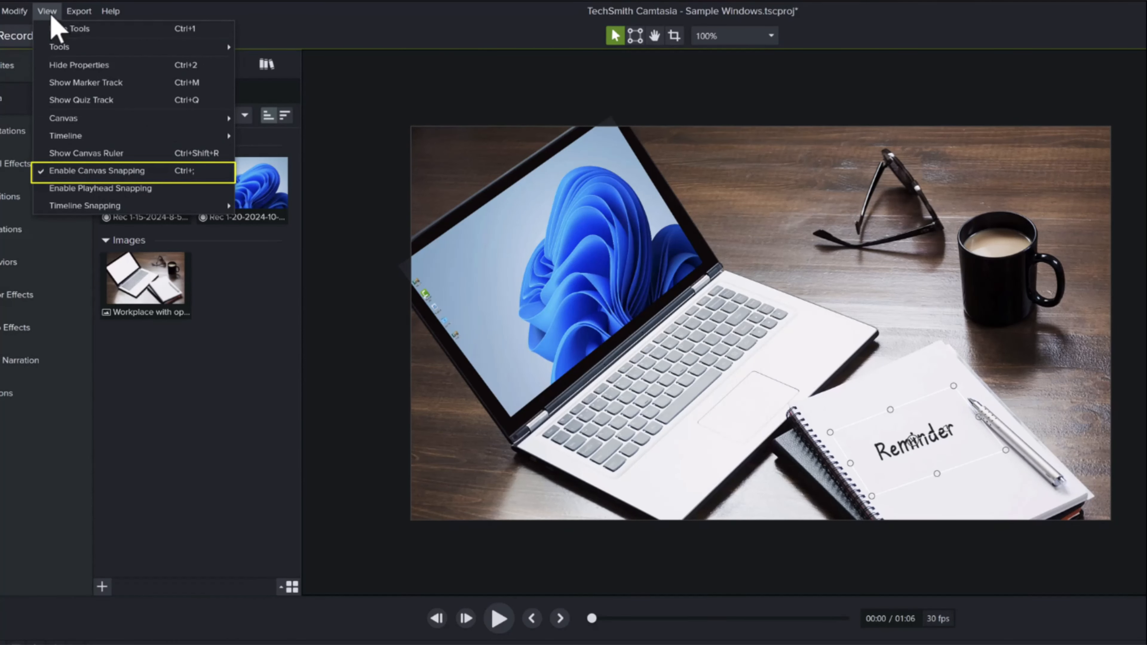
pyautogui.click(77, 174)
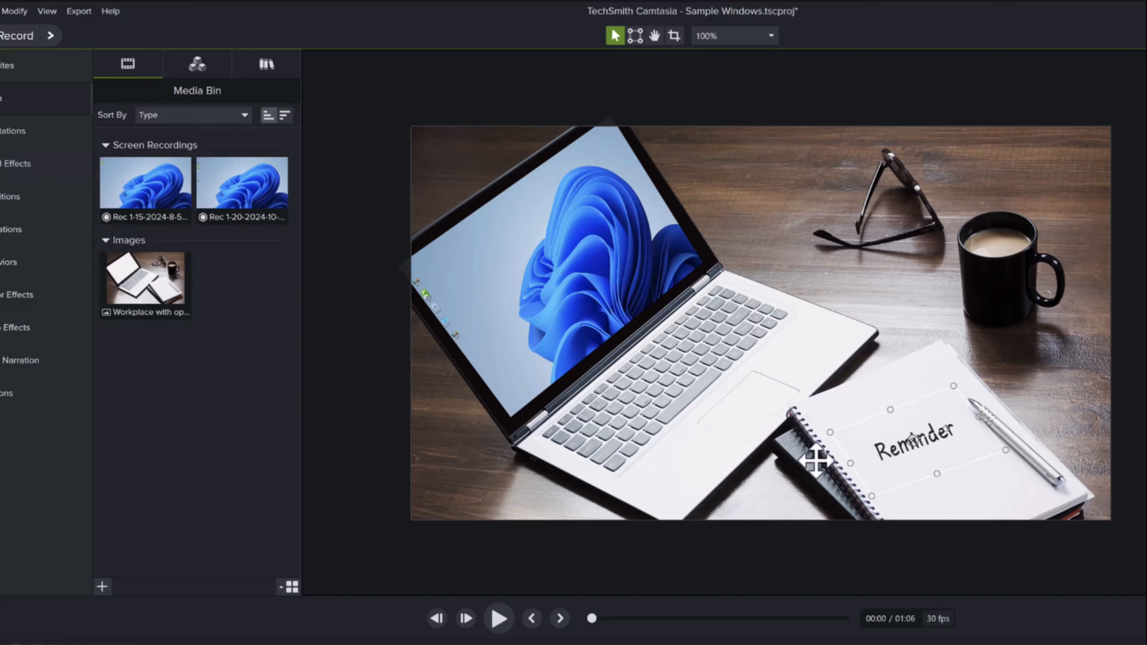
pyautogui.moveTo(816, 460)
pyautogui.mouseDown()
pyautogui.moveTo(745, 413)
pyautogui.moveTo(454, 298)
pyautogui.moveTo(538, 469)
pyautogui.moveTo(814, 410)
pyautogui.moveTo(730, 217)
pyautogui.moveTo(873, 221)
pyautogui.moveTo(975, 251)
pyautogui.moveTo(1002, 290)
pyautogui.moveTo(1050, 315)
pyautogui.moveTo(942, 411)
pyautogui.moveTo(867, 428)
pyautogui.mouseUp()
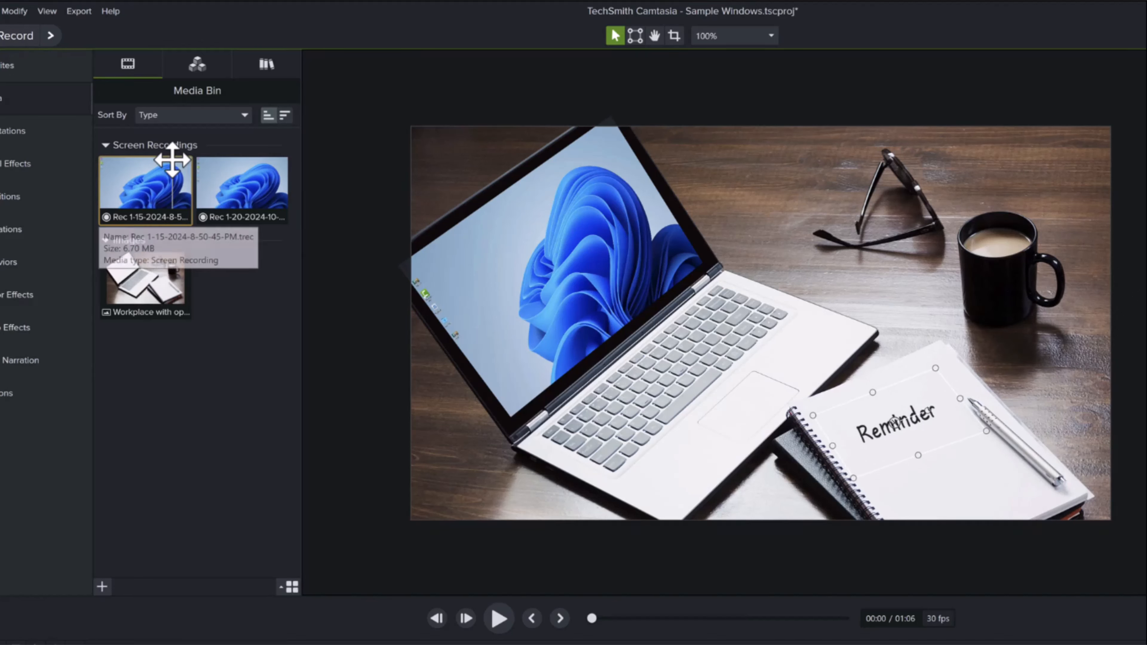
# Turn canvas snapping back on and show the canvas ruler
pyautogui.click(47, 11)
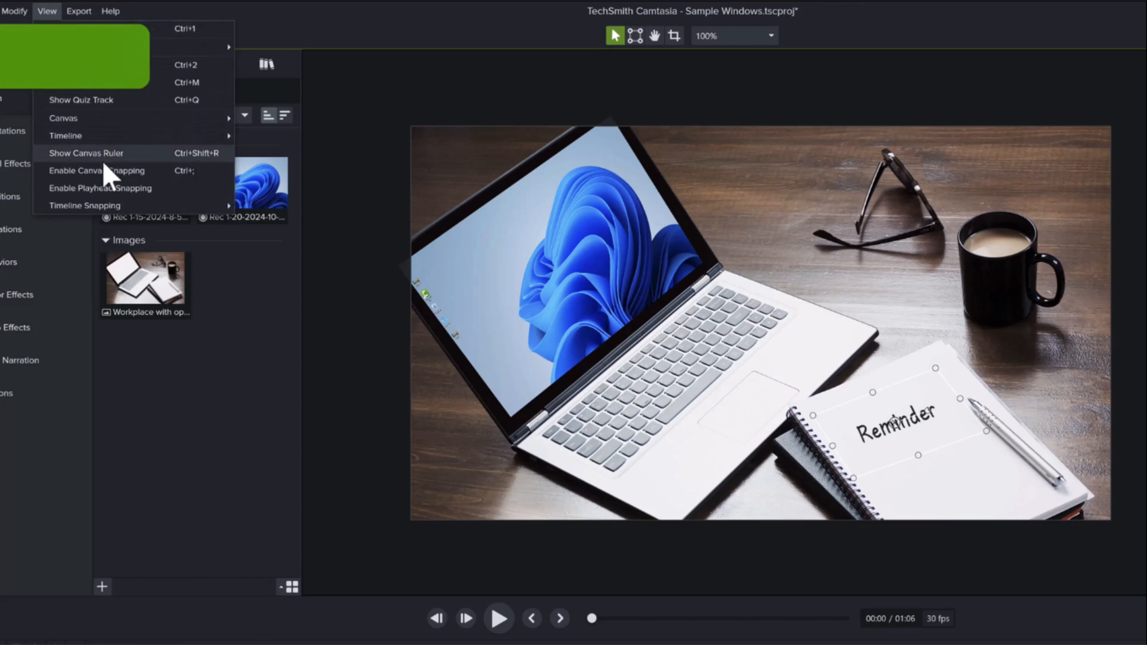
pyautogui.click(100, 154)
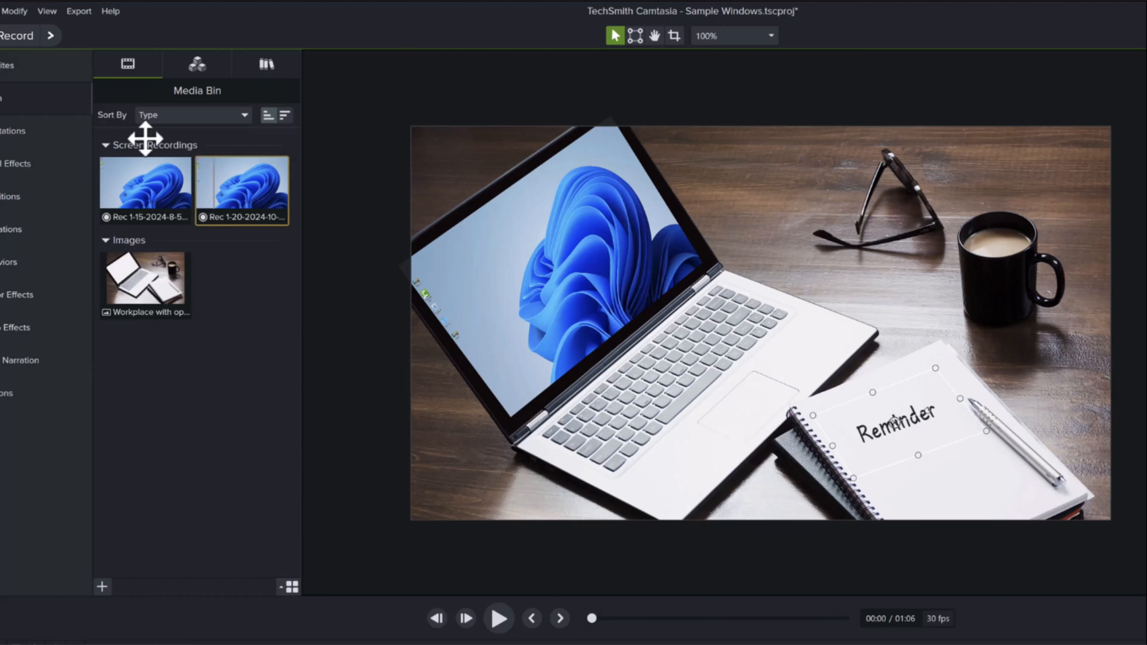
pyautogui.click(47, 13)
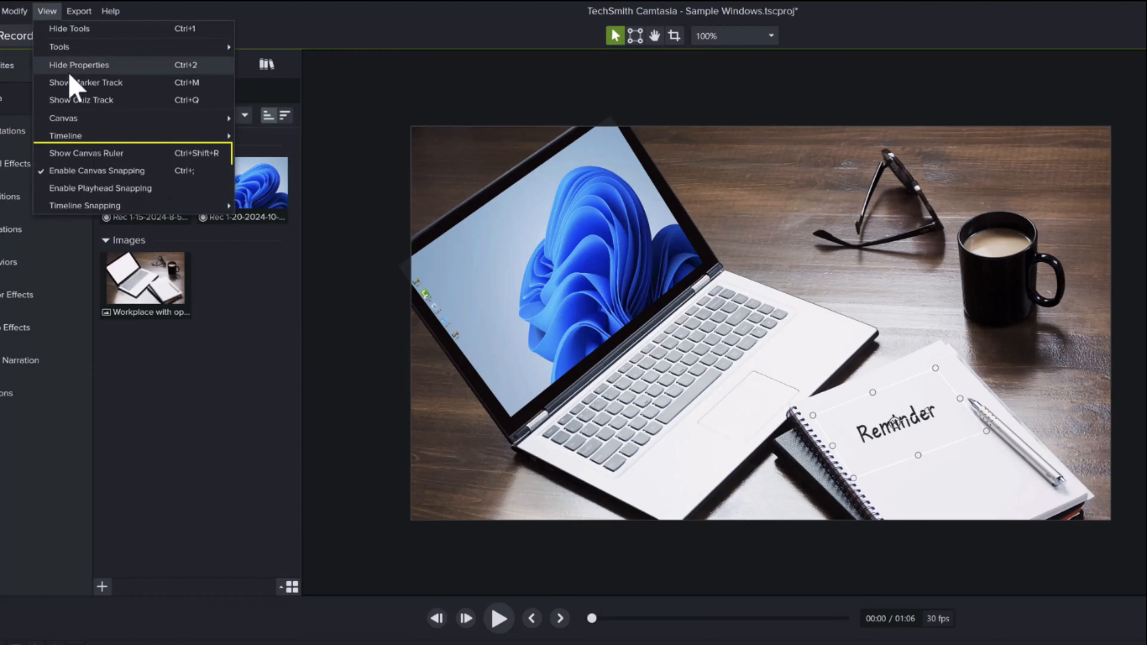
pyautogui.click(107, 154)
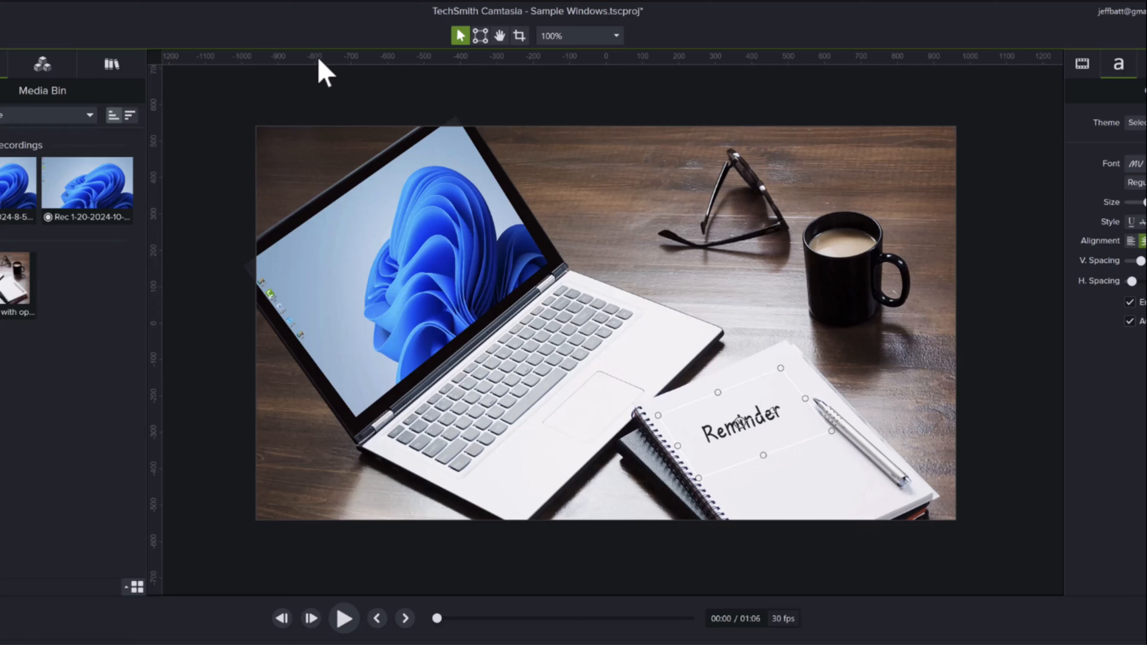
# Add horizontal ruler guides at about 330 and -230 and vertical guides at about -465 and 475, and move the Reminder callout slightly down against them
pyautogui.moveTo(319, 59); pyautogui.dragTo(313, 202)
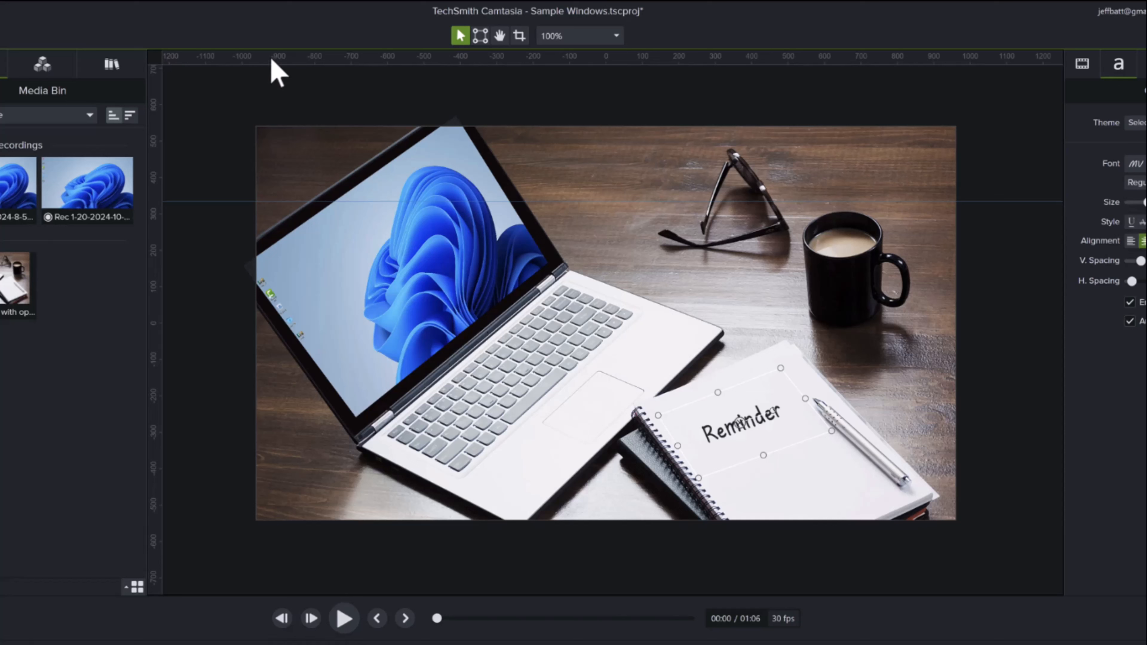
pyautogui.moveTo(272, 58); pyautogui.dragTo(252, 406)
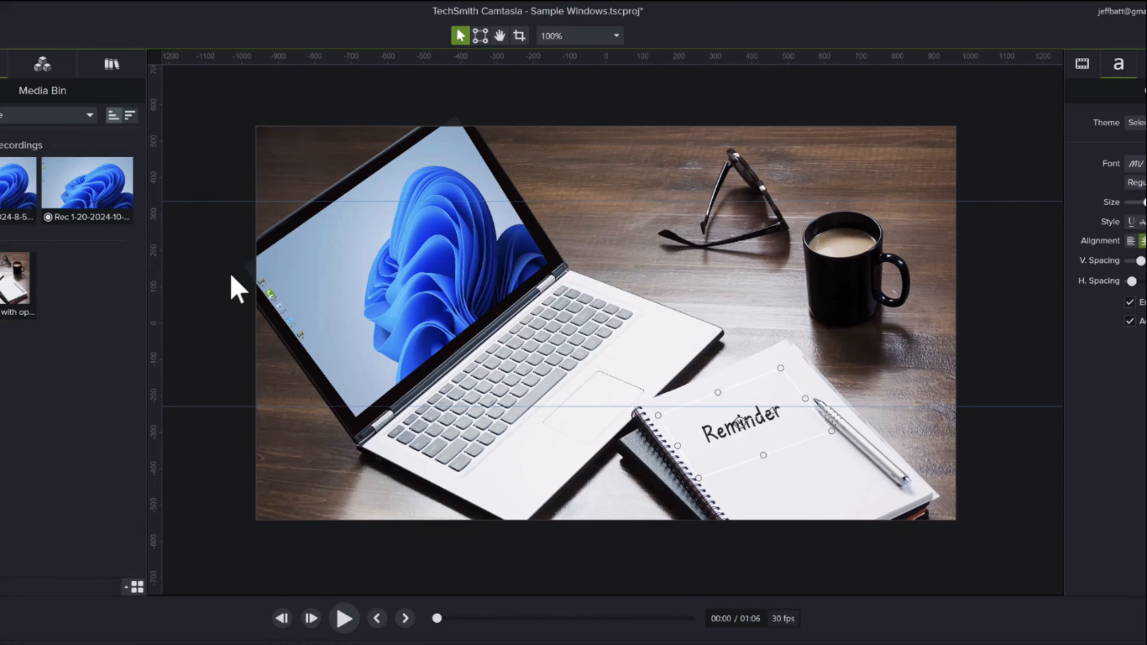
pyautogui.moveTo(161, 282); pyautogui.dragTo(437, 298)
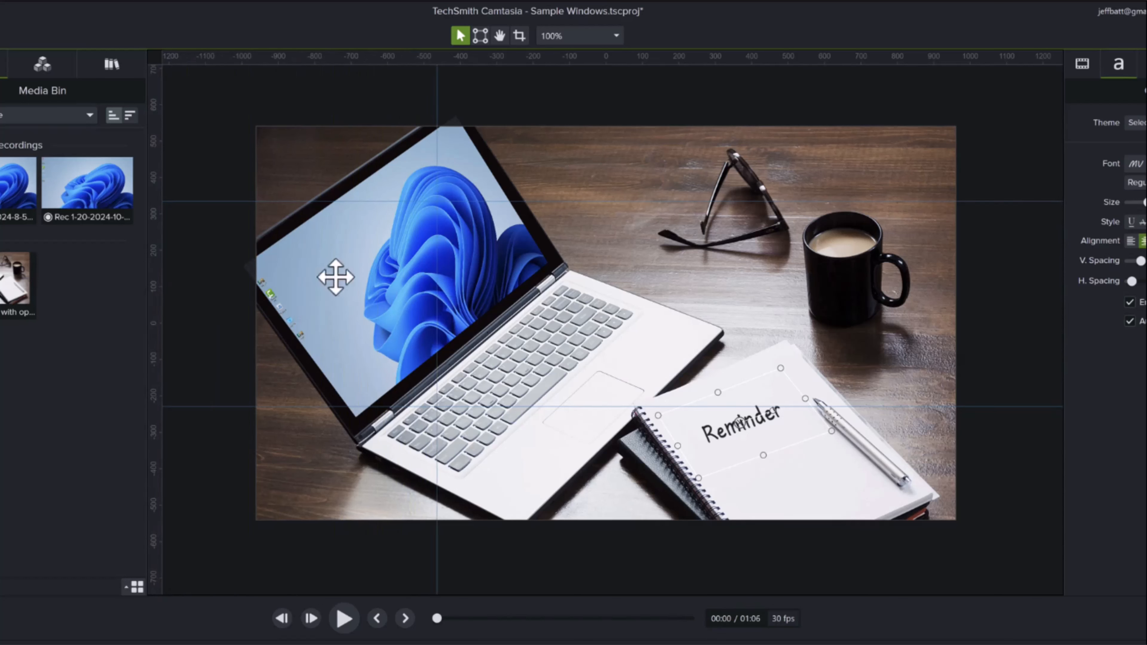
pyautogui.moveTo(161, 275); pyautogui.dragTo(779, 321)
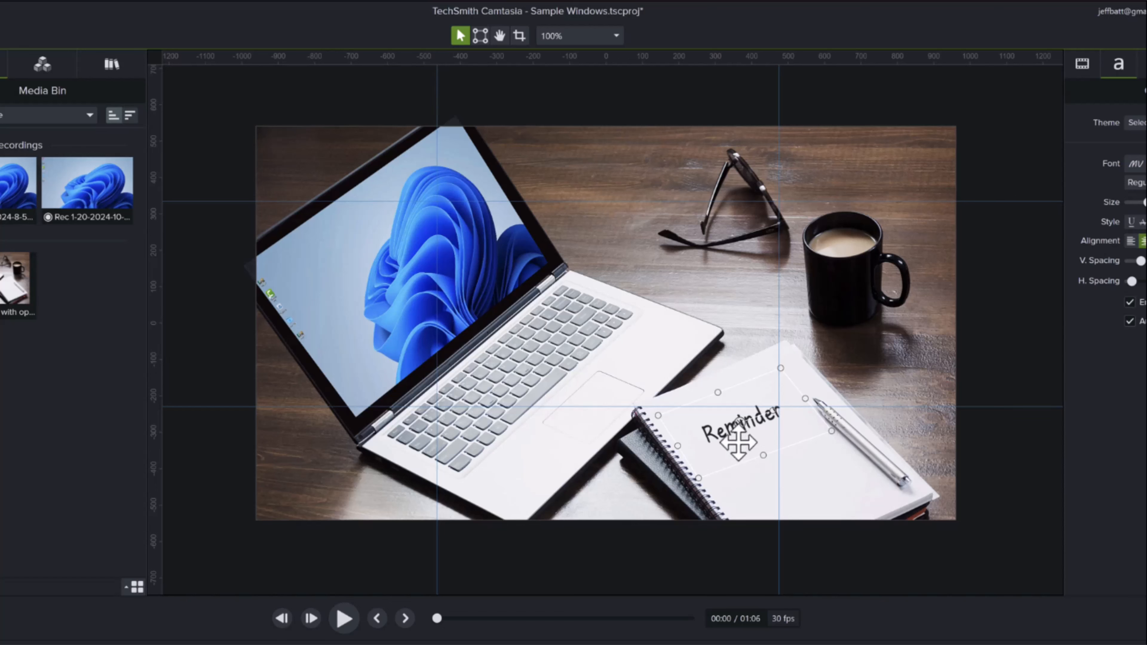
pyautogui.moveTo(745, 453)
pyautogui.mouseDown()
pyautogui.moveTo(627, 404)
pyautogui.moveTo(648, 368)
pyautogui.moveTo(679, 362)
pyautogui.moveTo(510, 335)
pyautogui.moveTo(474, 358)
pyautogui.moveTo(498, 357)
pyautogui.moveTo(727, 473)
pyautogui.moveTo(729, 451)
pyautogui.mouseUp()
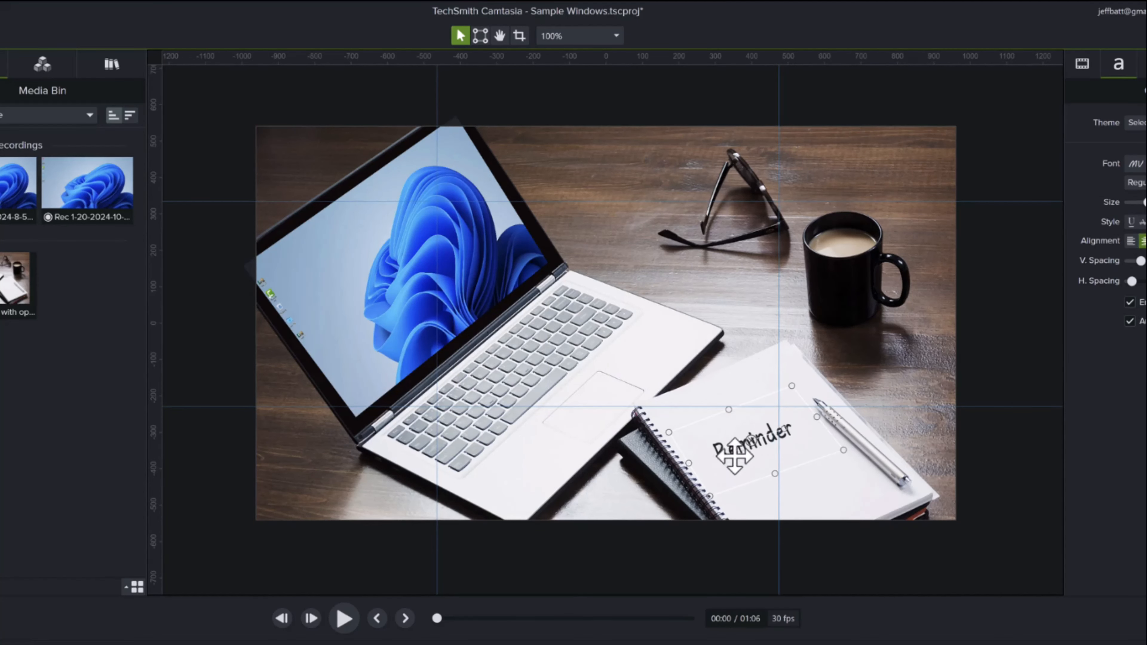
# Remove the lower horizontal ruler guide from the canvas, and remove all the remaining ruler guides together
pyautogui.rightClick(597, 407)
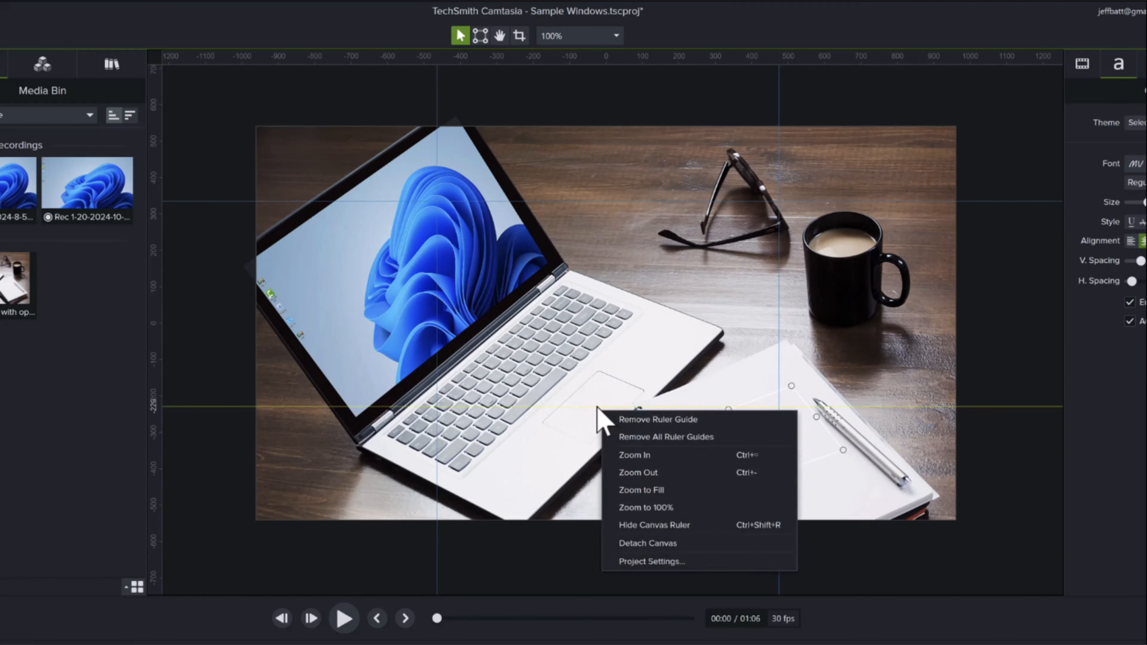
pyautogui.click(632, 420)
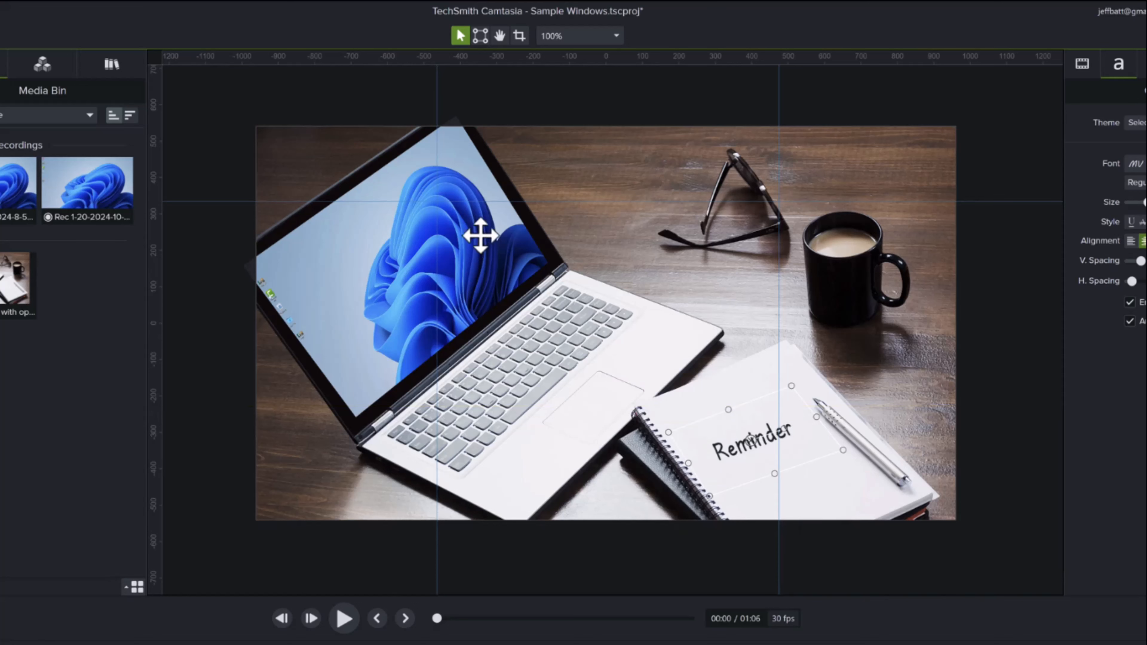
pyautogui.rightClick(484, 202)
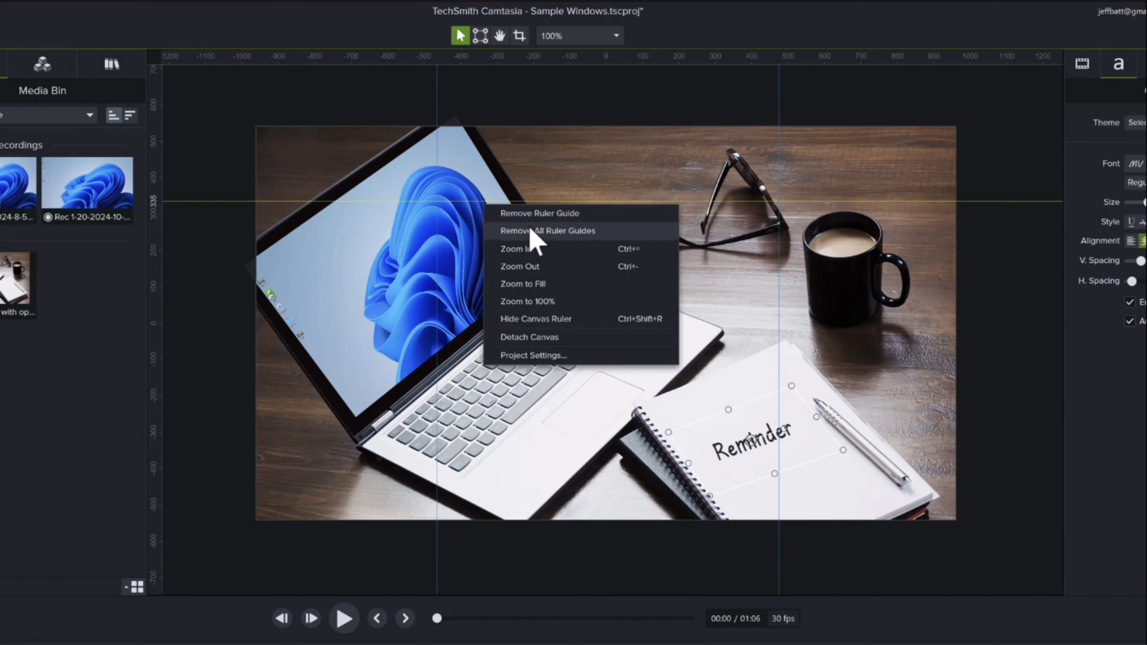
pyautogui.click(533, 231)
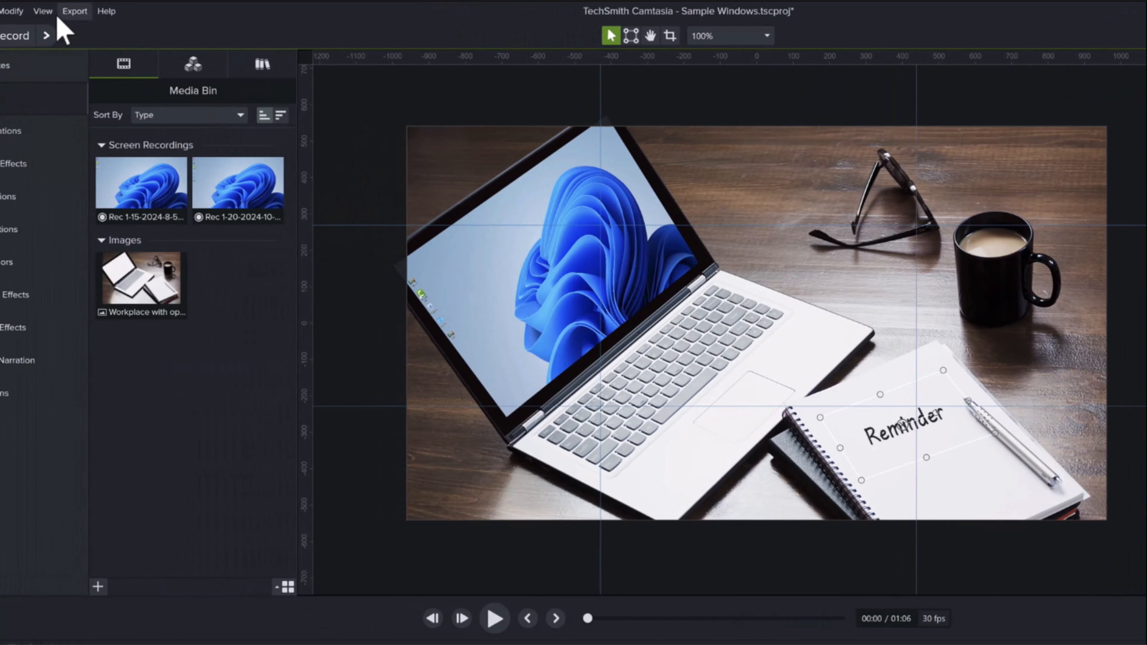
# Hide the canvas ruler together with its guides, and show it again
pyautogui.click(44, 12)
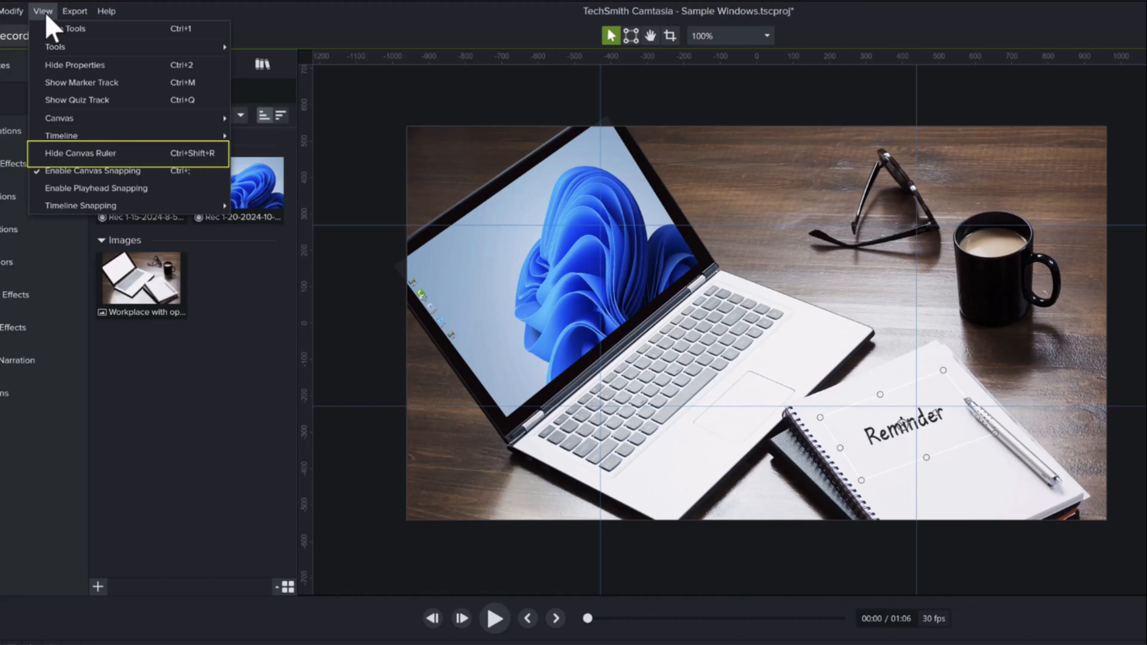
pyautogui.click(108, 156)
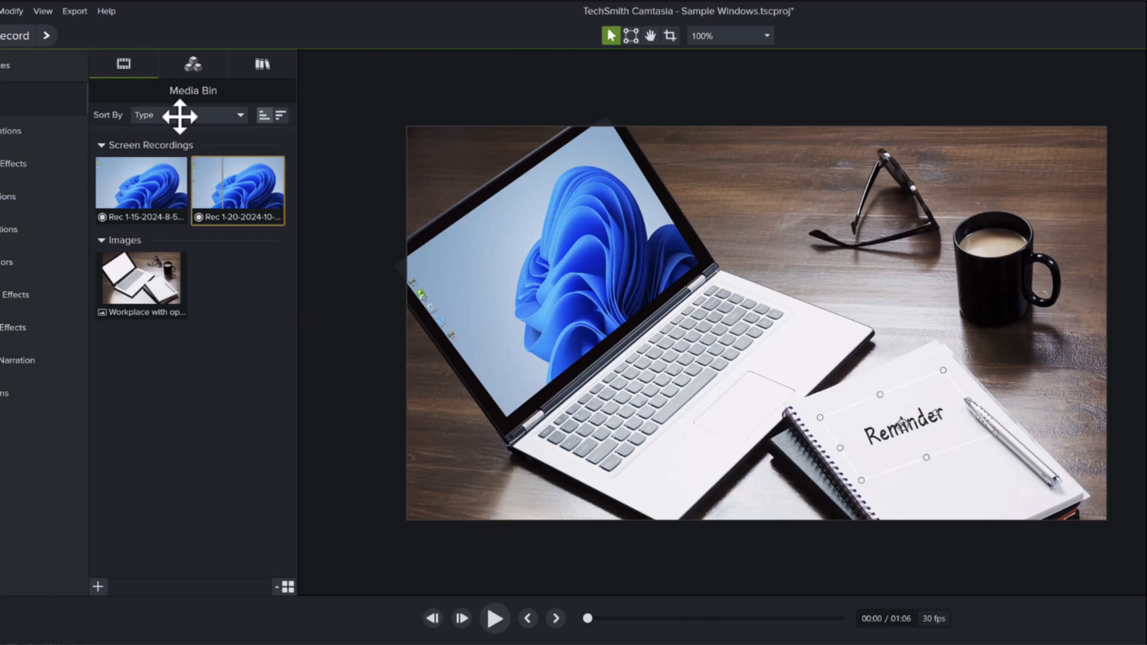
pyautogui.click(47, 13)
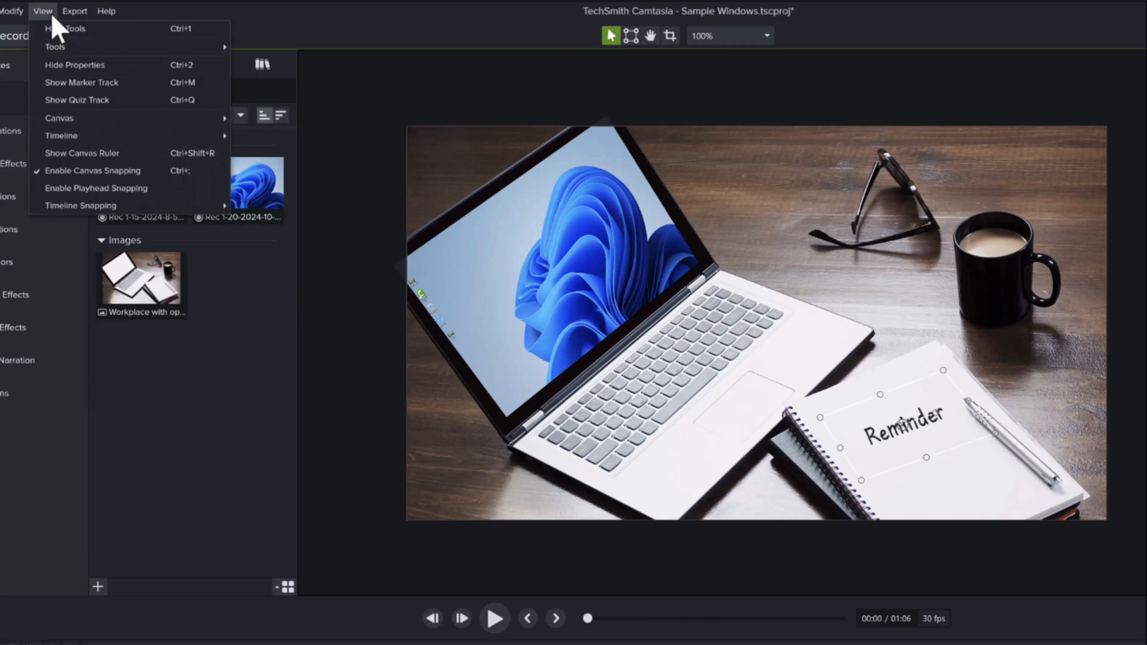
pyautogui.click(126, 156)
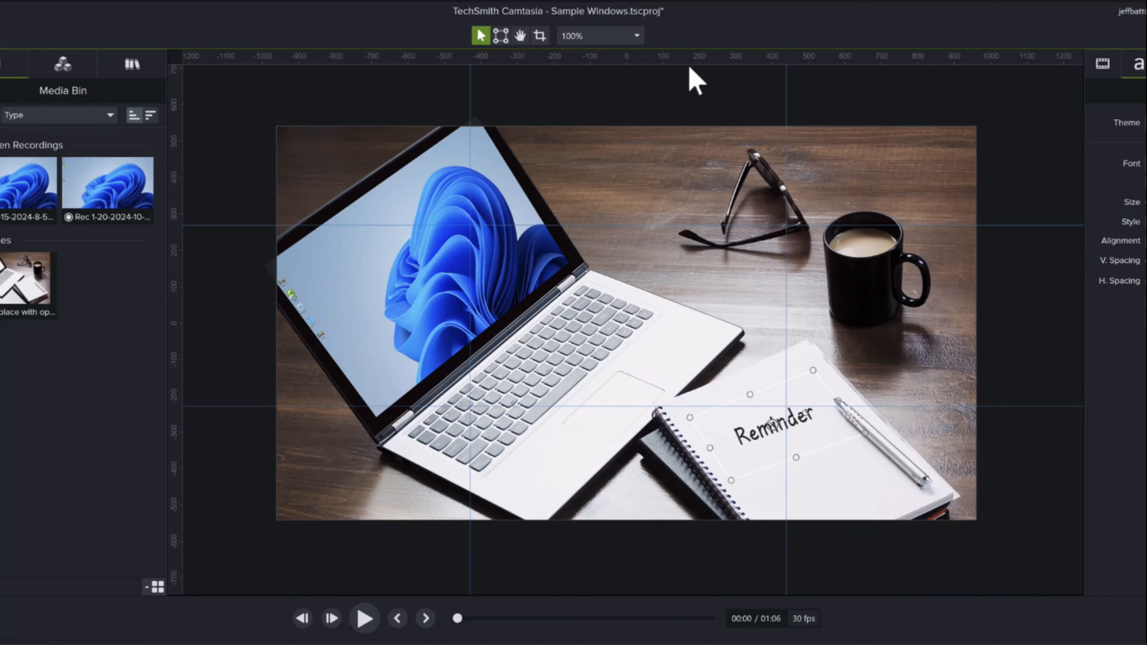
# Zoom the canvas to 800%, return it to 100%, and deselect the Reminder callout
pyautogui.click(638, 36)
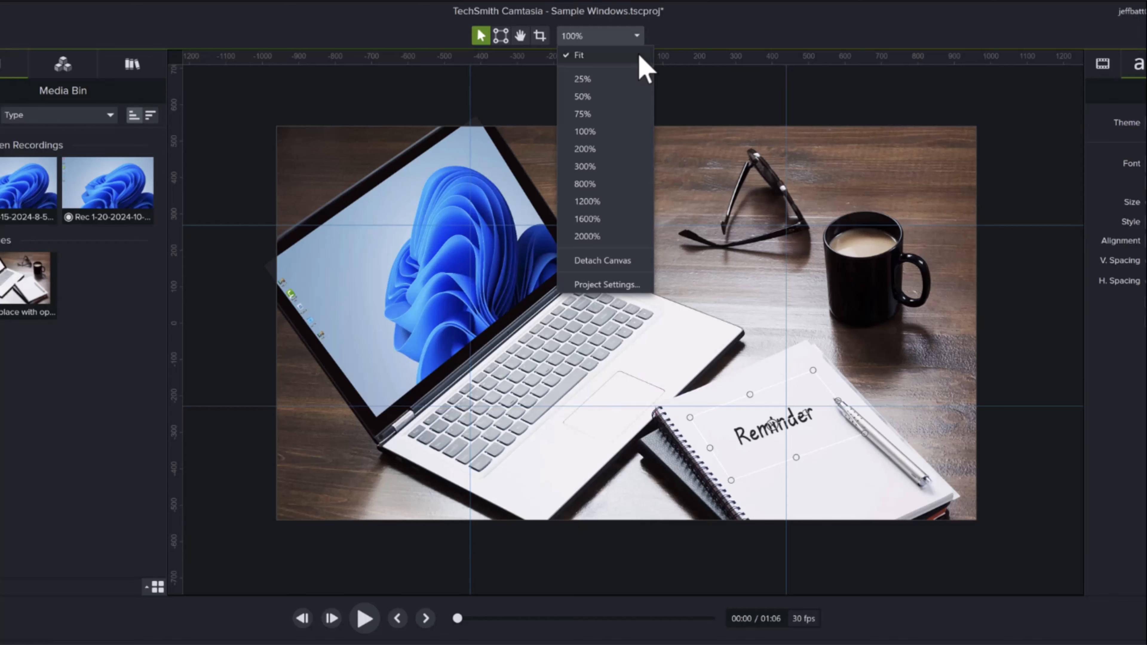
pyautogui.click(628, 185)
pyautogui.click(630, 37)
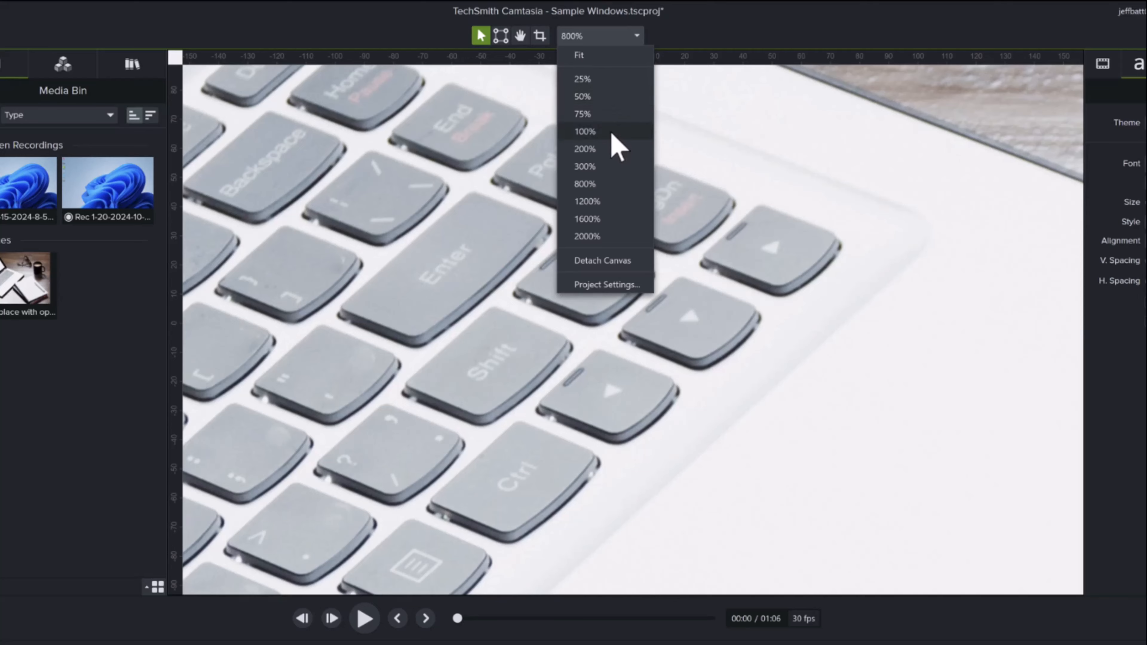
pyautogui.click(614, 132)
pyautogui.click(1012, 244)
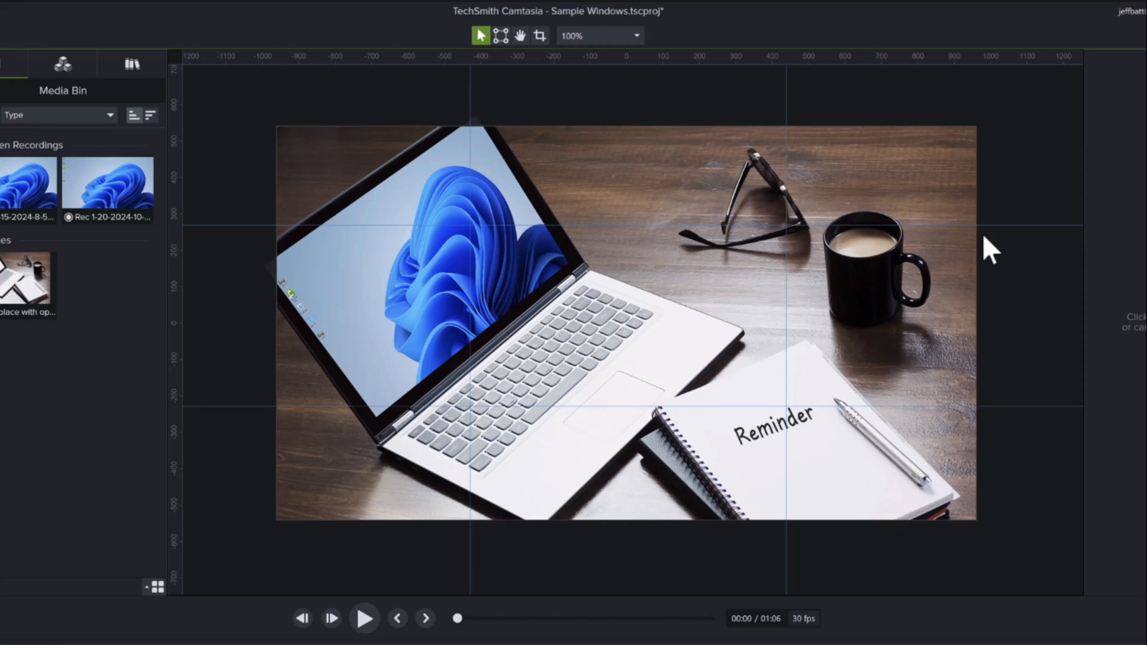
# Zoom the canvas to 300% and fit the whole photo back into the canvas area
pyautogui.click(565, 37)
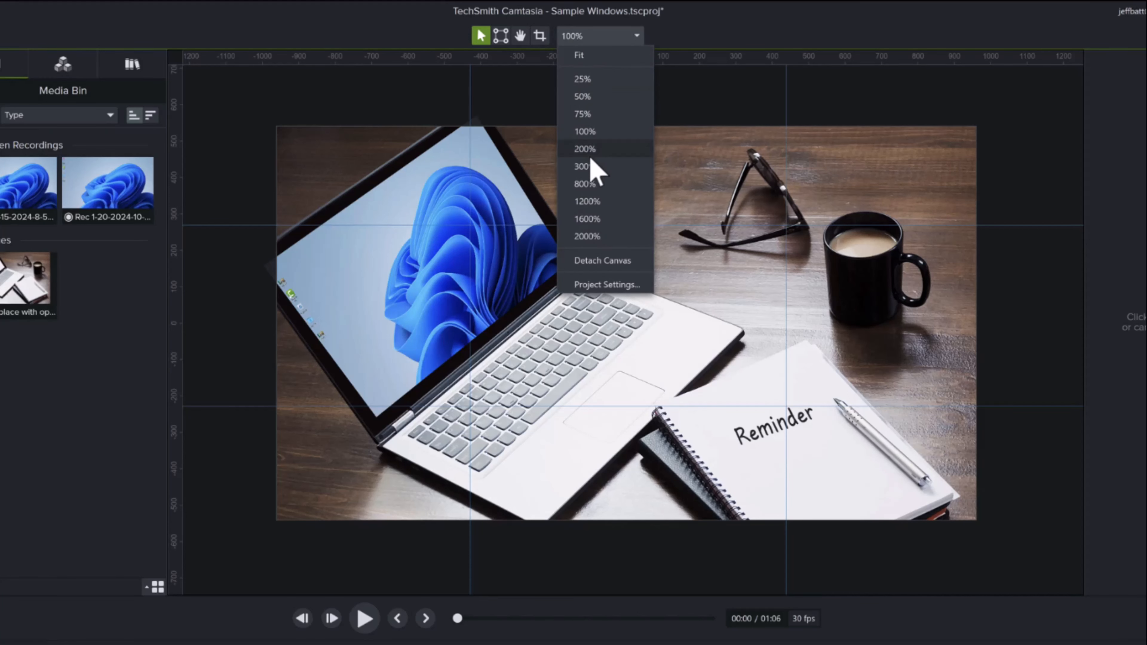
pyautogui.click(586, 167)
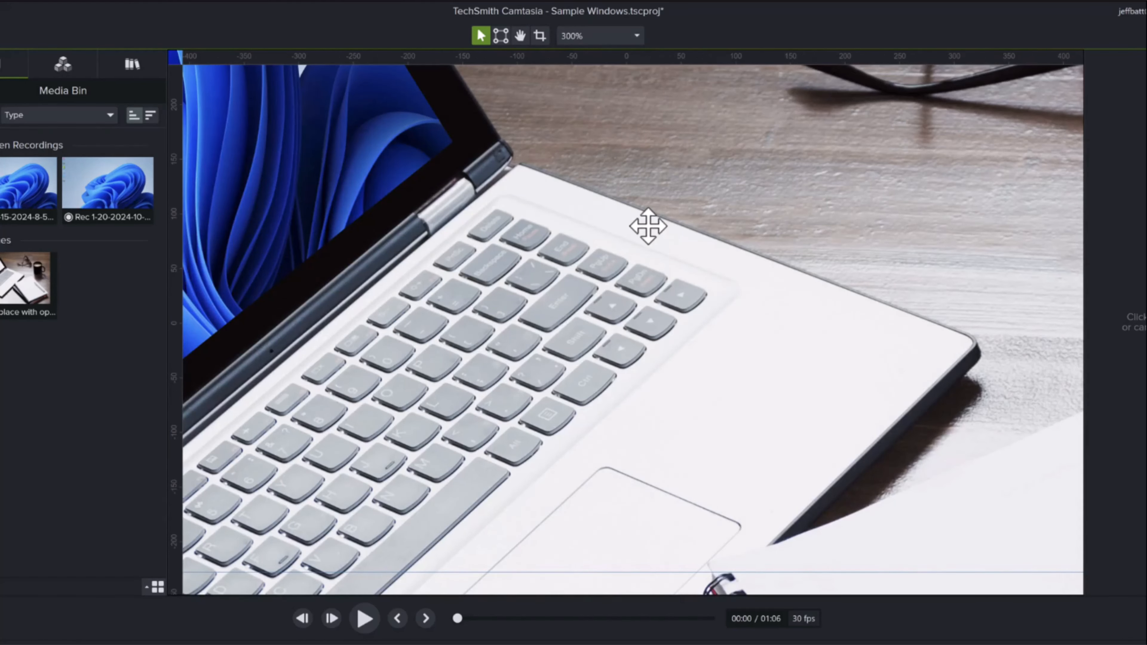
pyautogui.click(614, 37)
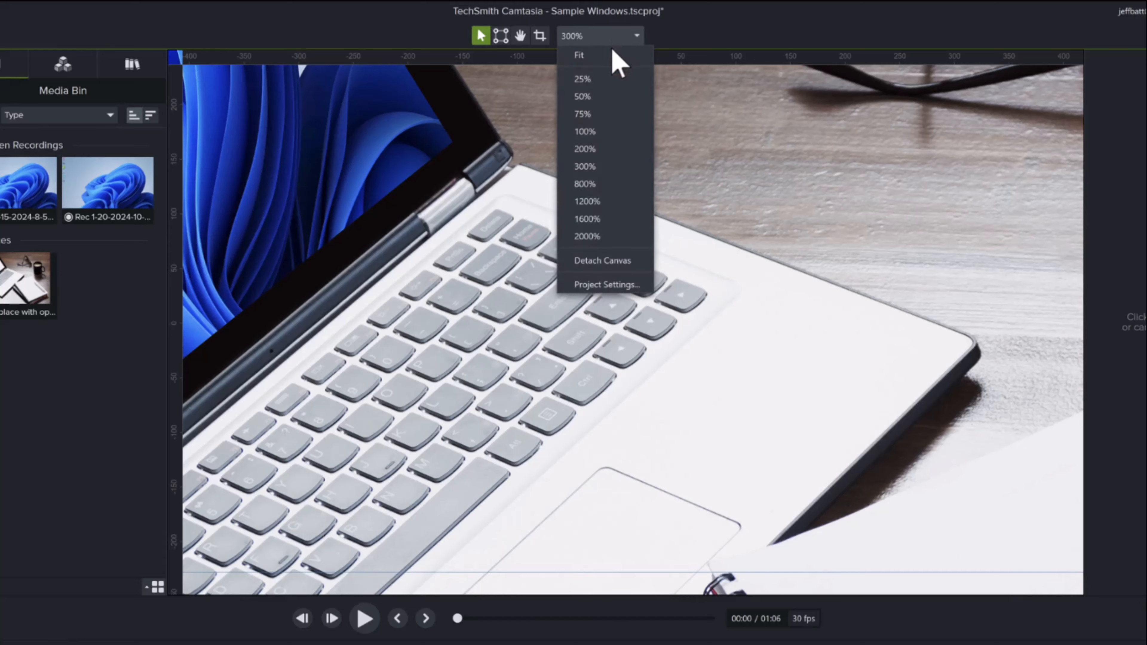
pyautogui.click(614, 57)
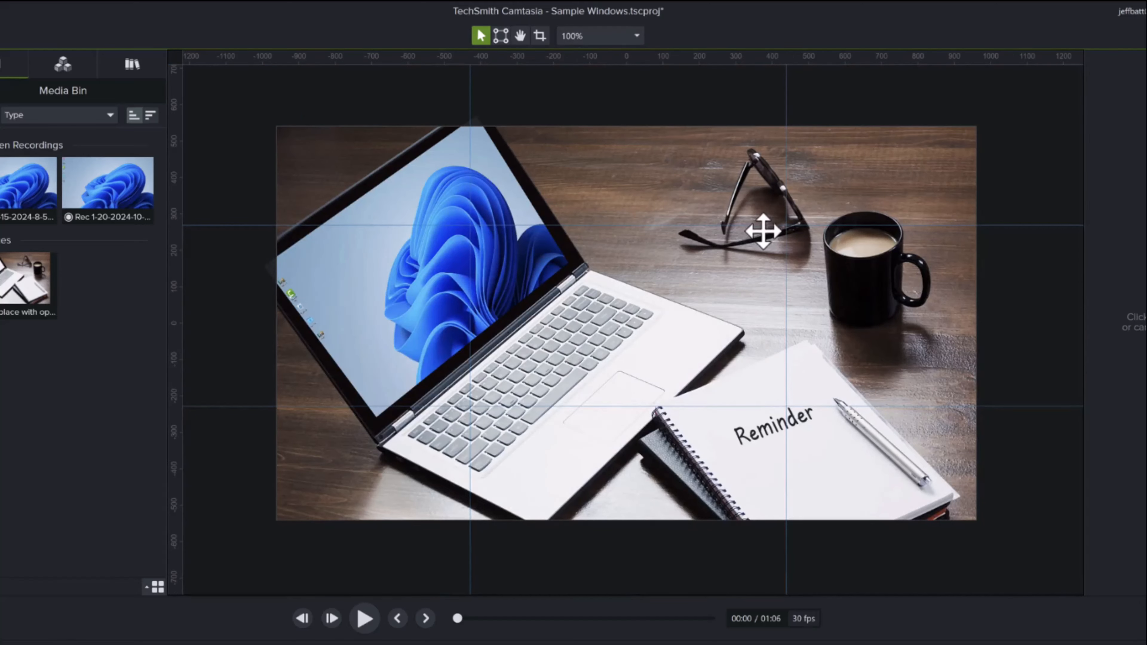
# Zoom the canvas out to 50% and in to 800% around the glasses, and settle at 125%
pyautogui.scroll(-5, 759, 245)
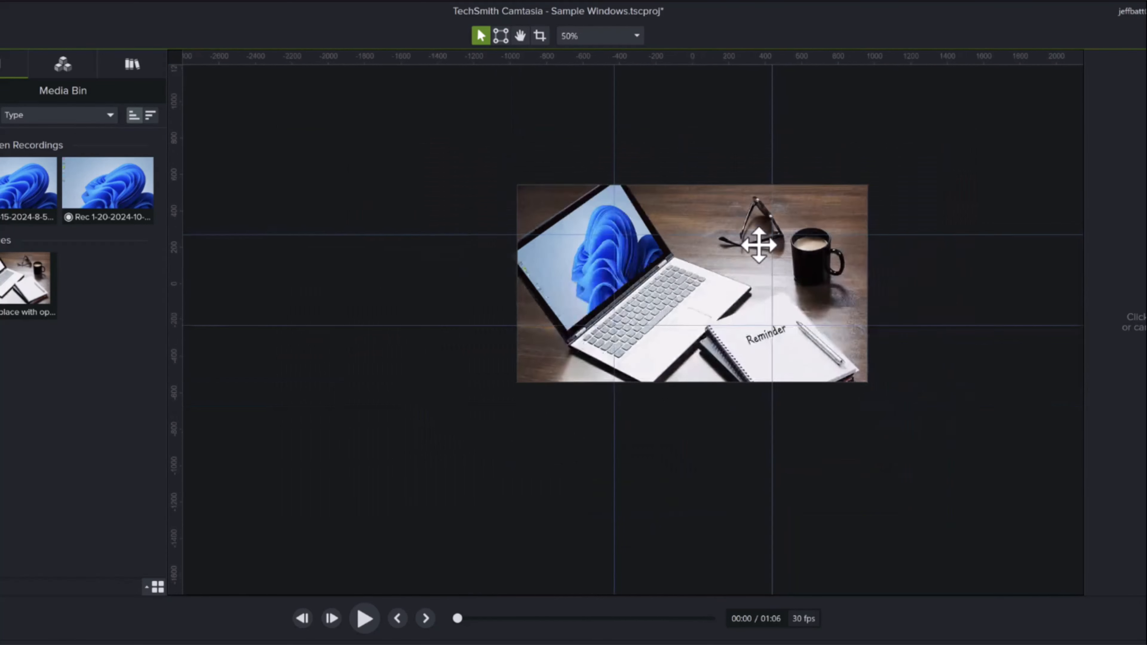
pyautogui.scroll(10, 759, 246)
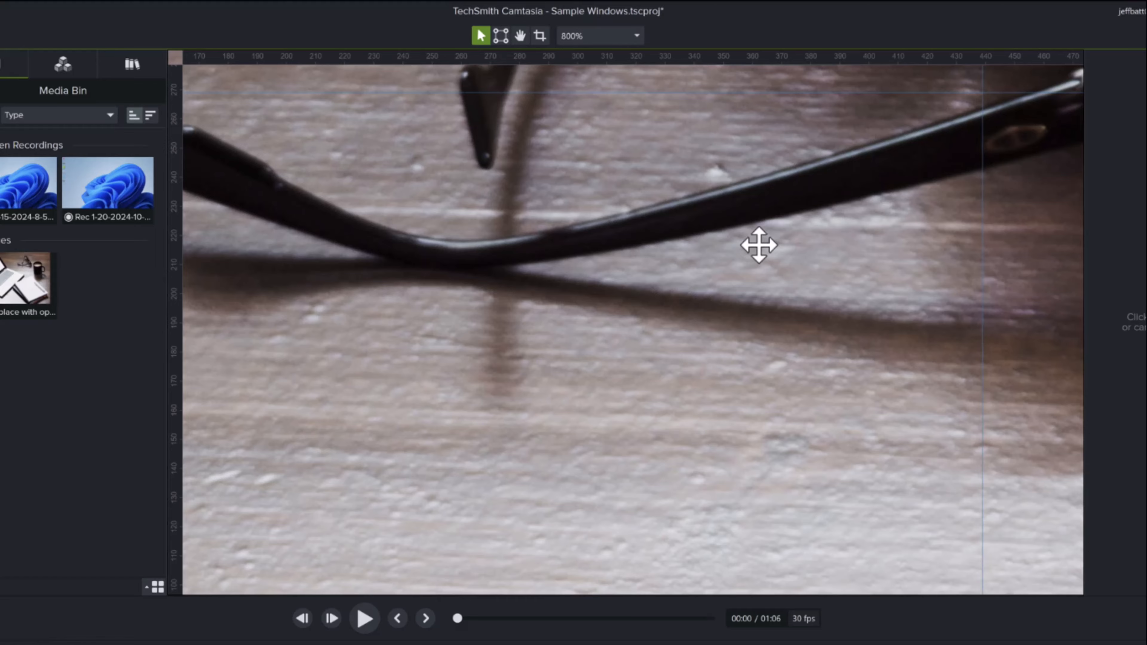
pyautogui.scroll(-8, 758, 245)
pyautogui.scroll(4, 758, 245)
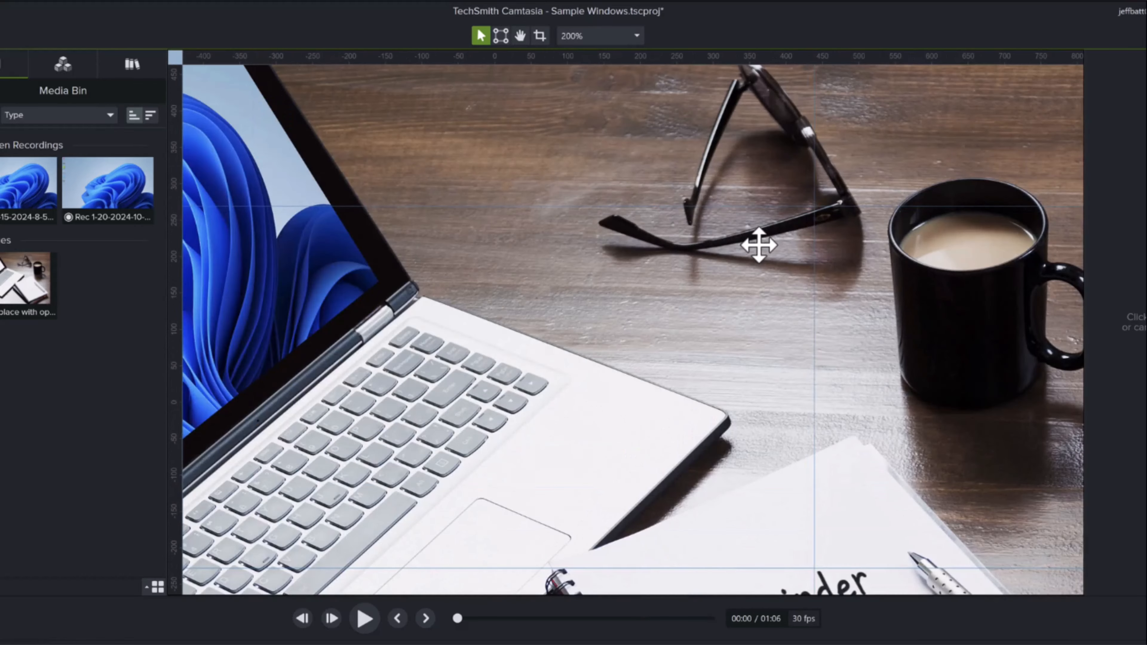
pyautogui.scroll(4, 759, 245)
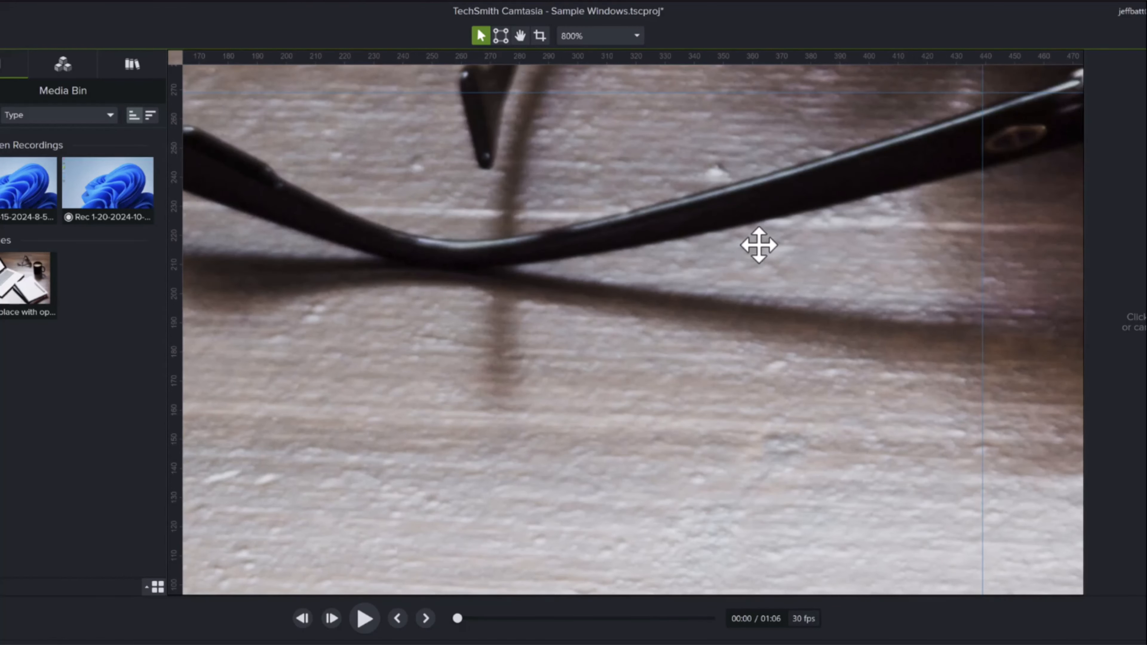
pyautogui.scroll(-6, 758, 245)
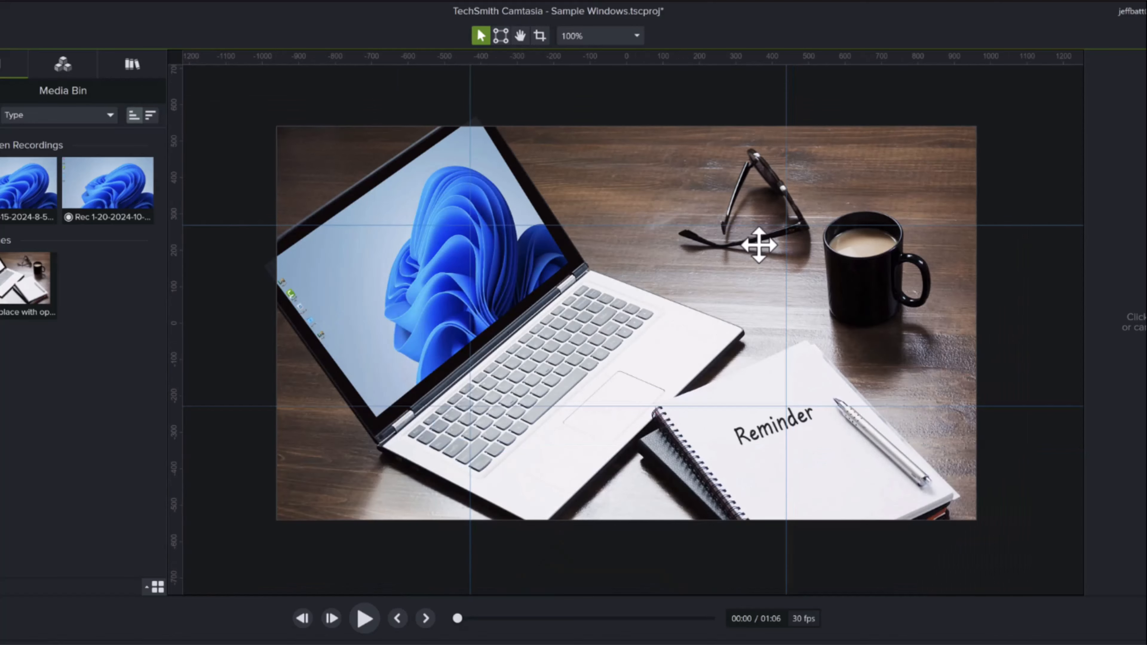
pyautogui.scroll(1, 759, 245)
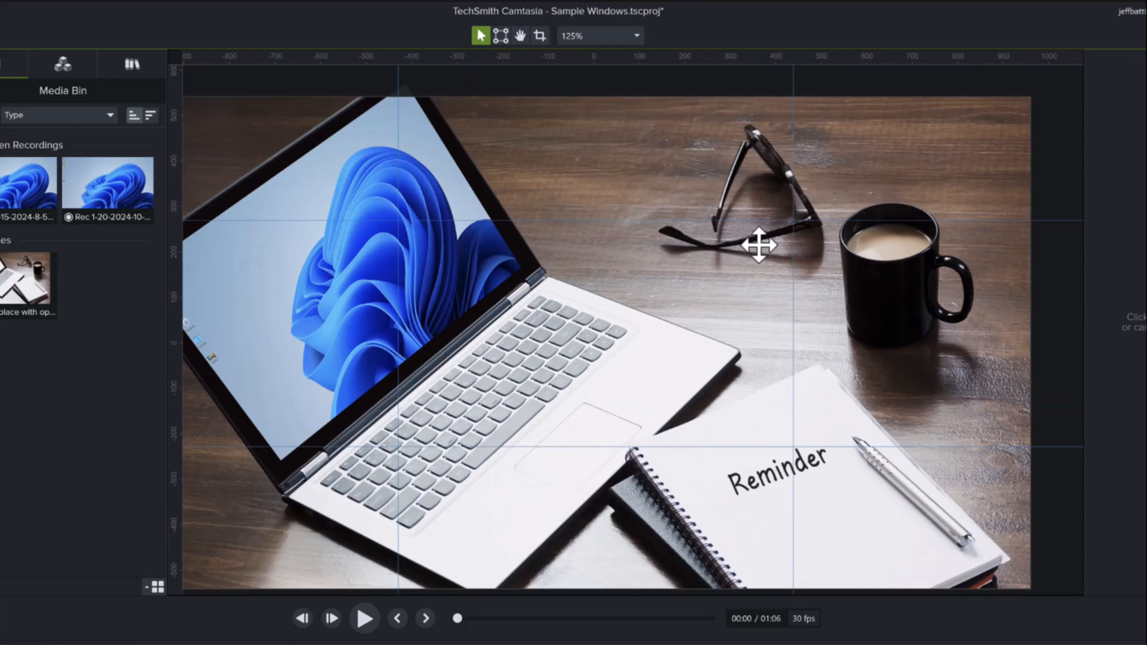
# Detach the canvas into its own window, widen and reposition that window, and close it to reattach the canvas
pyautogui.click(607, 38)
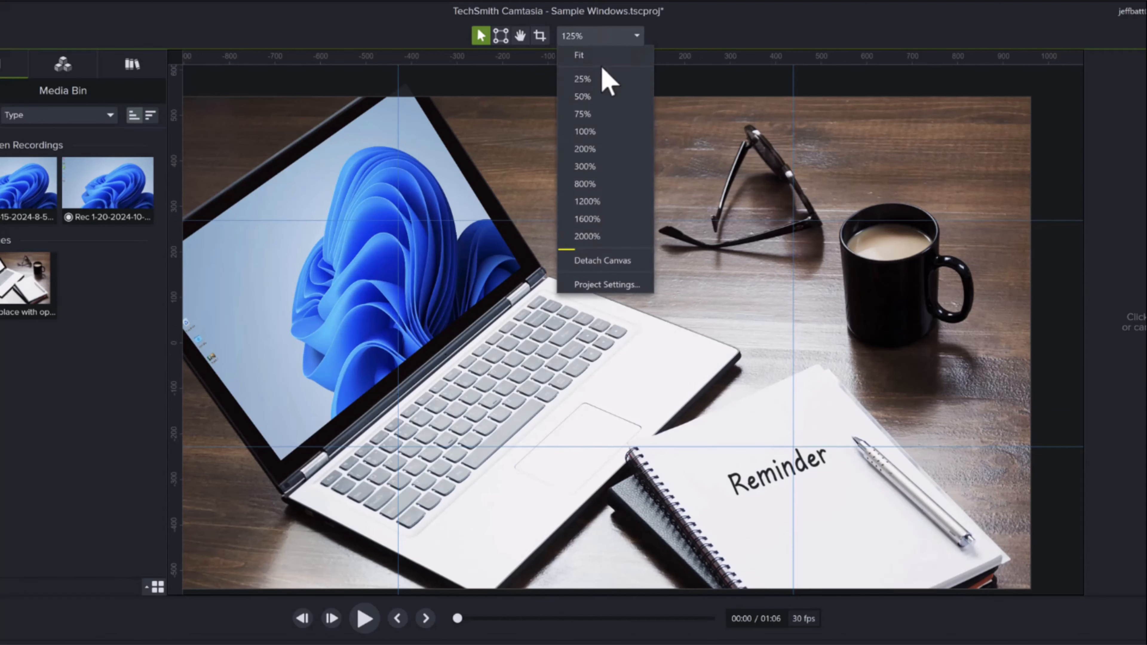
pyautogui.click(634, 256)
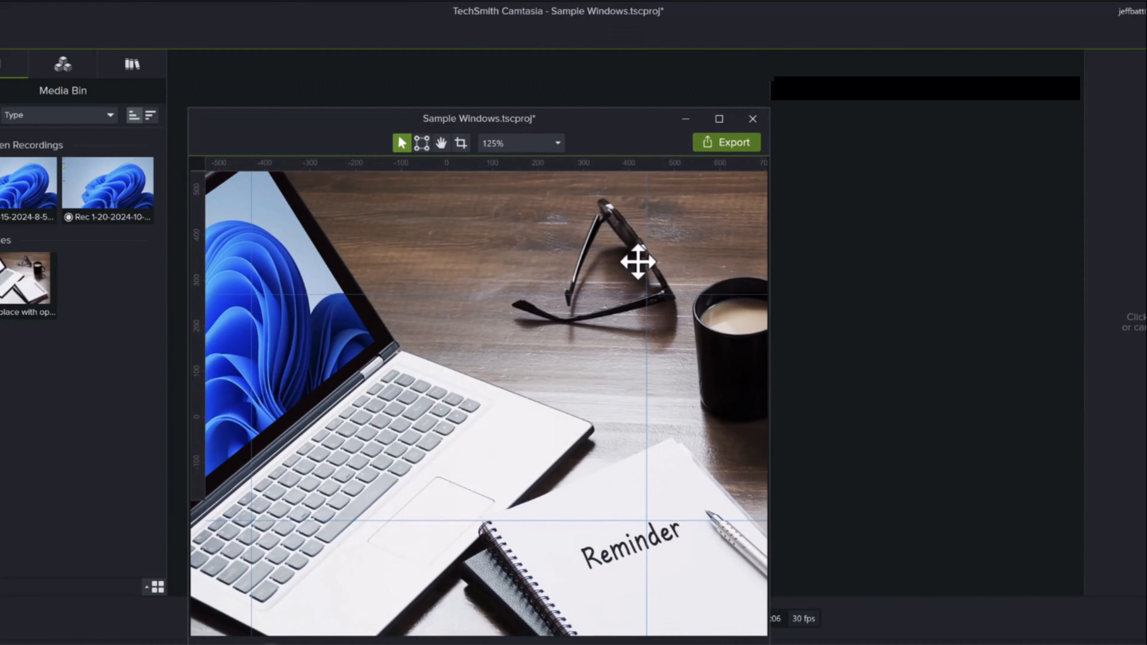
pyautogui.moveTo(620, 115); pyautogui.dragTo(591, 108)
pyautogui.moveTo(746, 182); pyautogui.dragTo(1114, 205)
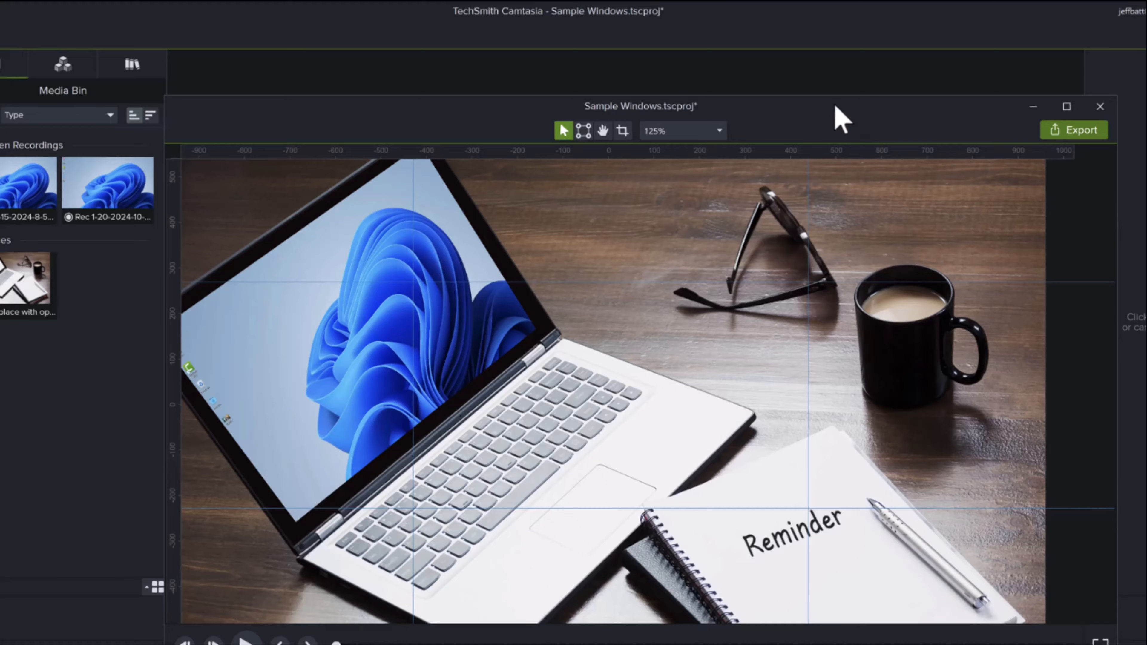
pyautogui.moveTo(839, 115); pyautogui.dragTo(788, 108)
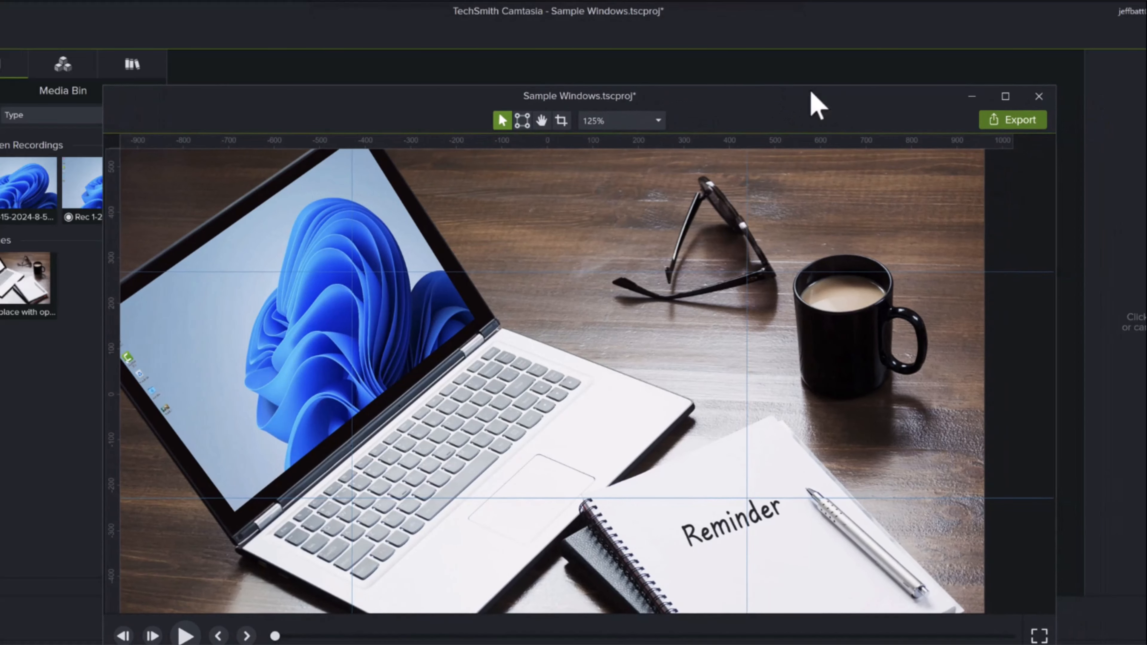
pyautogui.click(1039, 97)
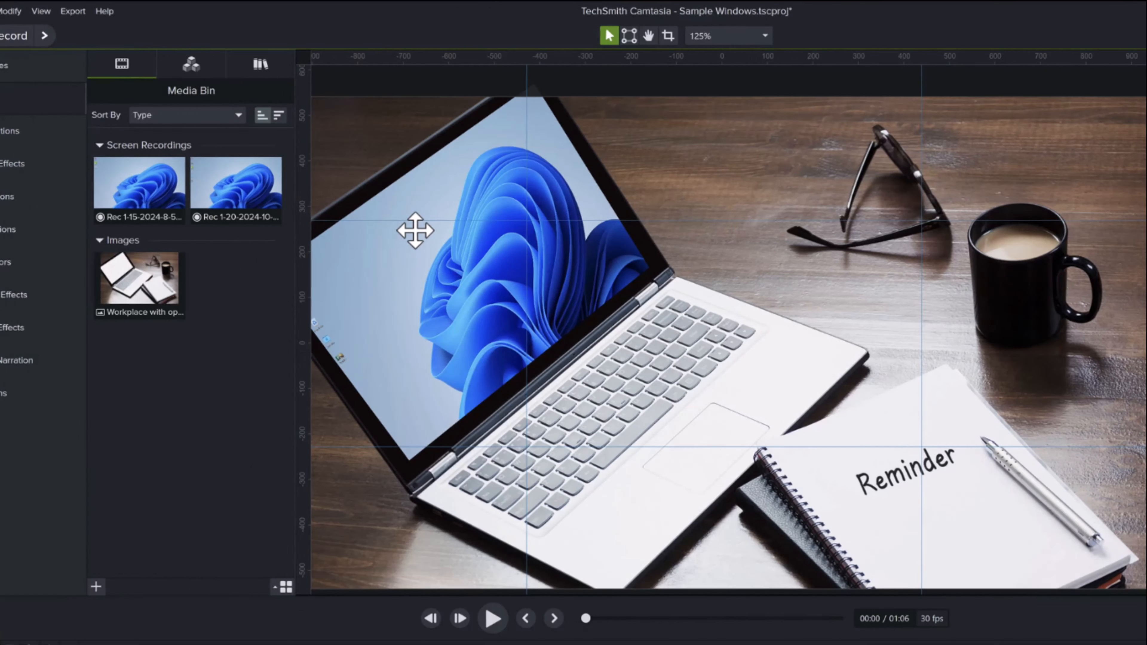
# Center the canvas within its viewing area at 125% zoom
pyautogui.click(41, 11)
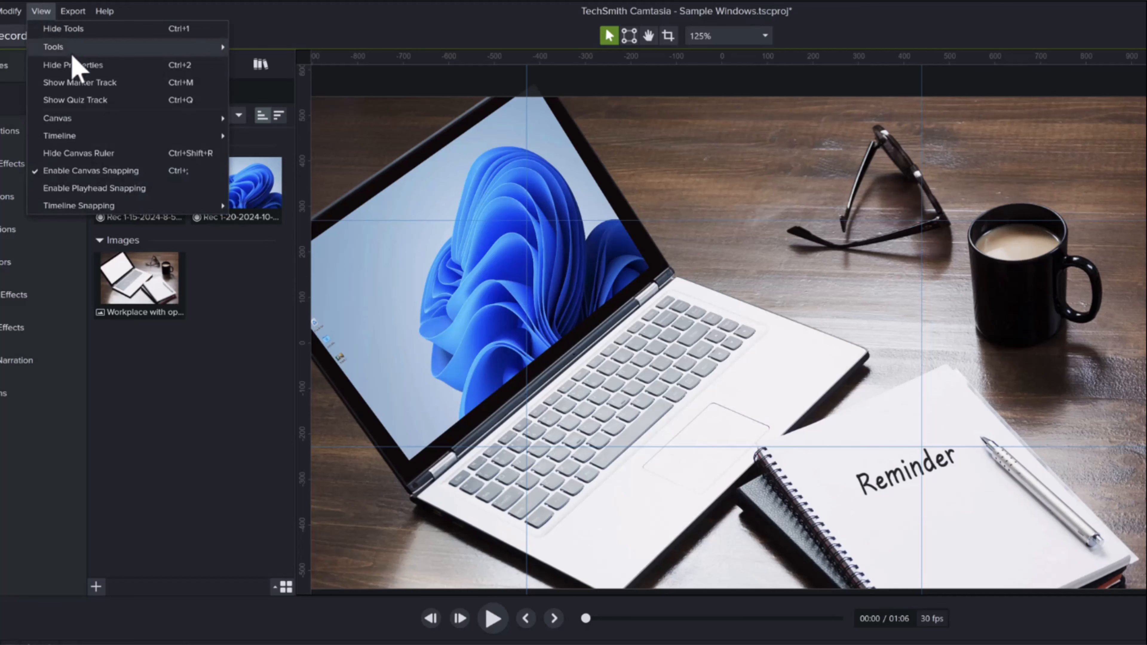
pyautogui.moveTo(181, 120)
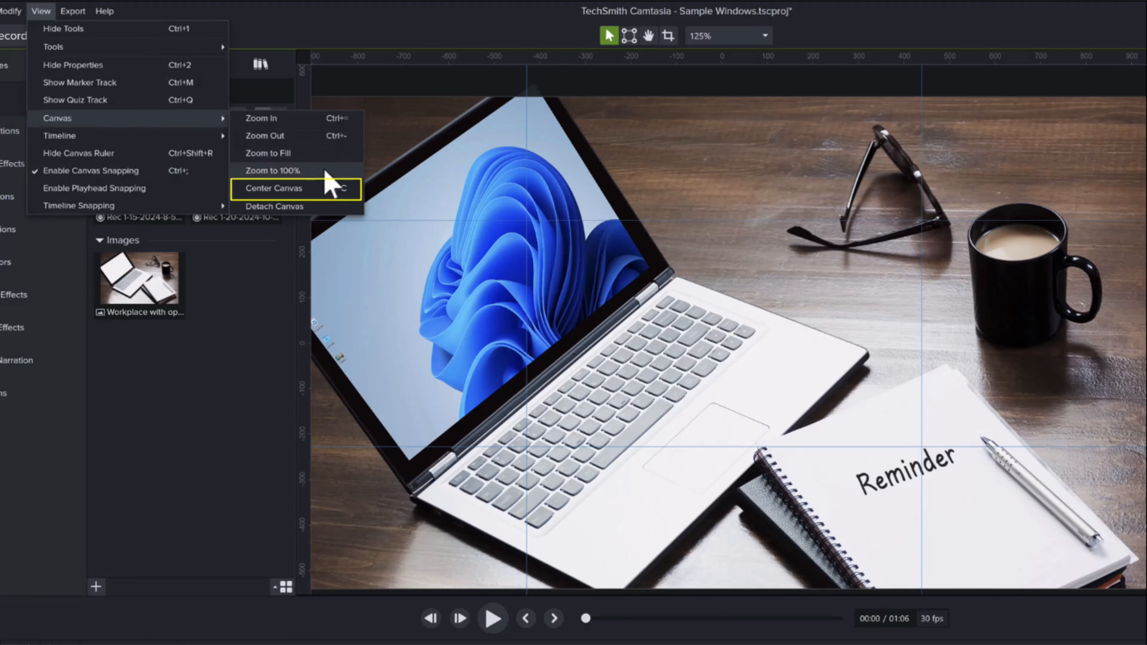
pyautogui.click(315, 191)
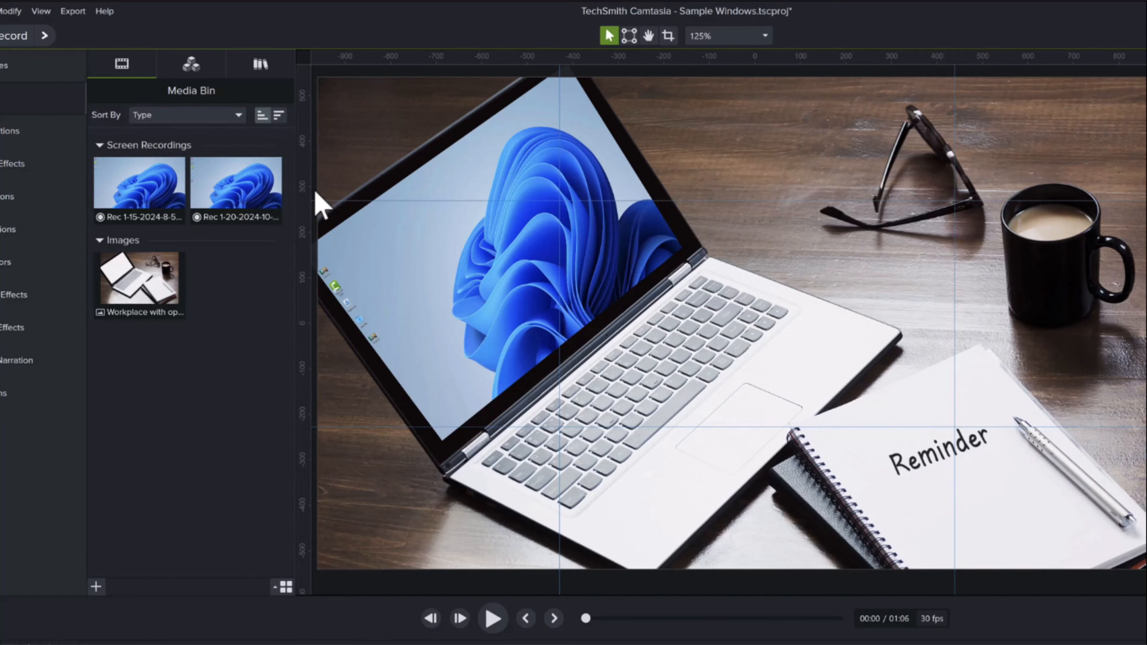
# Zoom the canvas in to 250% on the laptop screen, fit it back to the view, and deselect all objects
pyautogui.scroll(3, 473, 238)
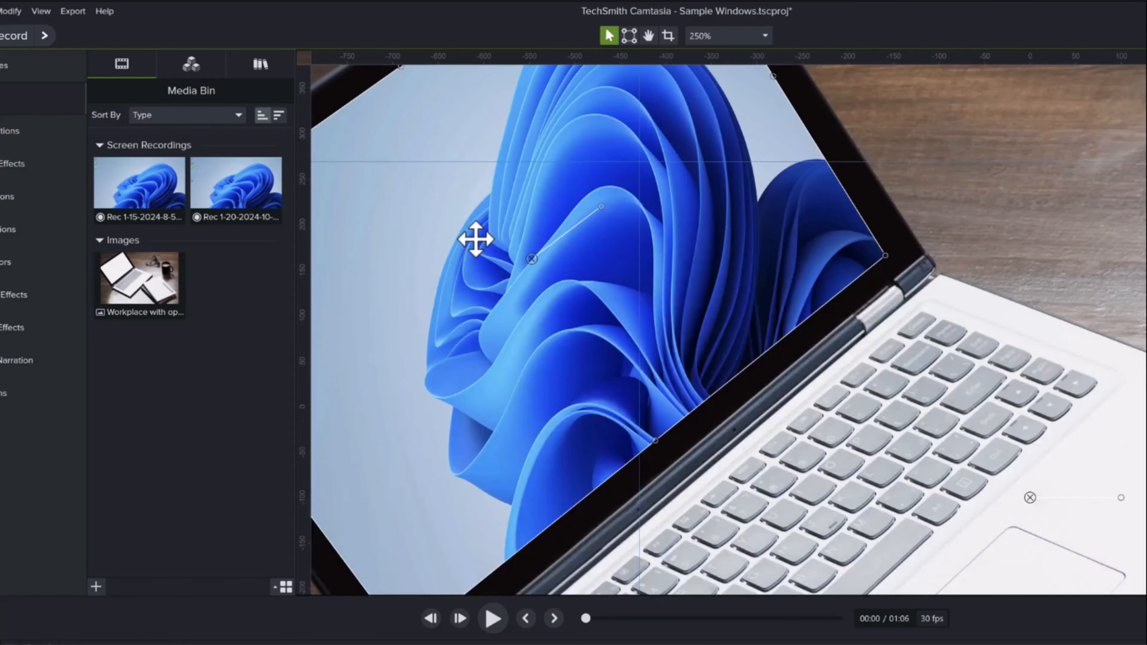
pyautogui.click(752, 38)
pyautogui.click(746, 68)
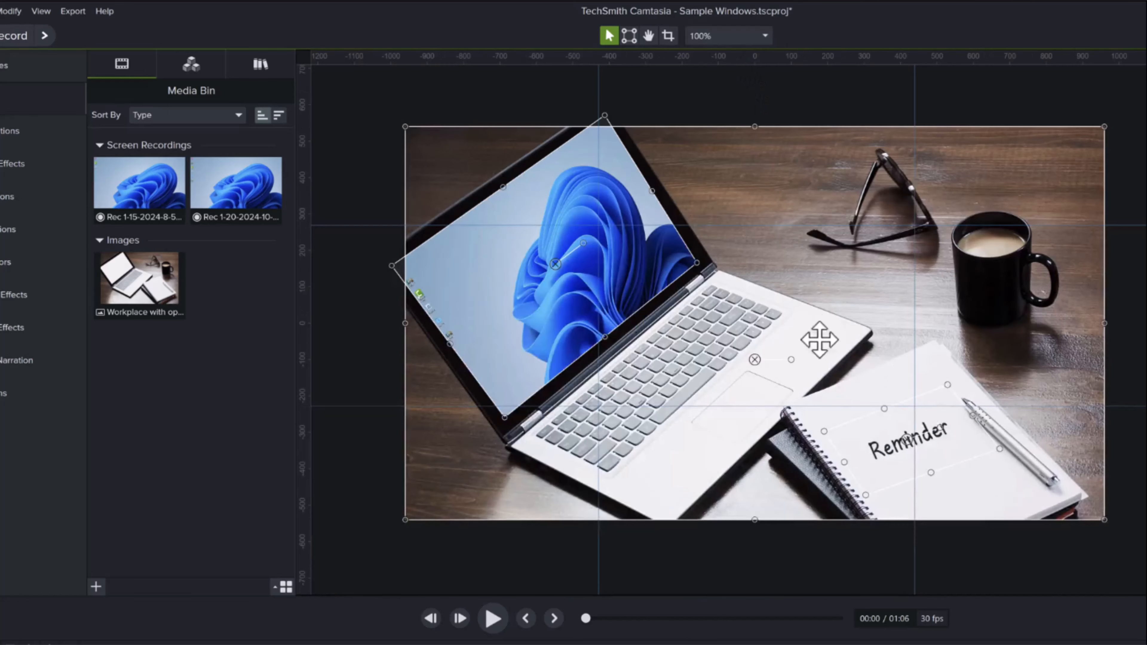
pyautogui.click(1136, 302)
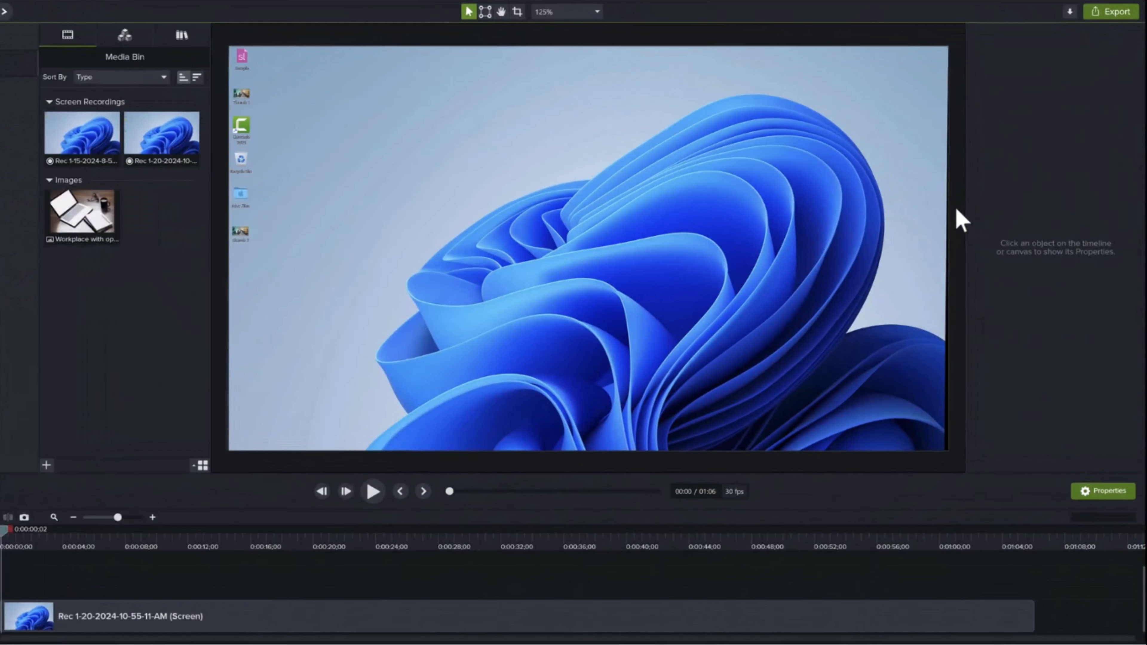
# Look through the canvas options and zoom choices for the project settings entry, and open the project settings
pyautogui.rightClick(969, 212)
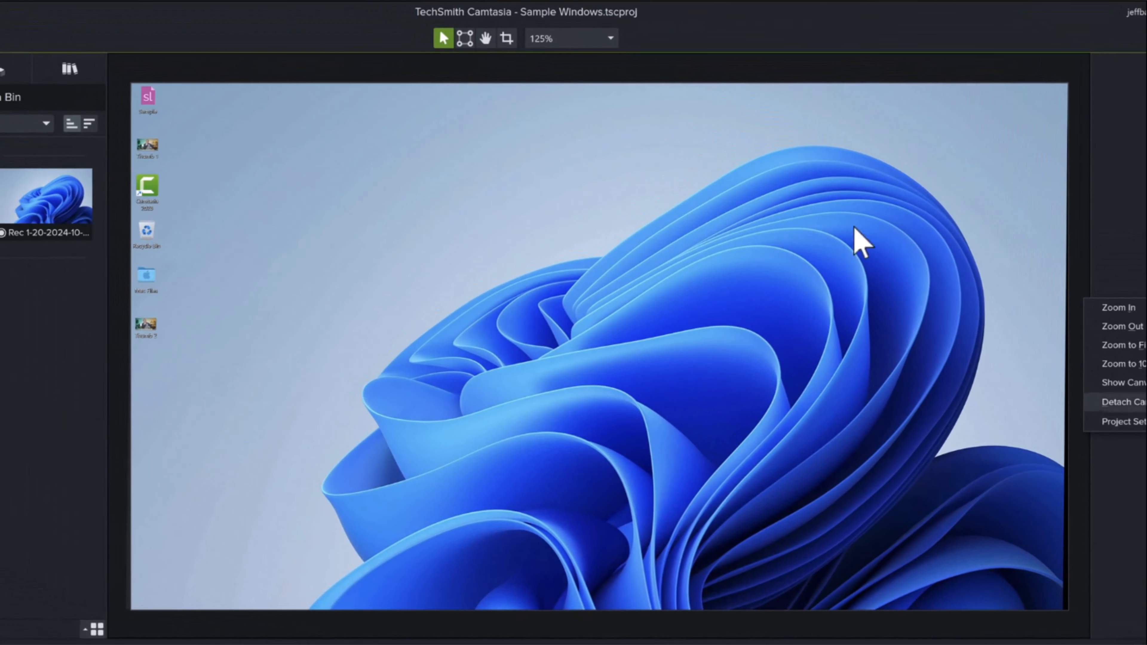
pyautogui.click(594, 39)
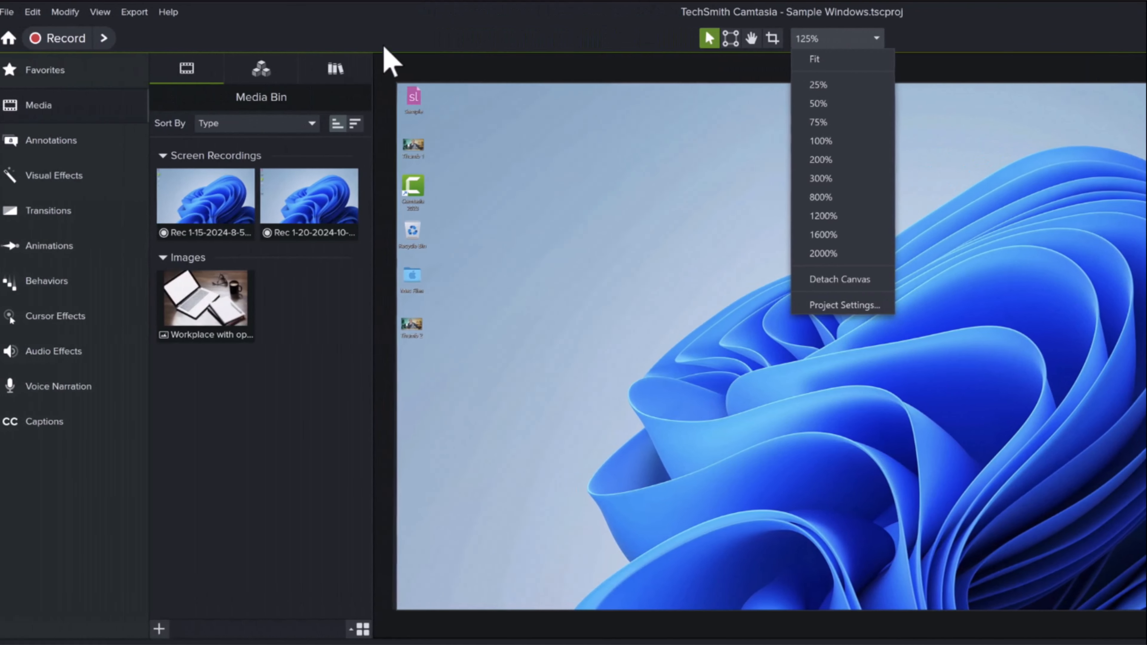
pyautogui.click(111, 40)
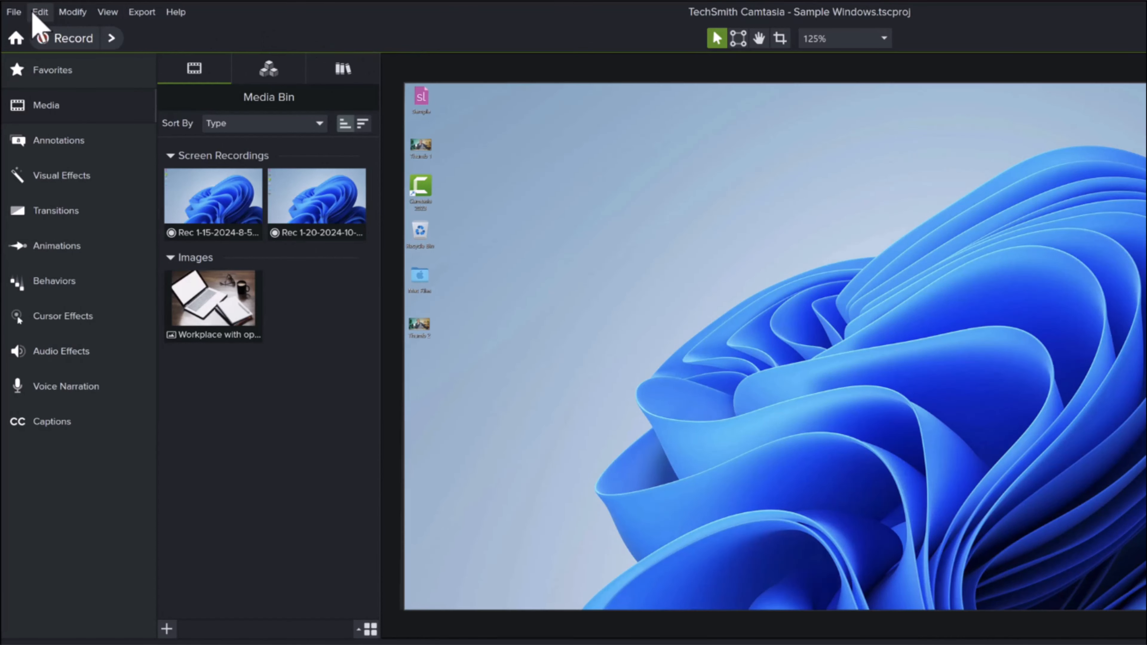
pyautogui.click(16, 13)
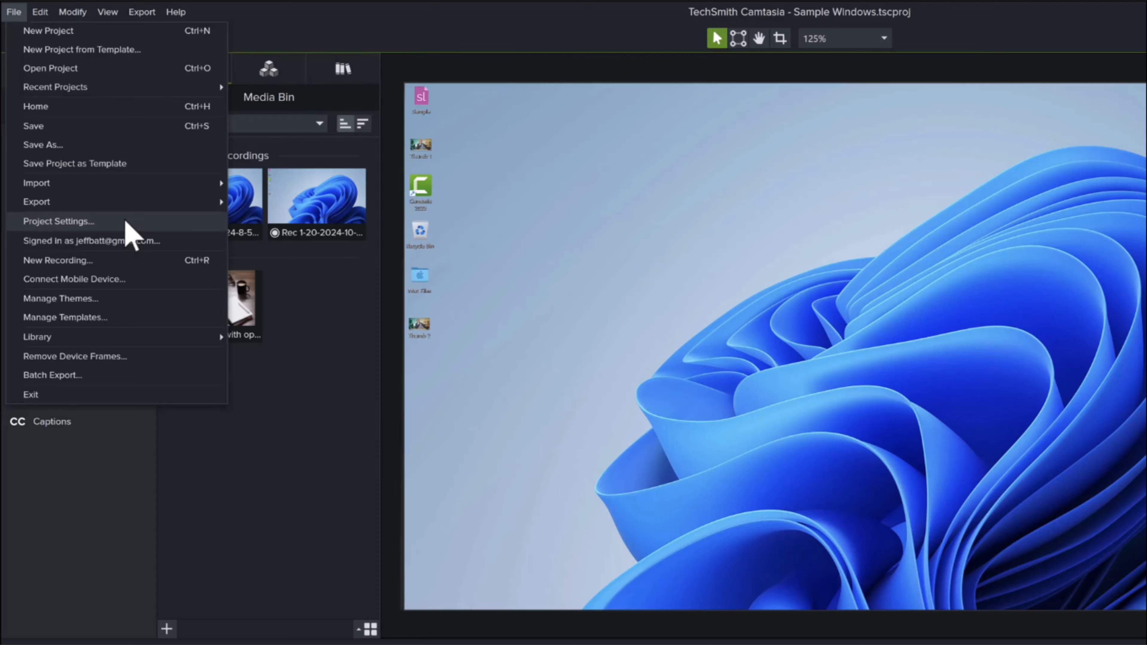
pyautogui.click(135, 222)
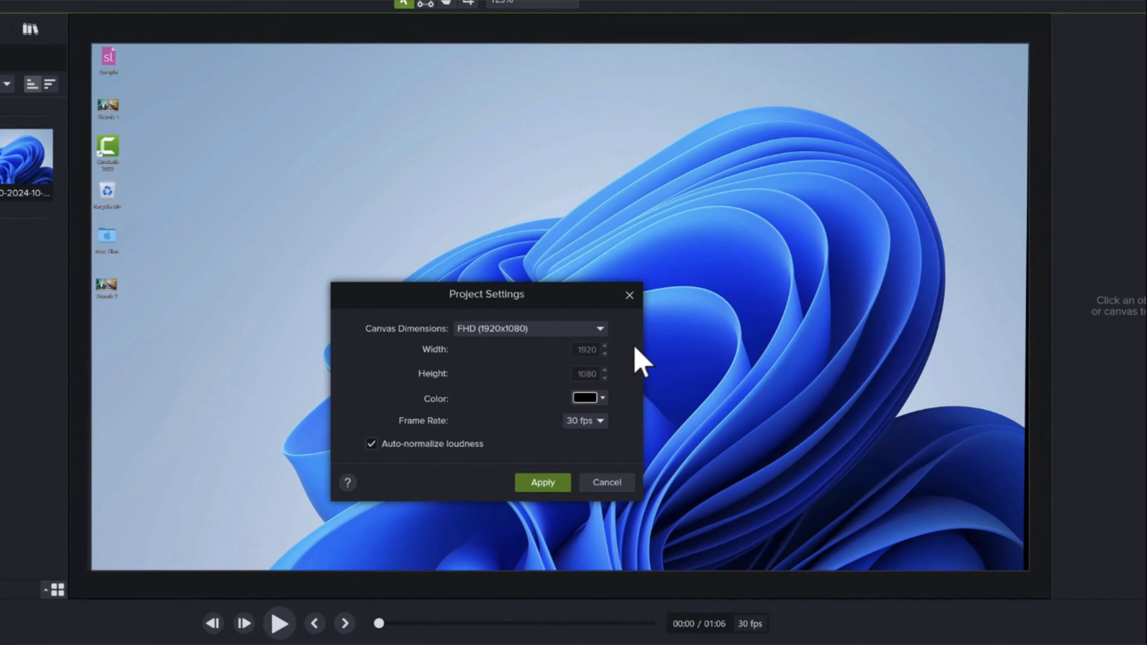
# Set the canvas dimensions to 4:5 Large (1080x1350), apply the change, and fit the canvas to the view
pyautogui.click(567, 330)
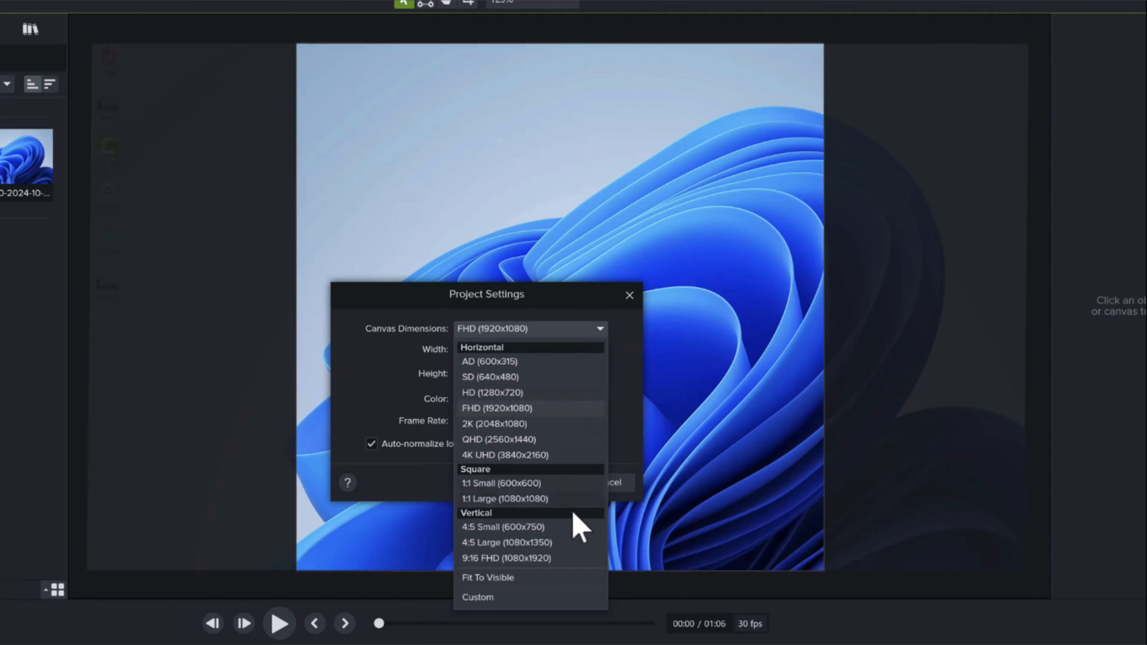
pyautogui.click(577, 544)
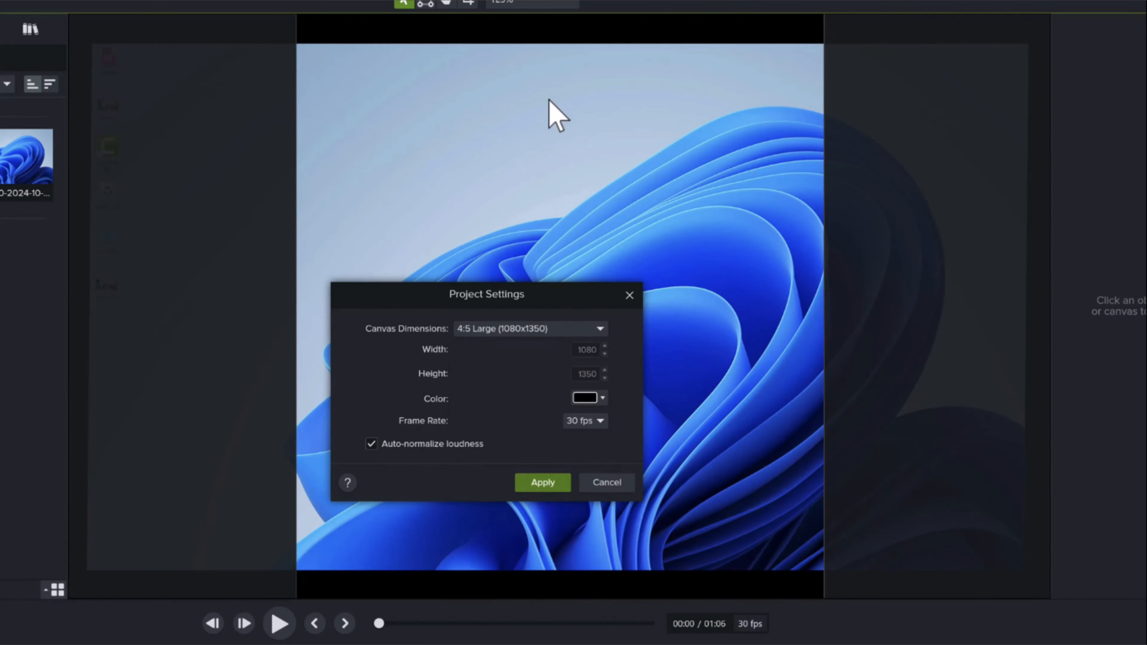
pyautogui.click(544, 484)
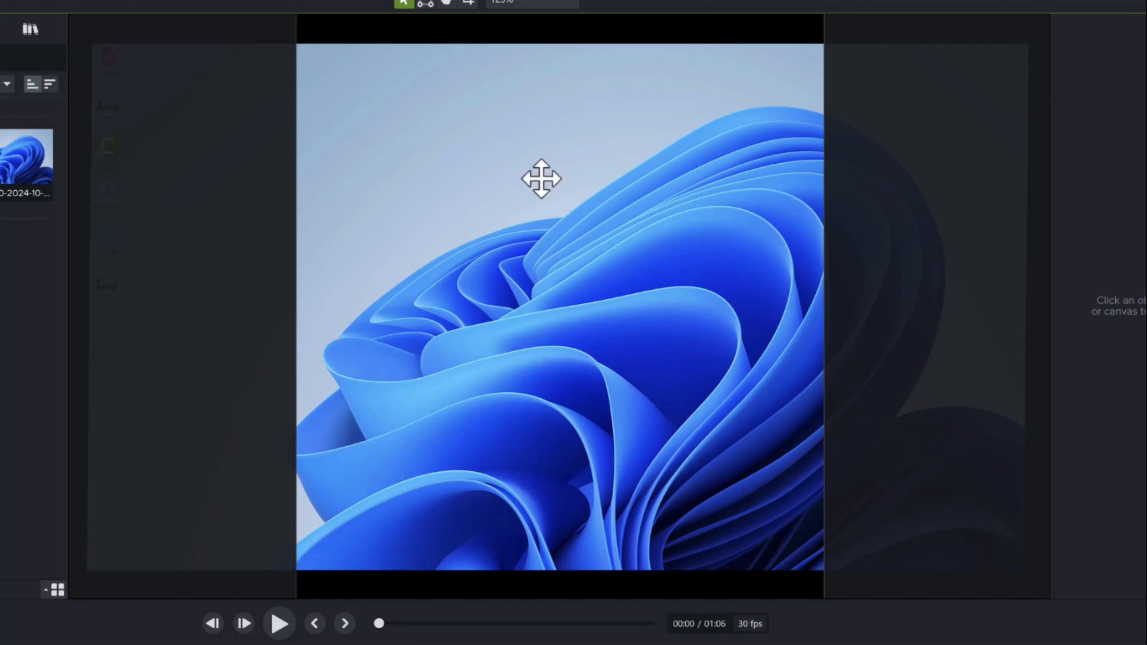
pyautogui.click(545, 3)
pyautogui.click(546, 21)
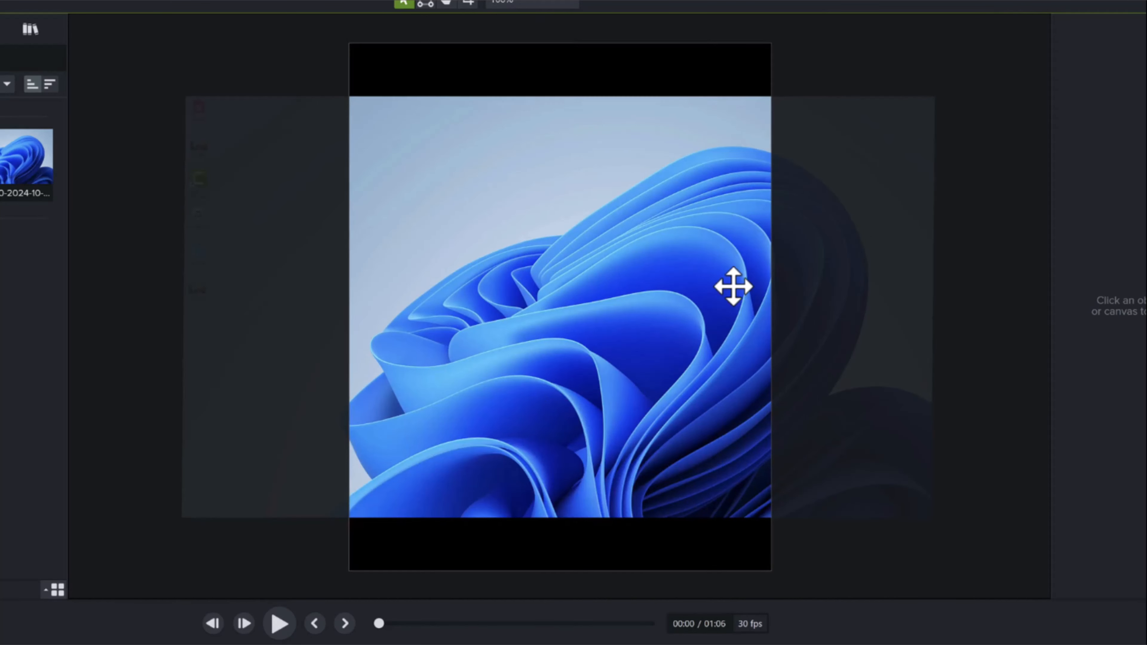
# Align the screen recording with the vertical canvas's upper edge, enlarge it to fill the canvas height, and deselect it
pyautogui.click(684, 256)
pyautogui.moveTo(684, 256); pyautogui.dragTo(653, 221)
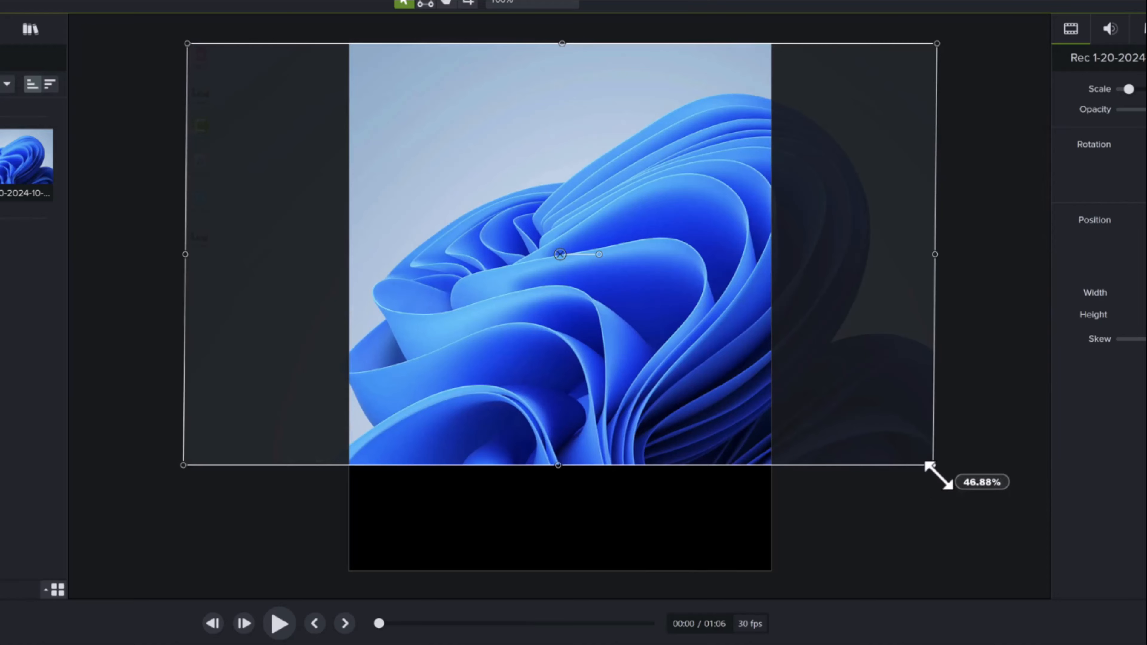
pyautogui.moveTo(937, 474); pyautogui.dragTo(872, 469)
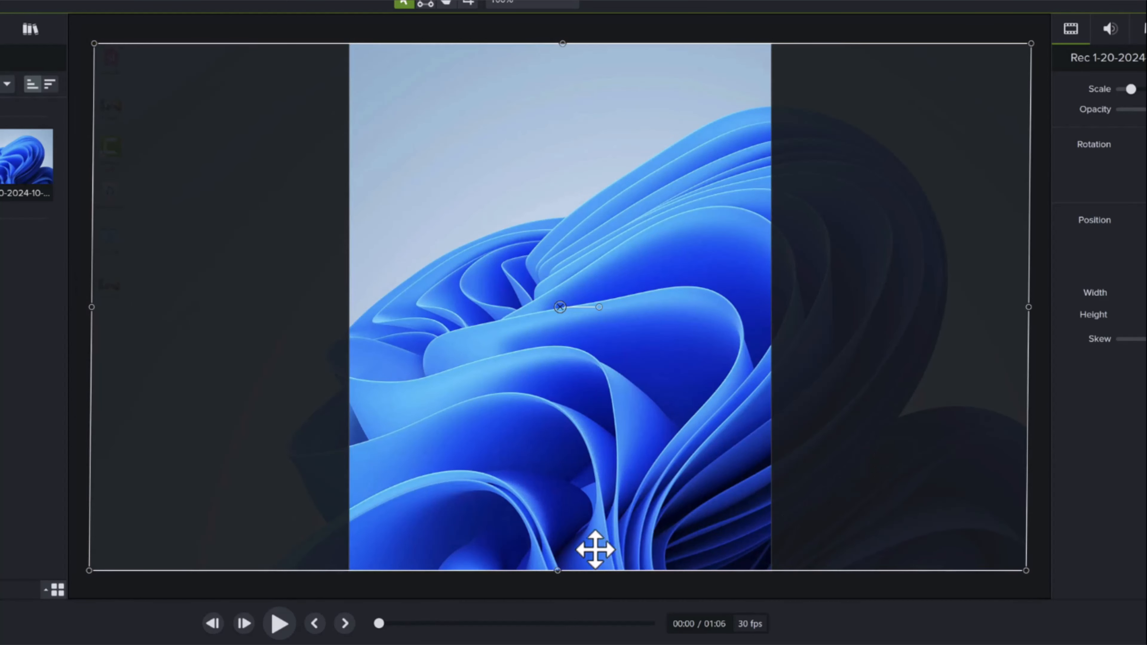
pyautogui.click(574, 585)
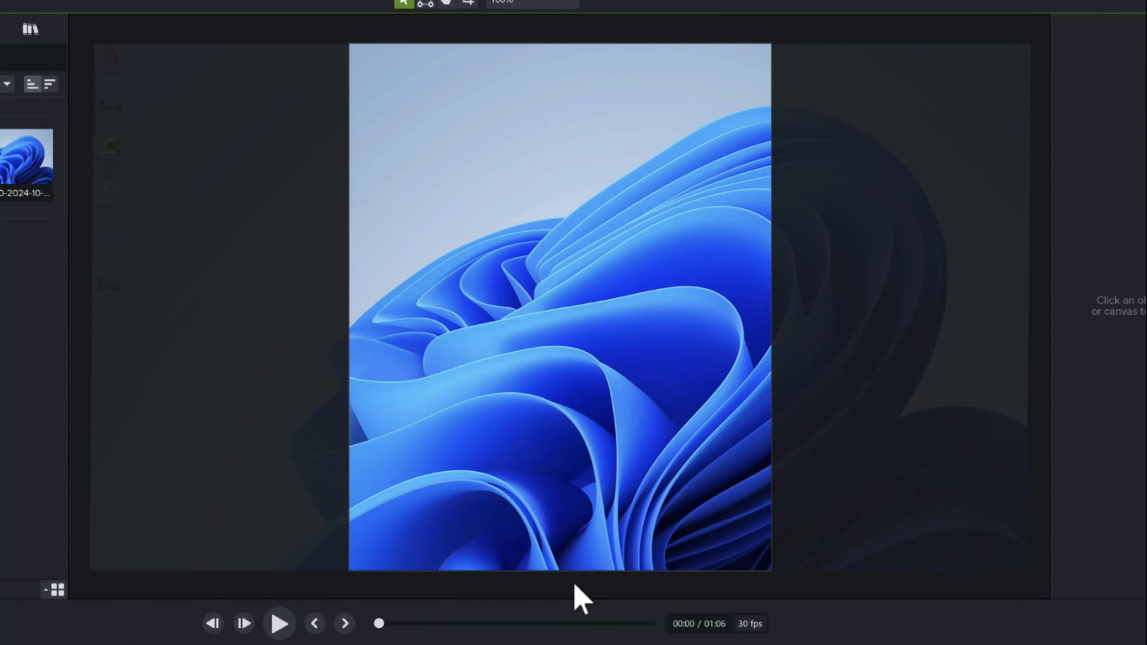
# Undo the recording's resize and move along with the 4:5 canvas dimension change
pyautogui.hotkey('ctrl', 'z')
pyautogui.hotkey('ctrl', 'z')
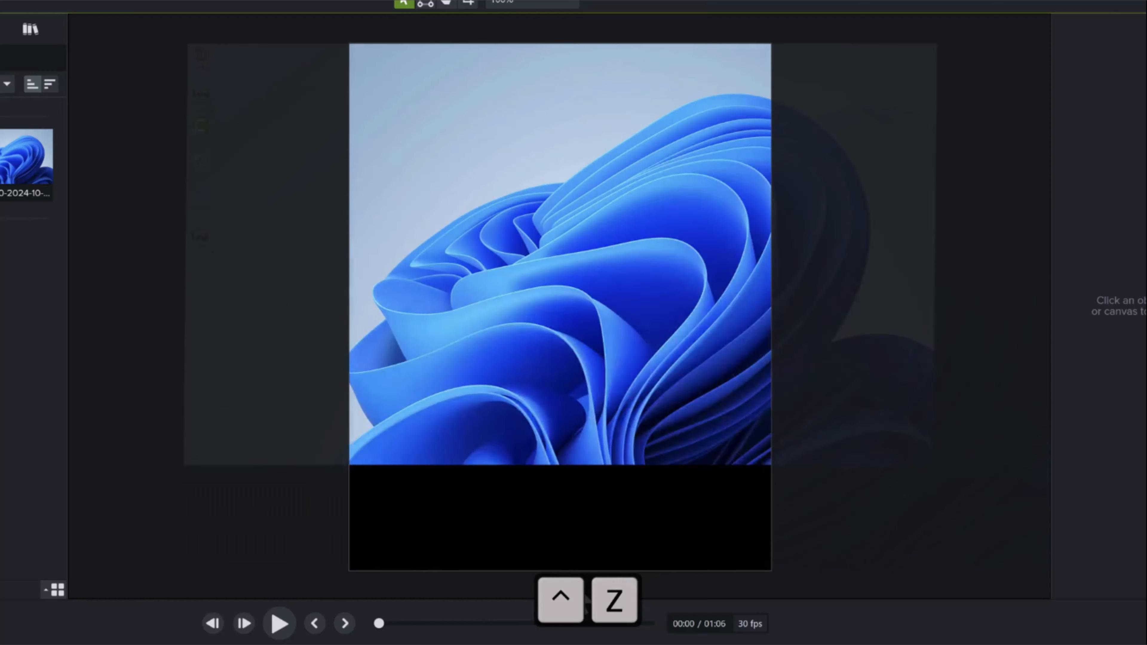
pyautogui.hotkey('ctrl', 'z')
pyautogui.hotkey('ctrl', 'z')
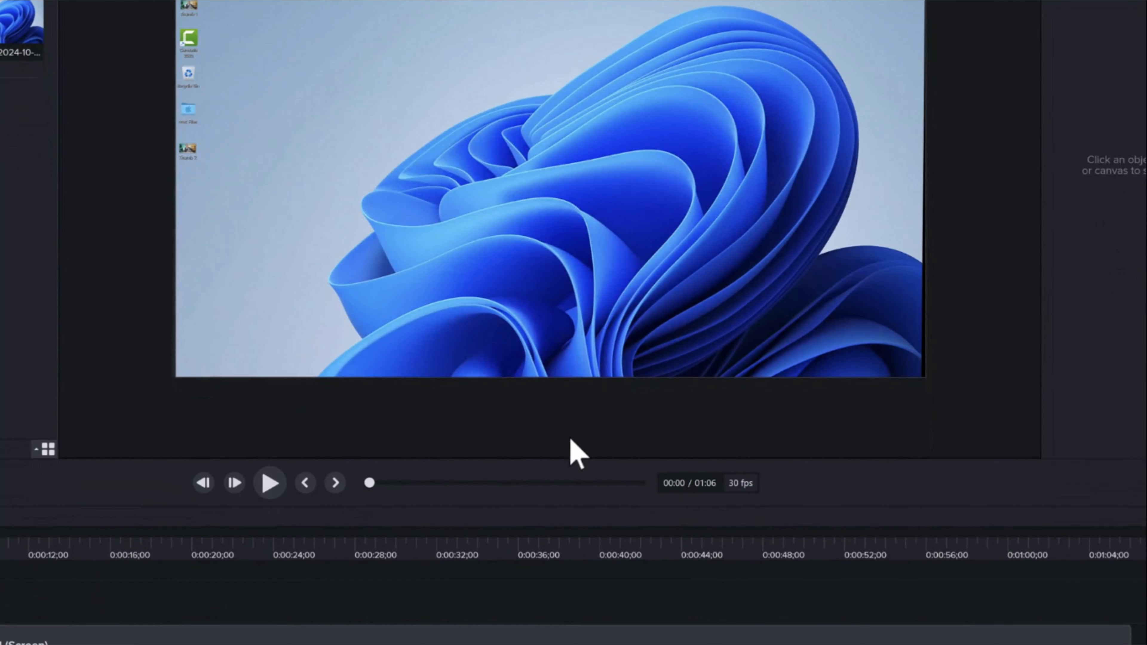
# Set the project's canvas color to red (#D10202), and check it by moving the recording aside and undoing that move
pyautogui.rightClick(580, 417)
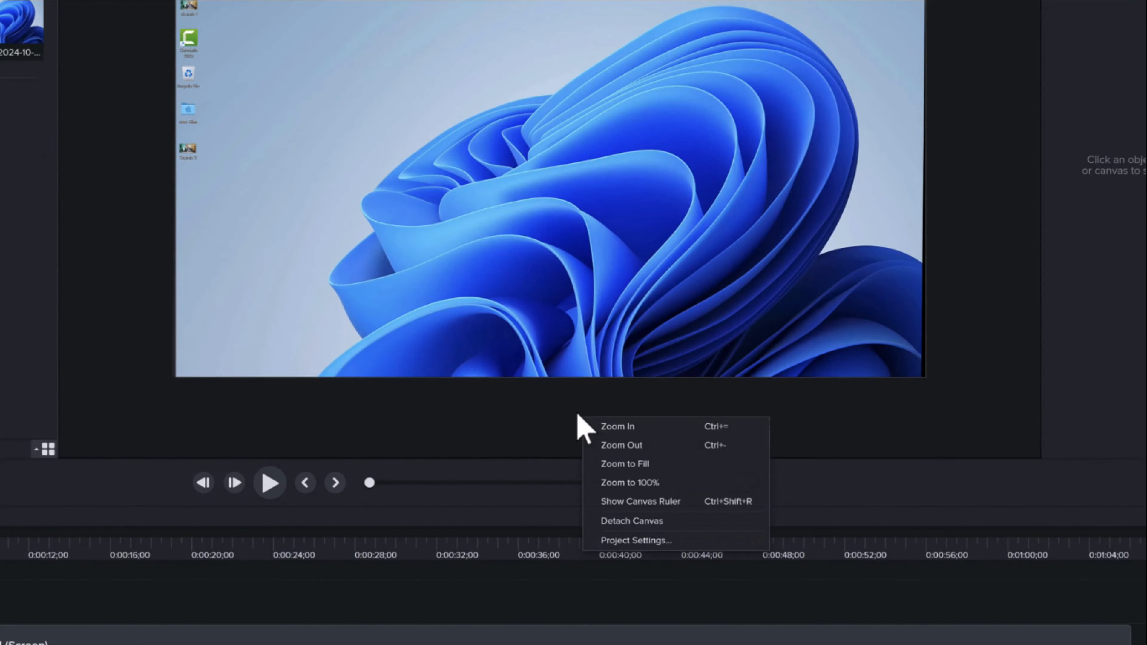
pyautogui.click(705, 546)
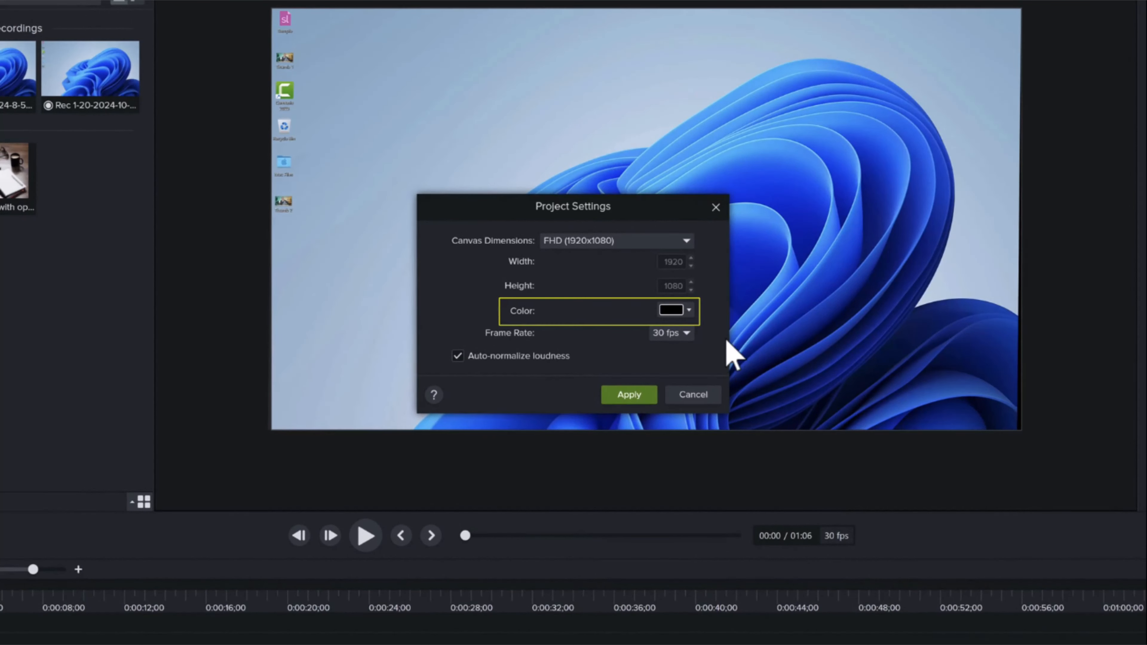
pyautogui.click(688, 312)
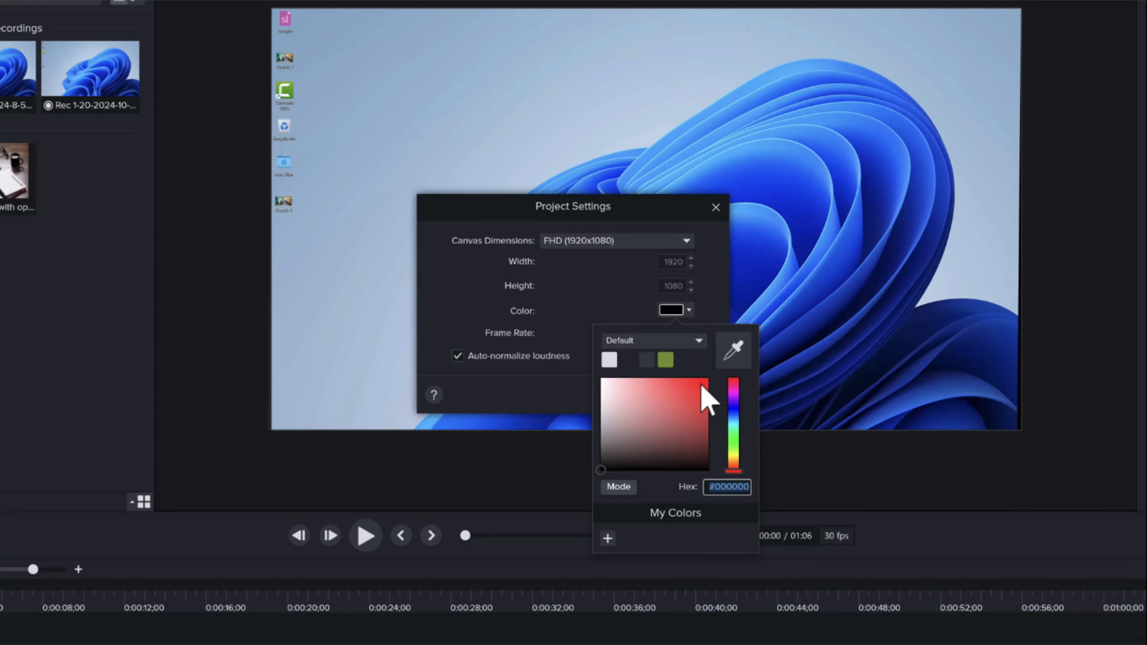
pyautogui.click(710, 397)
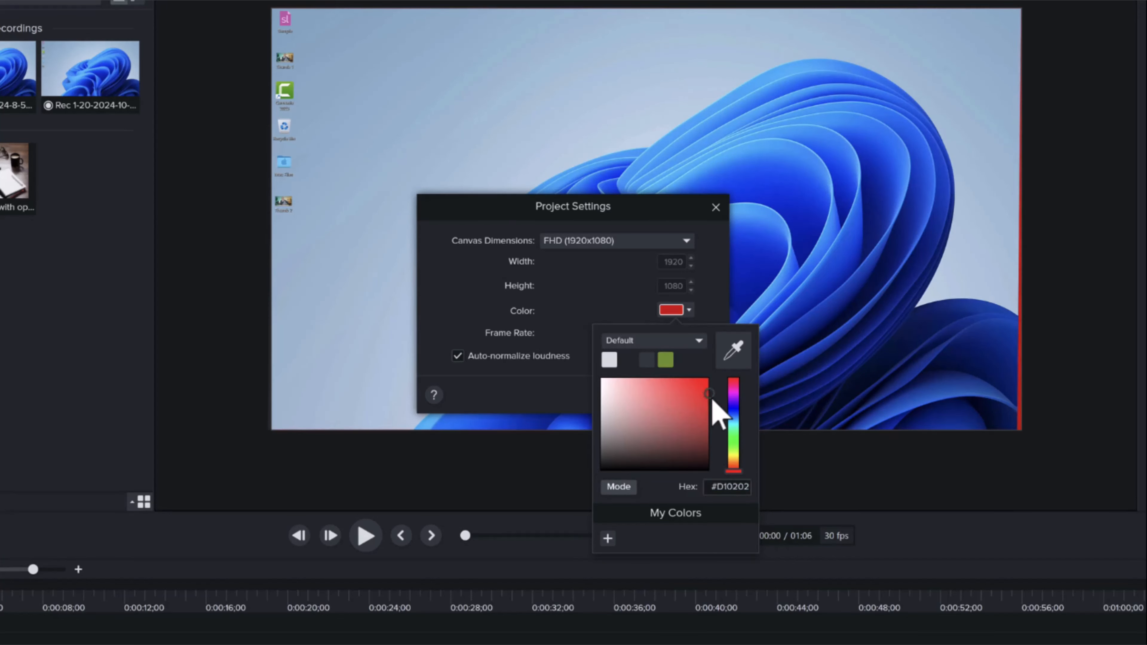
pyautogui.click(585, 409)
pyautogui.click(642, 402)
pyautogui.moveTo(641, 392); pyautogui.dragTo(860, 370)
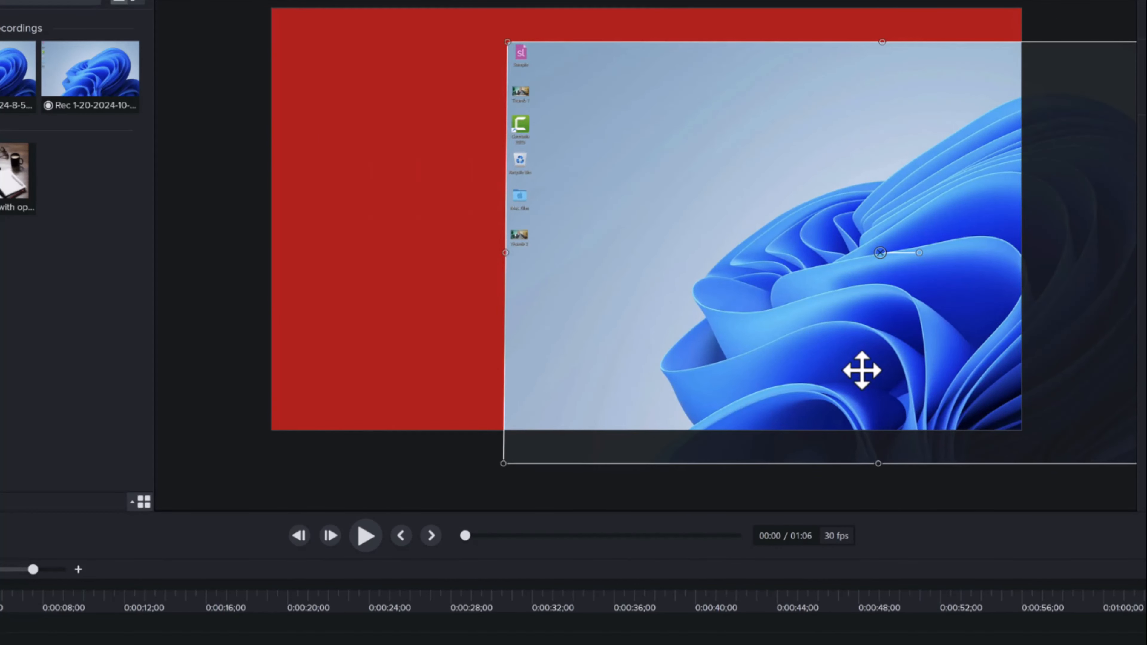
pyautogui.hotkey('ctrl', 'z')
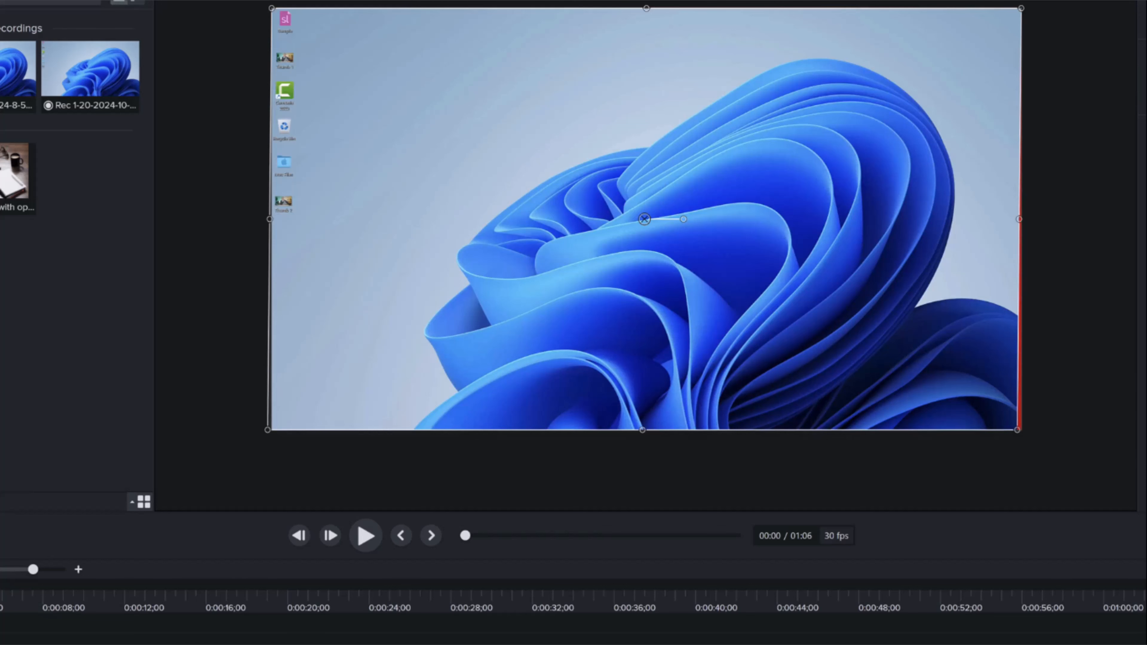
# Reopen the project settings and set the canvas color to black (#000000)
pyautogui.click(725, 463)
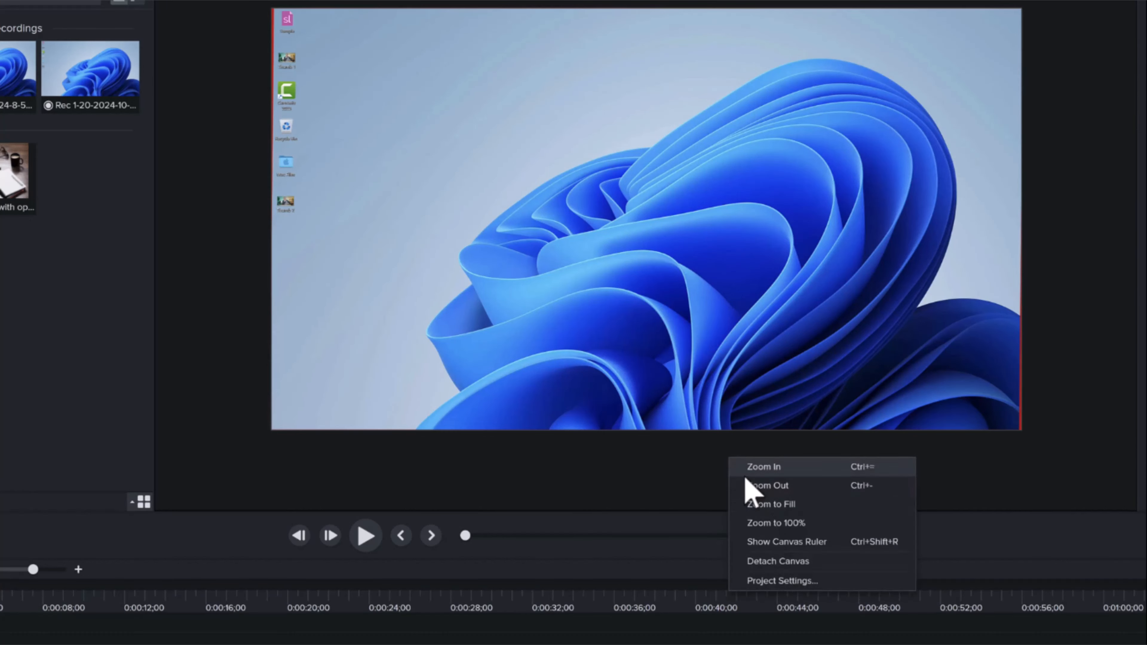
pyautogui.click(782, 581)
pyautogui.click(688, 309)
pyautogui.click(631, 450)
pyautogui.moveTo(586, 479); pyautogui.dragTo(574, 487)
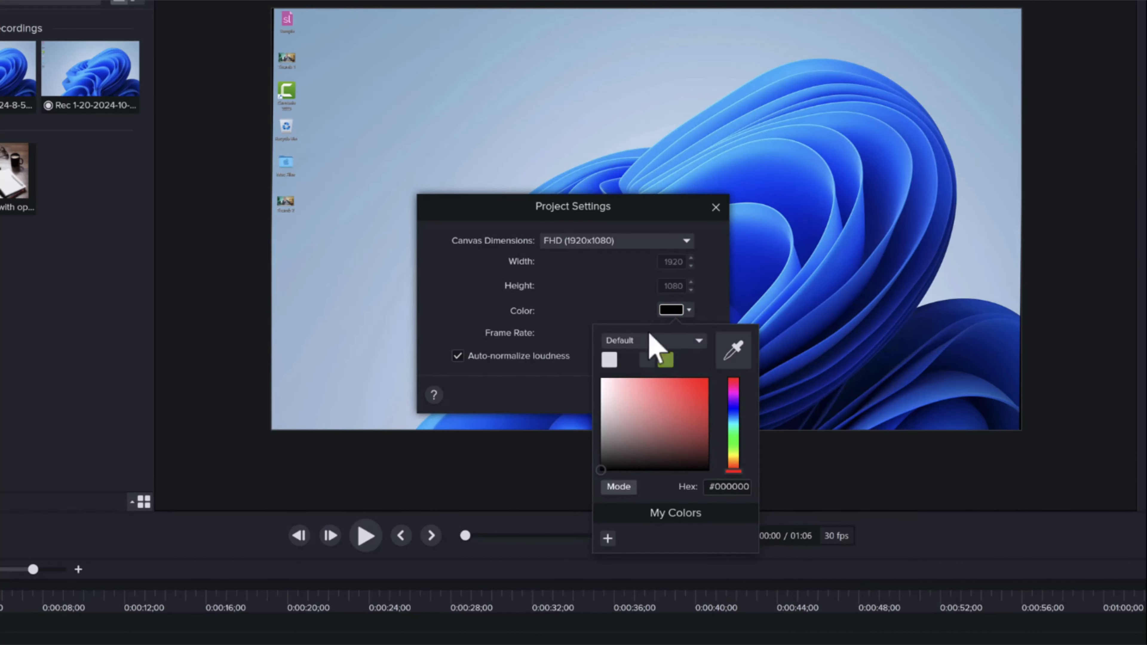
pyautogui.click(708, 253)
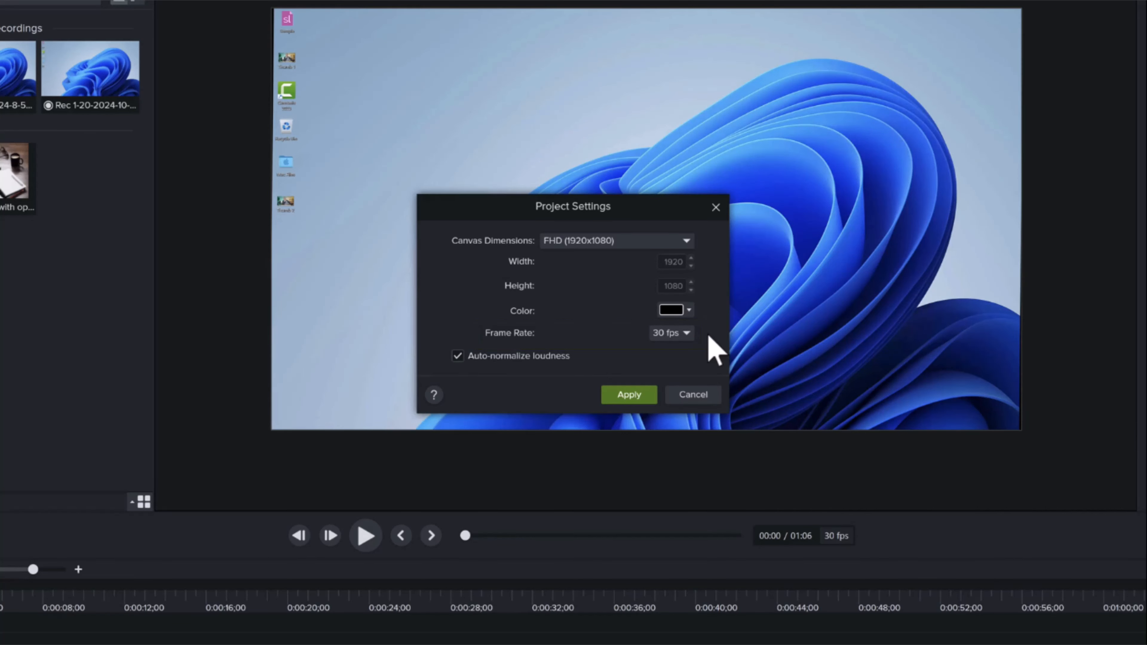
# Review the available frame rates and the Auto-normalize loudness option in the project settings
pyautogui.click(688, 337)
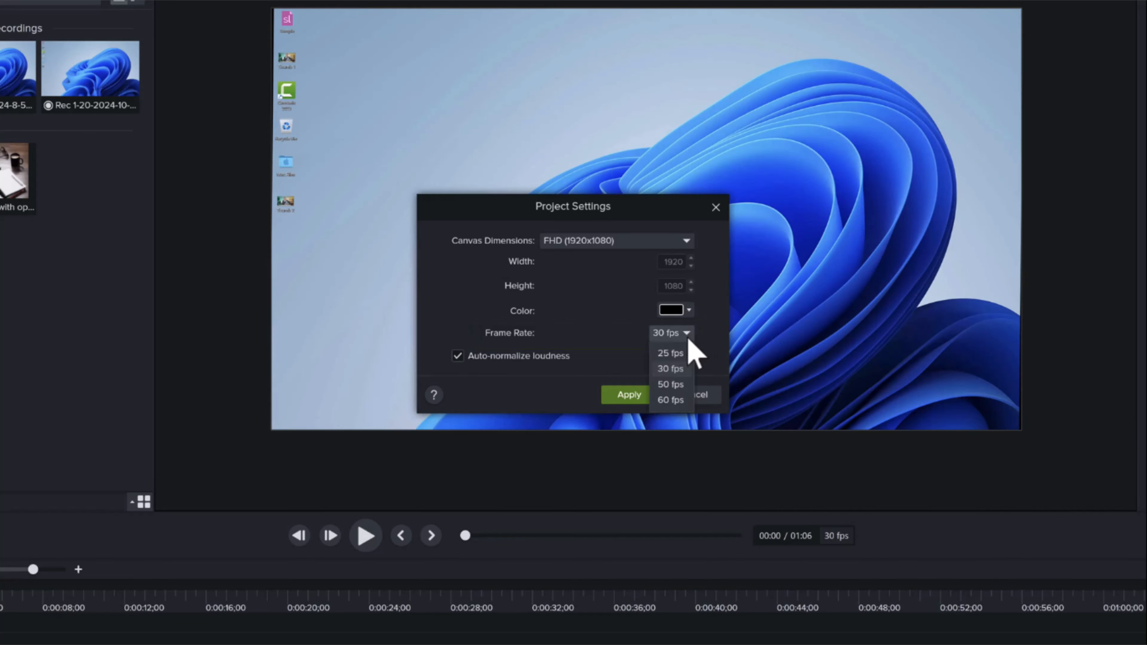
pyautogui.click(714, 330)
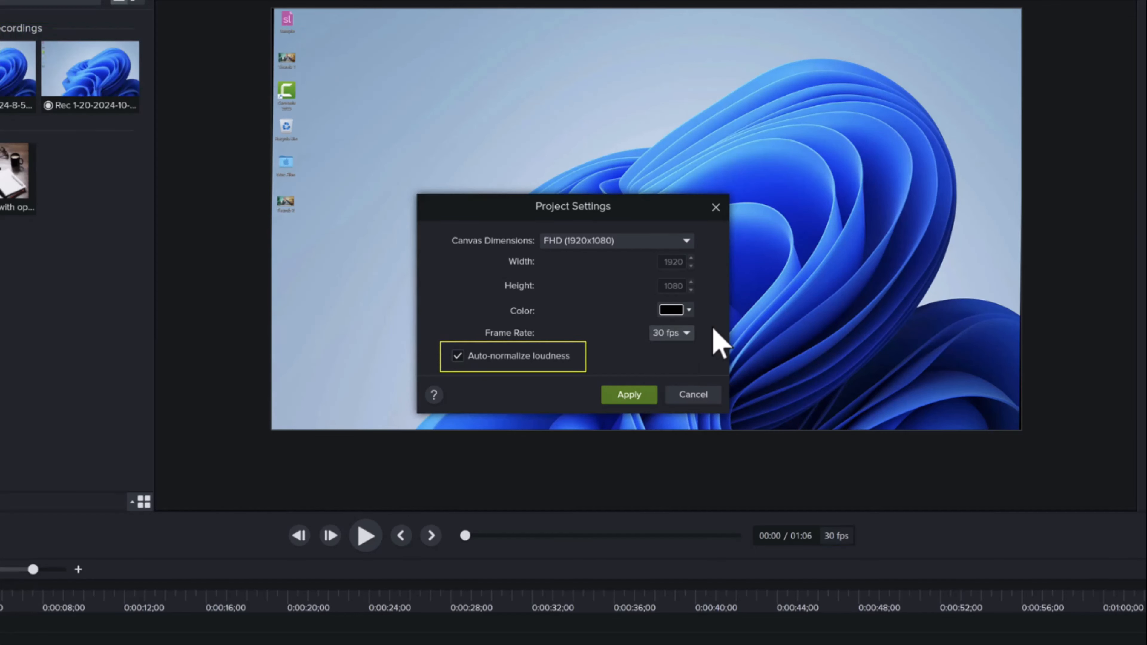
pyautogui.click(495, 358)
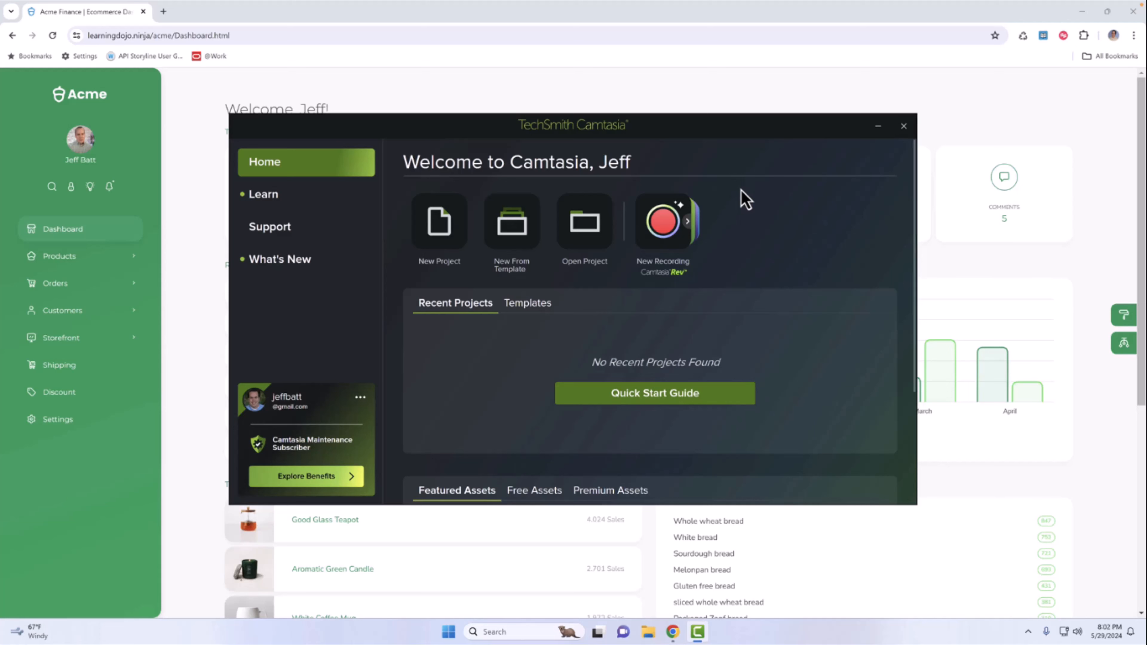
# Set up a new recording of Screen 1 with the High Definition Audio Device microphone turned on, and start recording
pyautogui.click(668, 244)
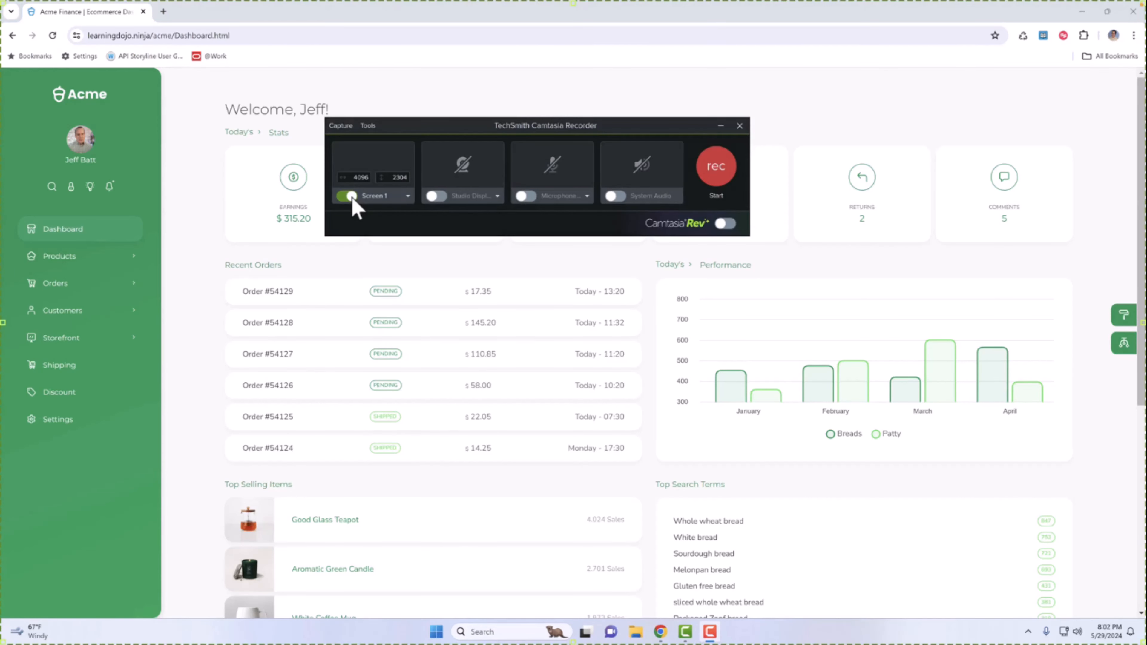
pyautogui.click(528, 196)
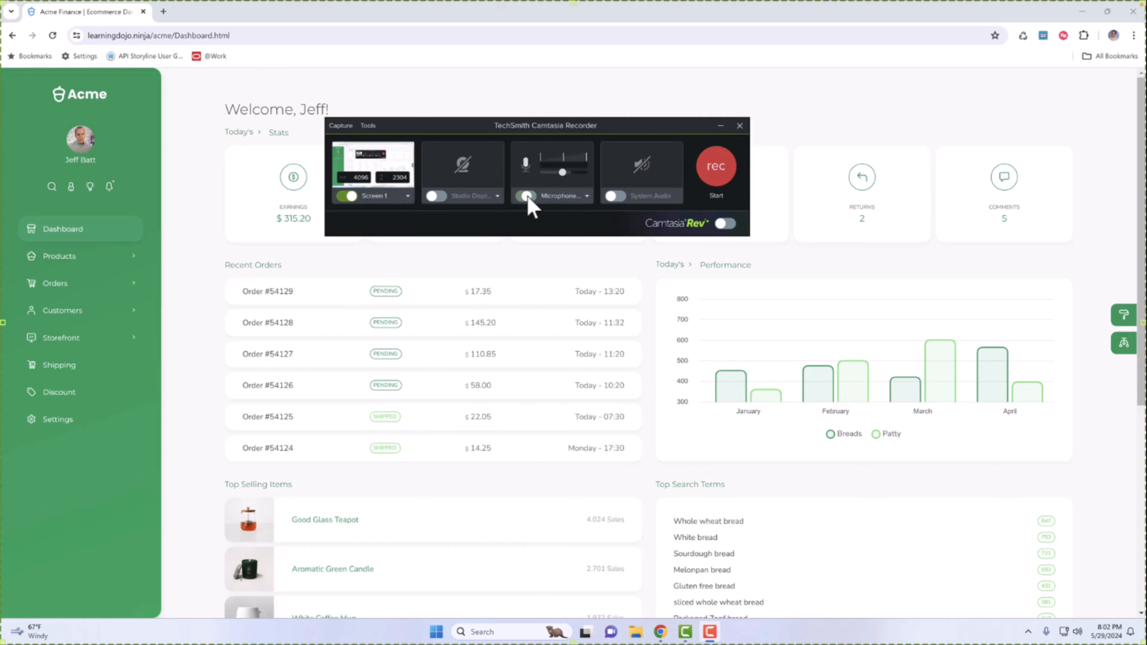
pyautogui.click(562, 195)
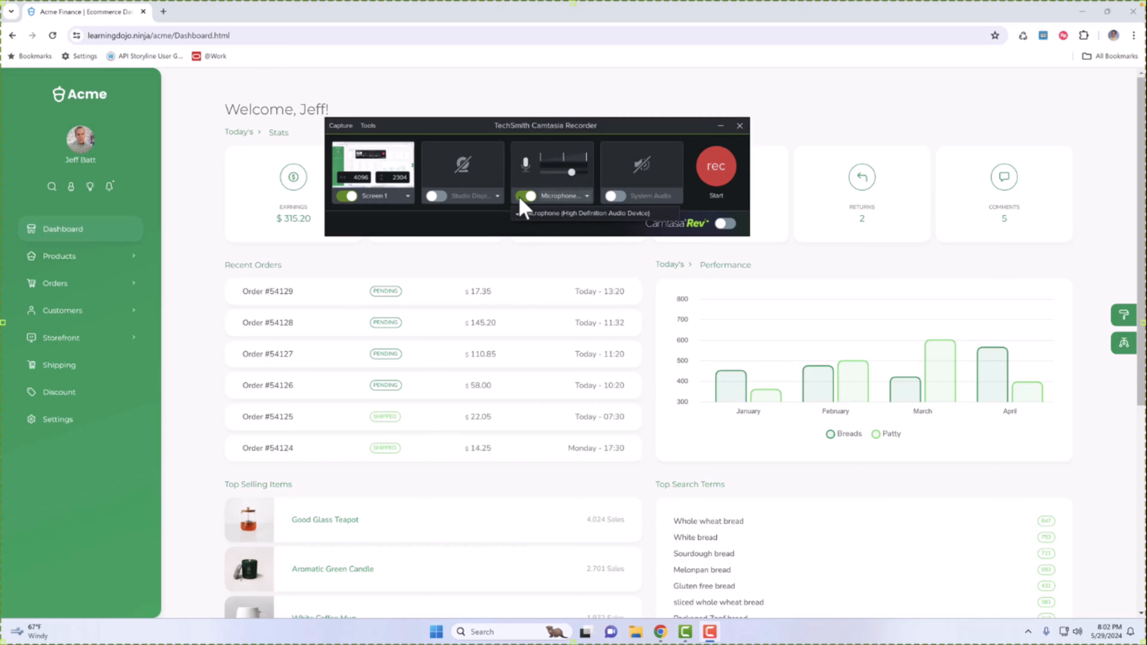
pyautogui.click(526, 212)
pyautogui.click(714, 177)
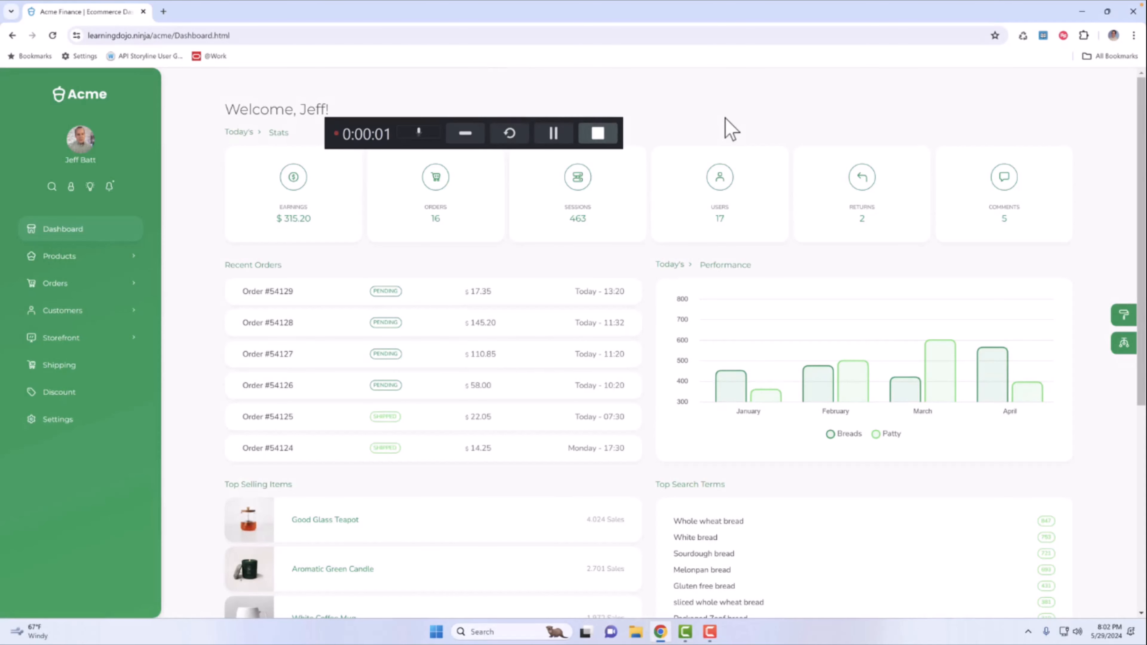
# Open Wooden Animal Toys from the Acme product list, append filler text to its Details, and stop the recording
pyautogui.click(109, 256)
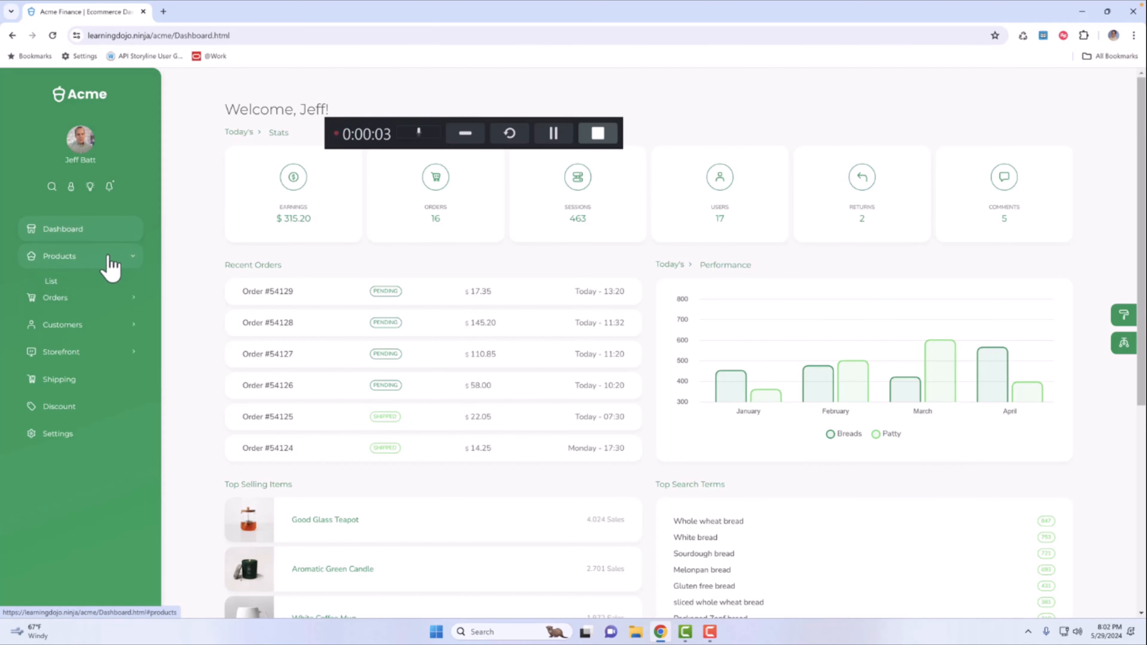
pyautogui.click(83, 282)
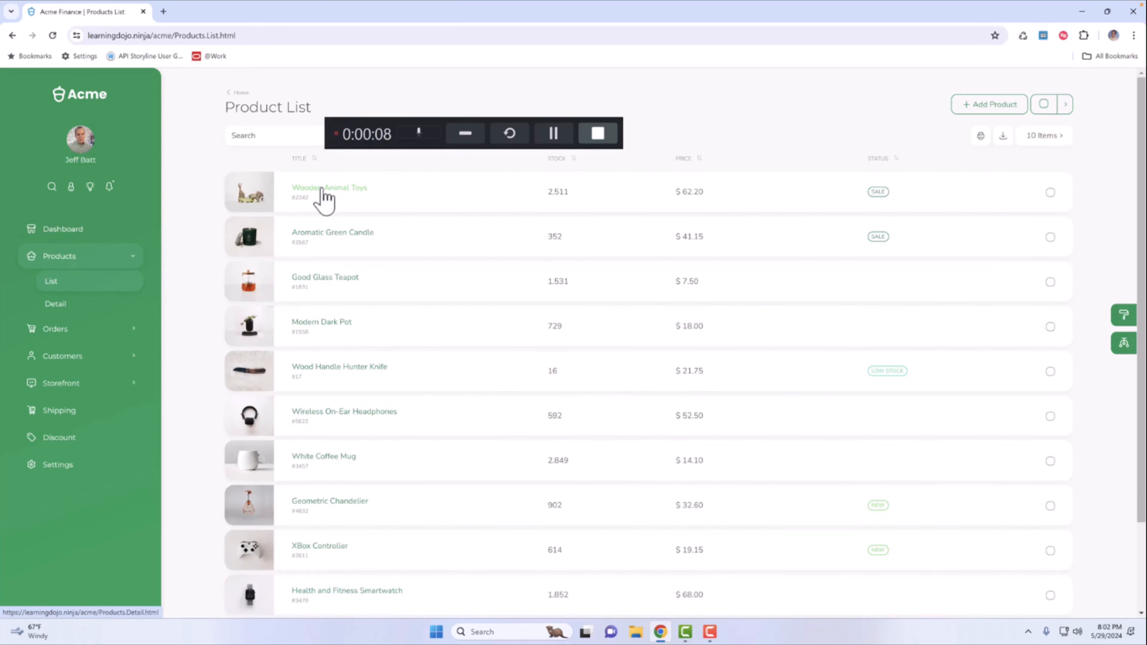
pyautogui.click(322, 188)
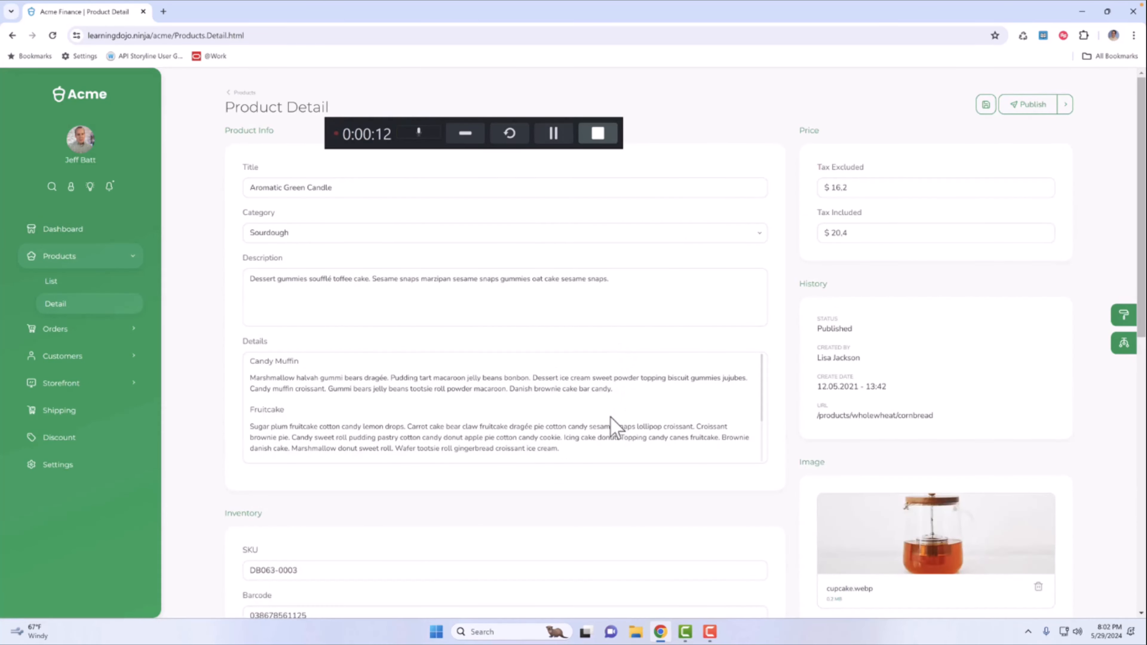
pyautogui.click(586, 449)
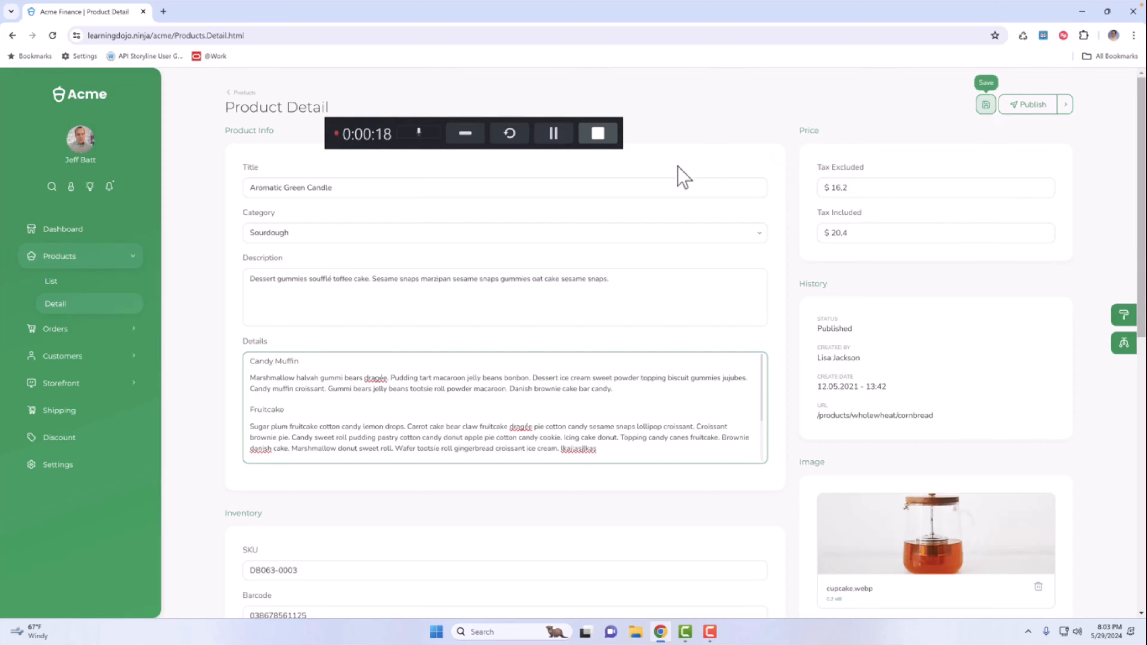
pyautogui.click(598, 133)
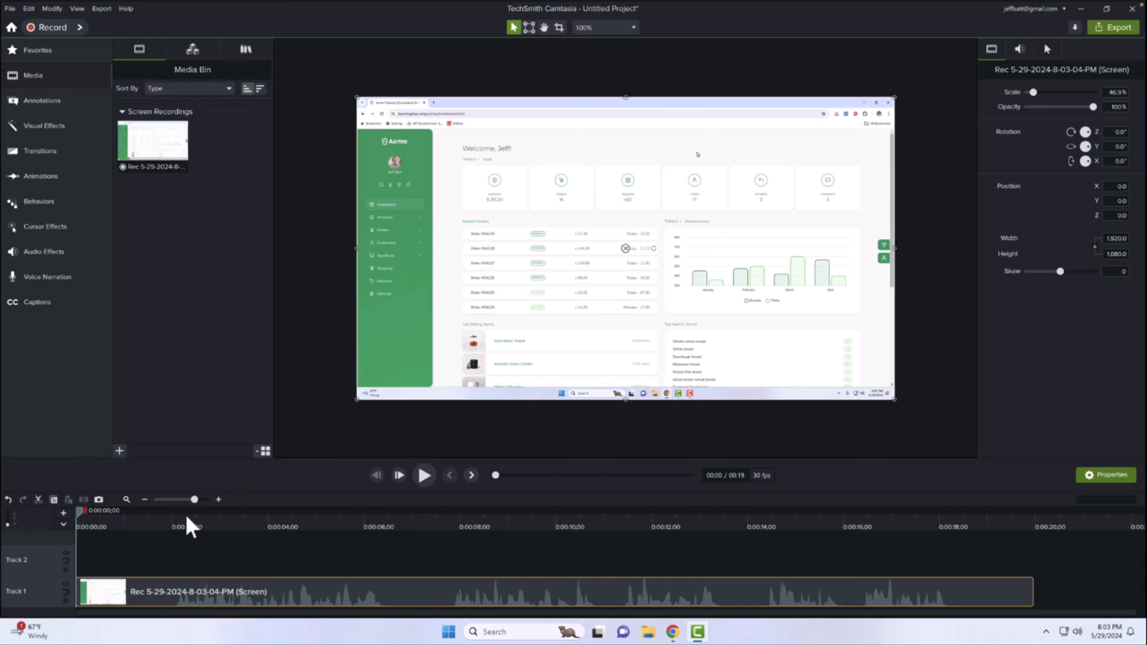
# Cut the opening and ending sections off the screen recording on Track 1, realign it to the timeline start, and scale it down to 44.2%
pyautogui.moveTo(149, 527); pyautogui.dragTo(76, 519)
pyautogui.press('Delete')
pyautogui.moveTo(193, 592); pyautogui.dragTo(109, 592)
pyautogui.moveTo(864, 525); pyautogui.dragTo(958, 524)
pyautogui.press('Delete')
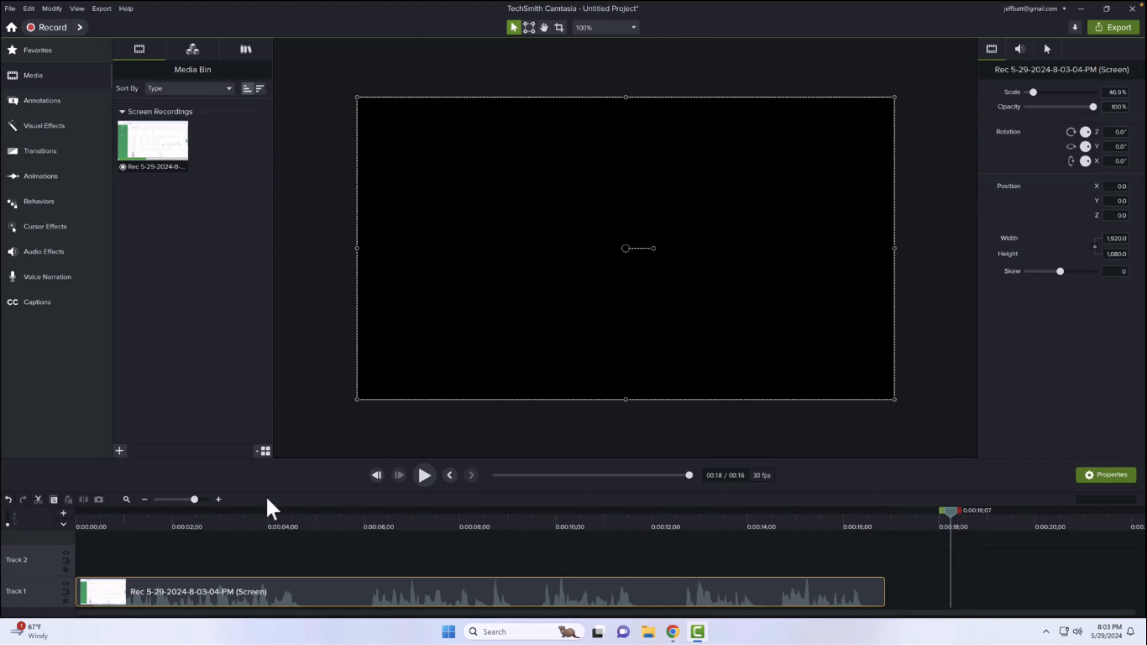
pyautogui.click(211, 528)
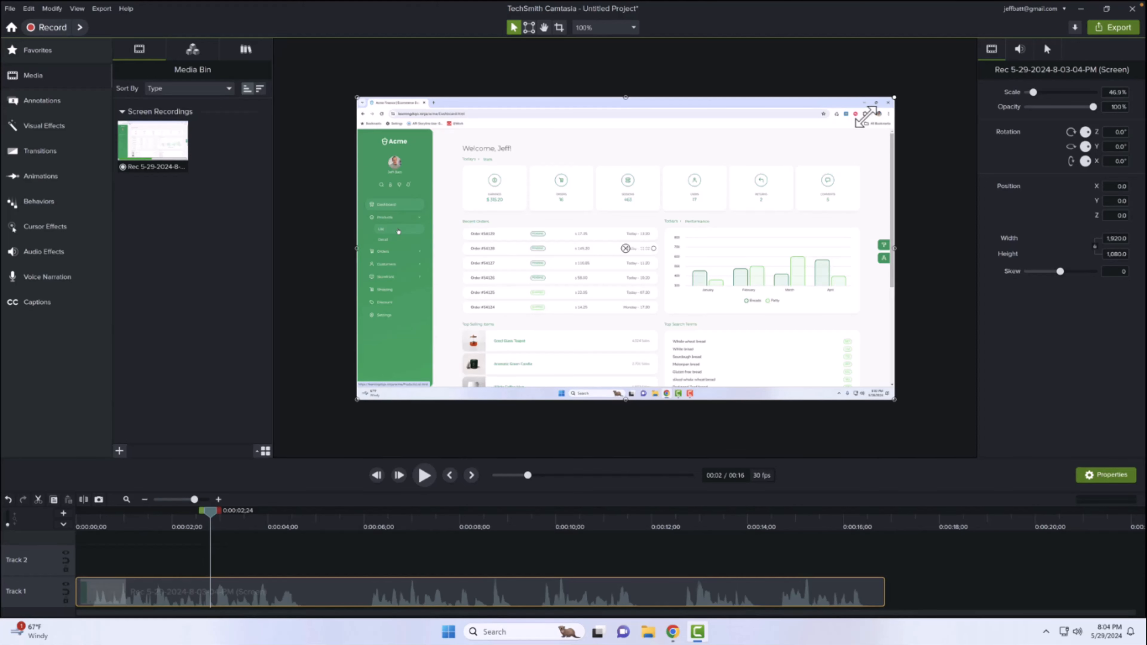
pyautogui.moveTo(895, 98); pyautogui.dragTo(866, 118)
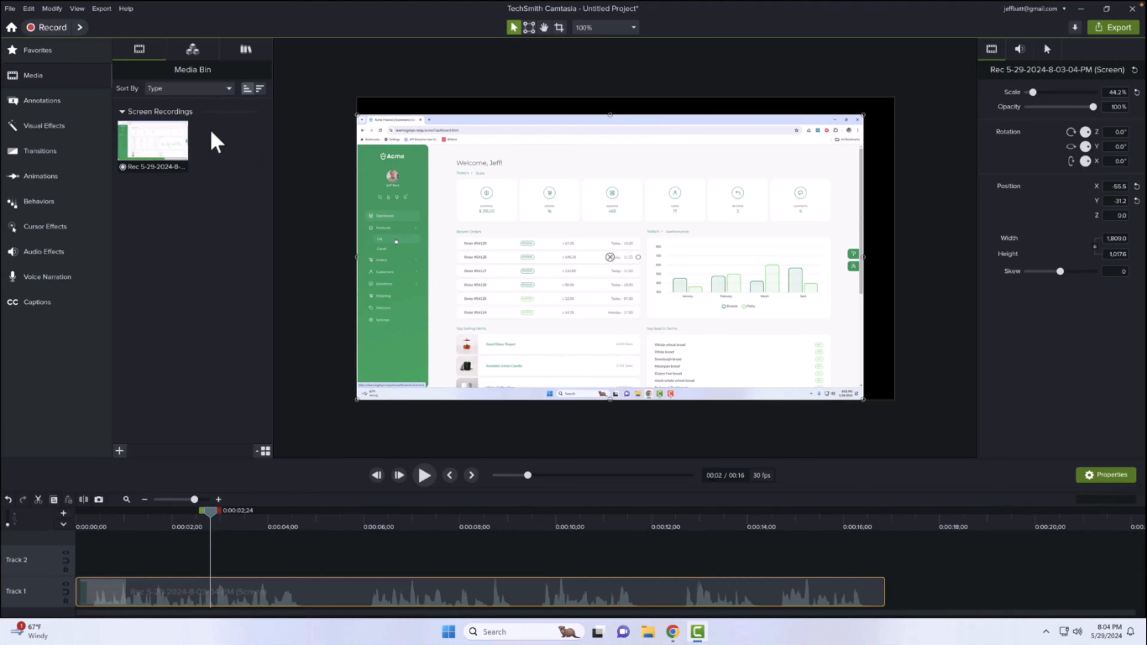
# Search the Camtasia Assets for "Computer on desk" and place the video of a blond woman at a green-screen computer on Track 1 beneath the recording
pyautogui.click(207, 50)
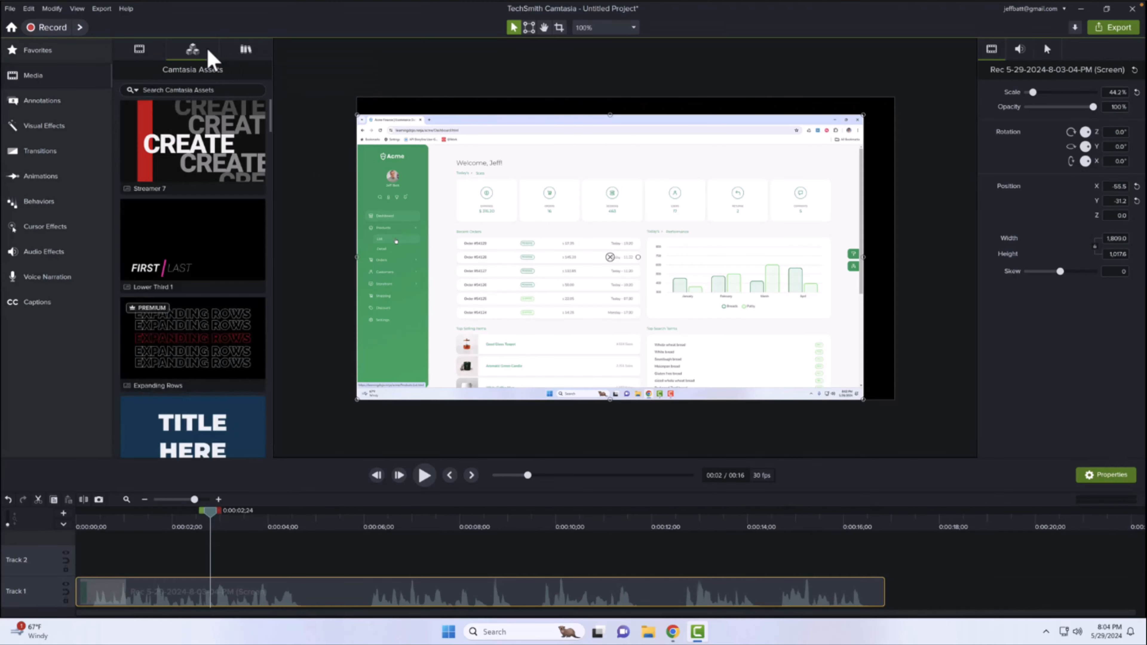
pyautogui.click(216, 90)
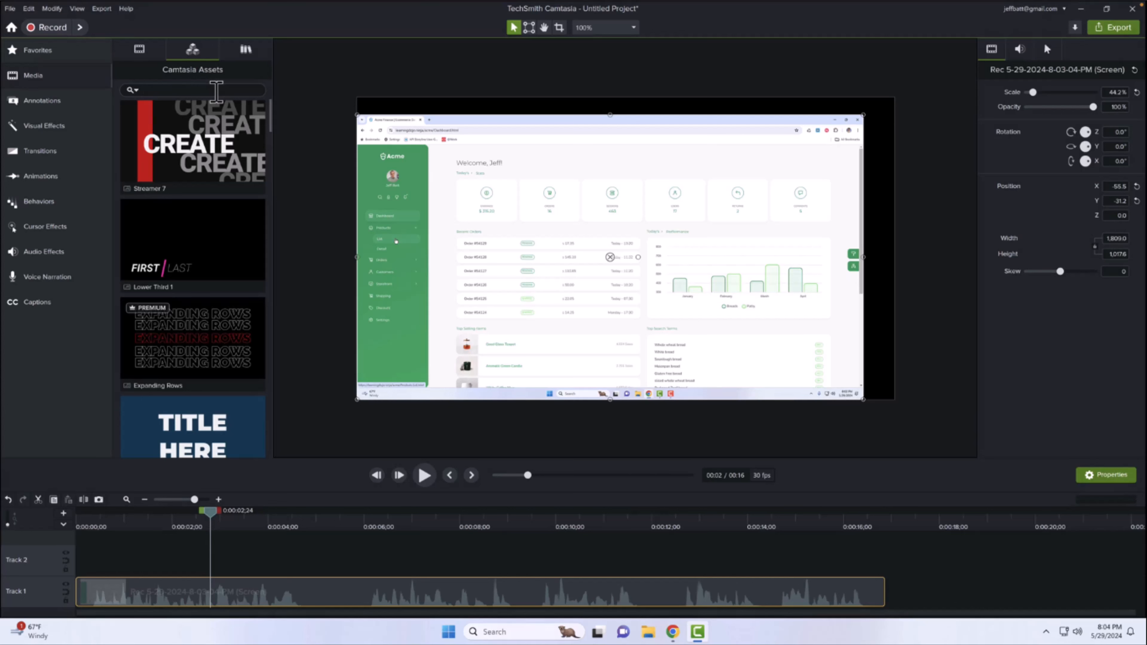
pyautogui.write('Comput')
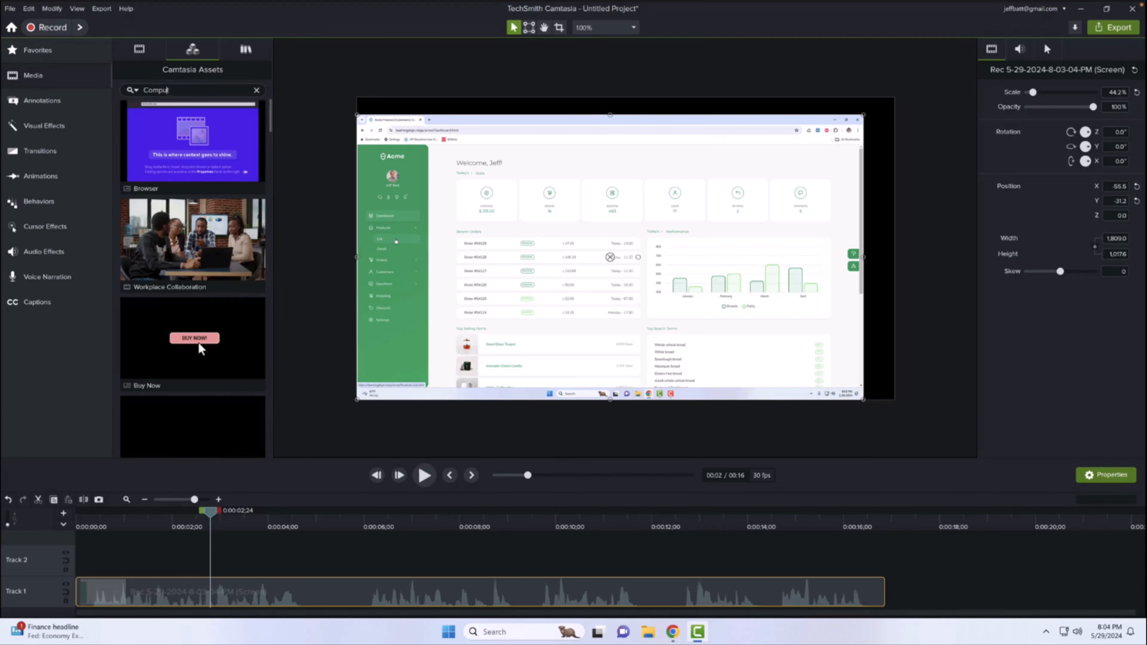
pyautogui.write('er on desk')
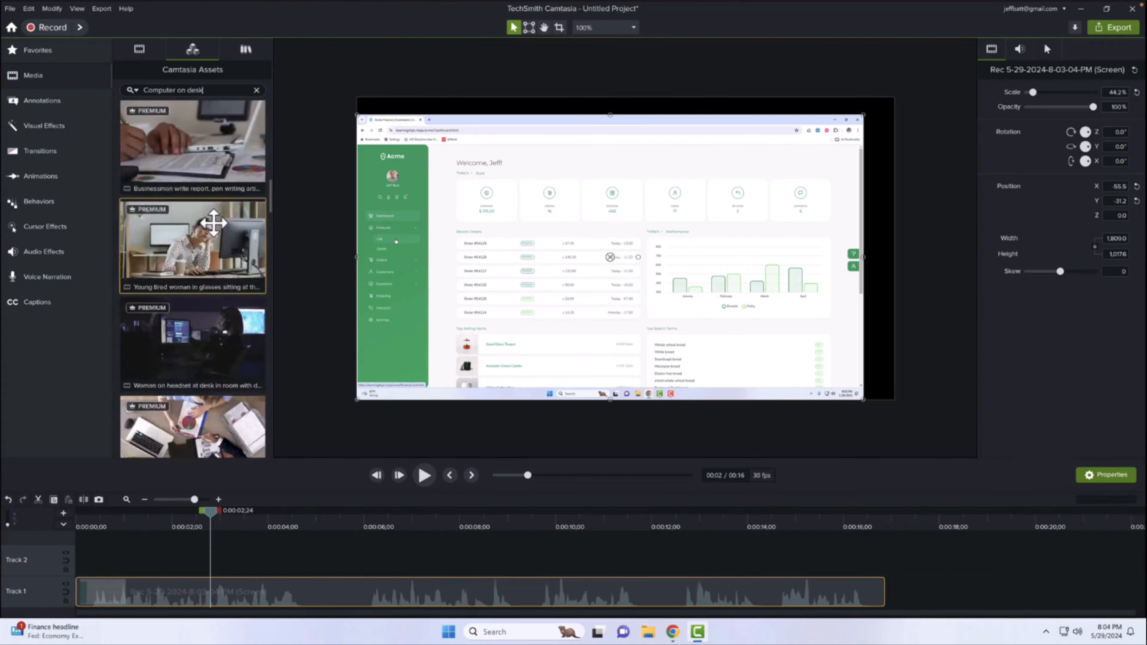
pyautogui.scroll(-3, 212, 223)
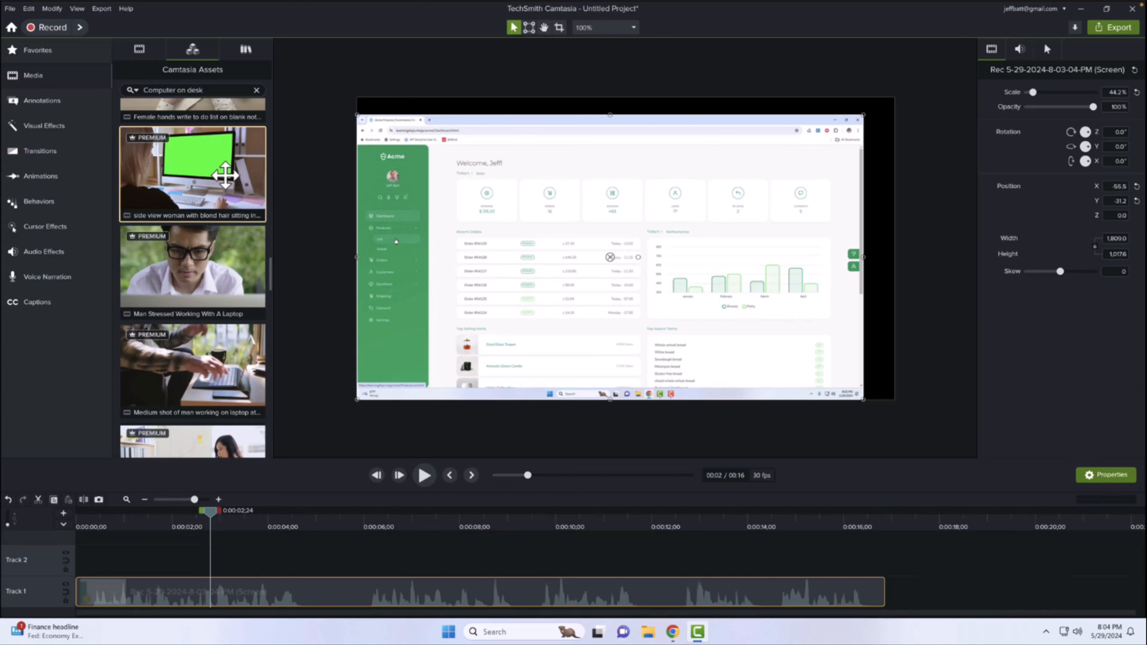
pyautogui.doubleClick(225, 175)
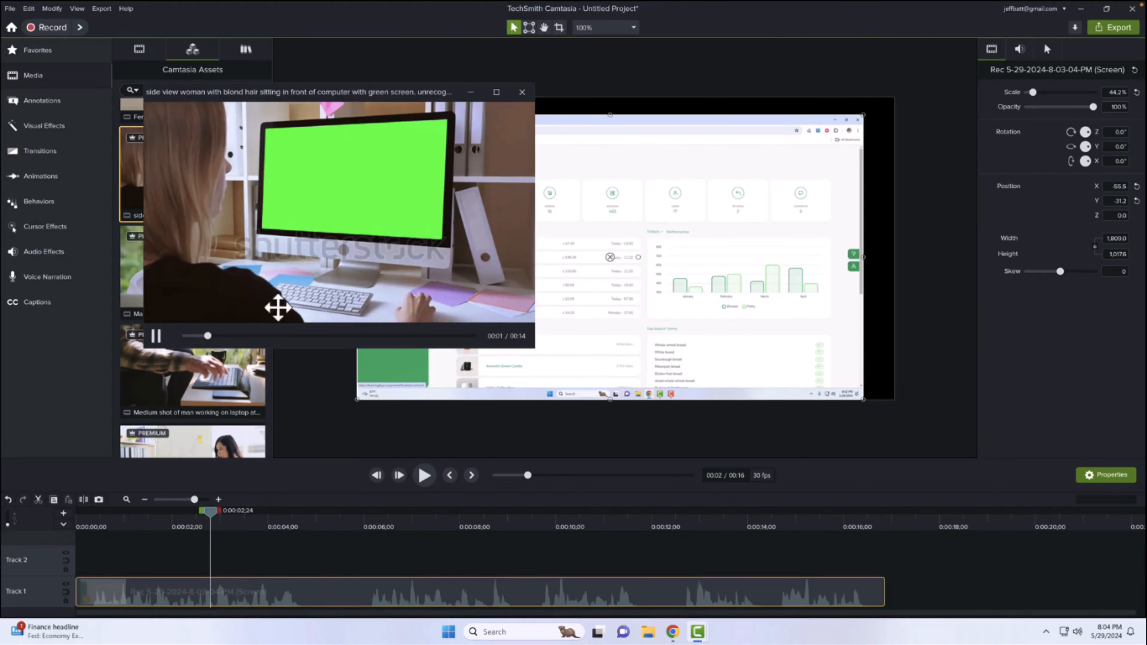
pyautogui.moveTo(193, 172); pyautogui.dragTo(20, 607)
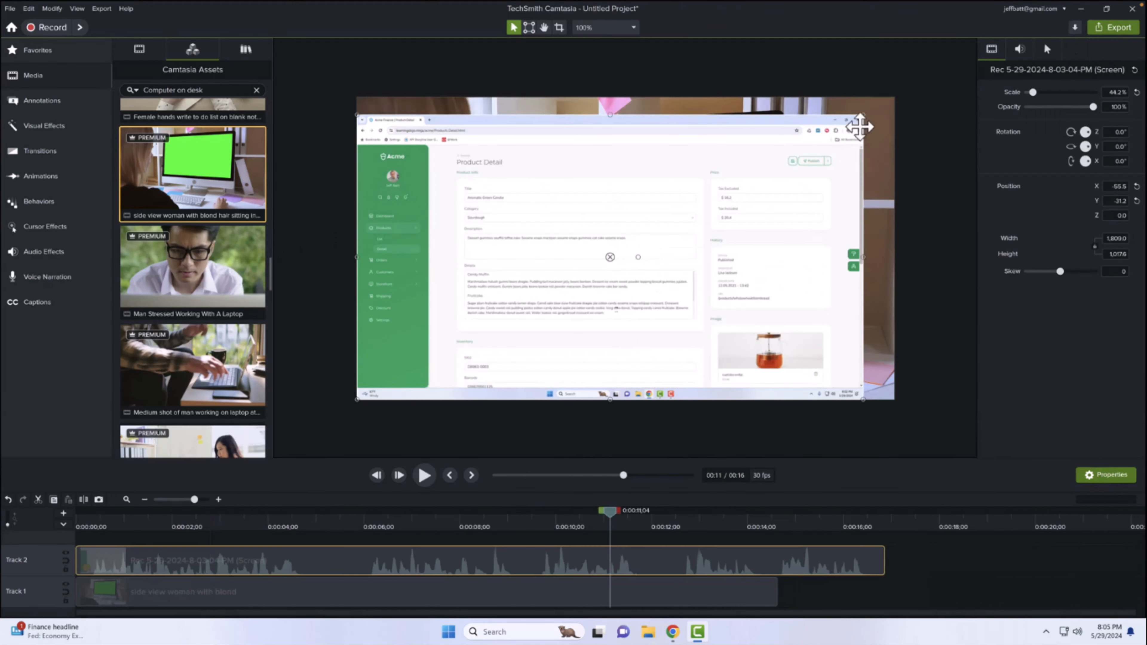
# Shrink the screen recording further and position it over the green monitor screen in the stock video
pyautogui.moveTo(861, 123); pyautogui.dragTo(403, 229)
pyautogui.moveTo(514, 525); pyautogui.dragTo(561, 526)
pyautogui.moveTo(414, 182); pyautogui.dragTo(697, 147)
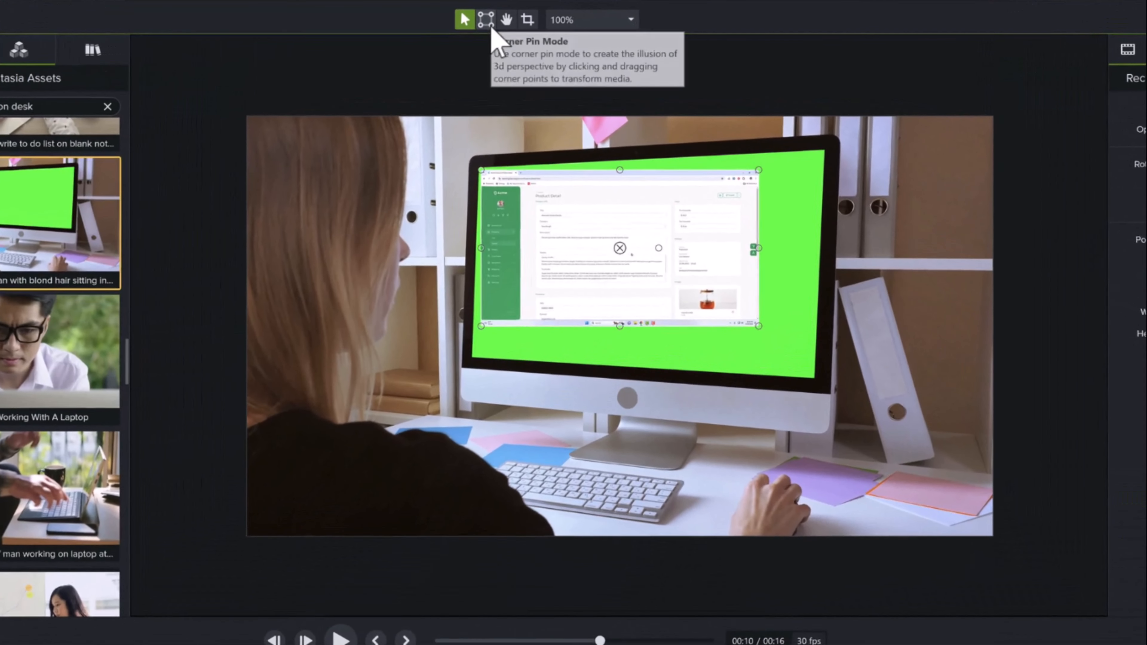
# Use Corner Pin mode to fit all four corners of the recording to the corners of the green monitor screen
pyautogui.click(486, 20)
pyautogui.moveTo(758, 170); pyautogui.dragTo(823, 153)
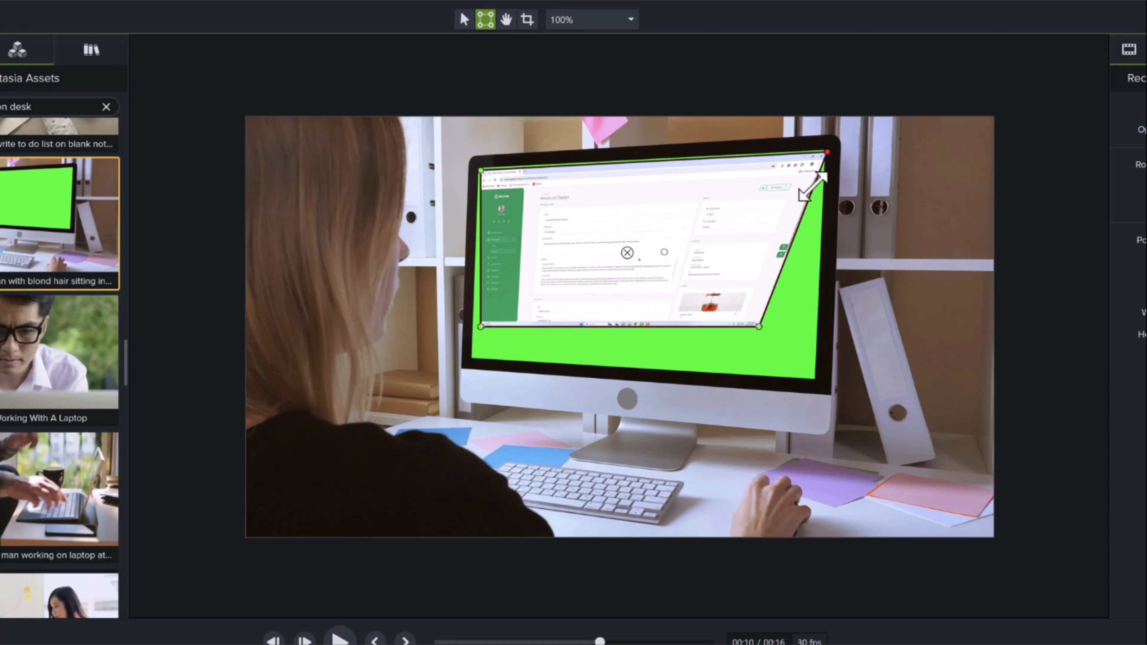
pyautogui.moveTo(759, 327); pyautogui.dragTo(817, 381)
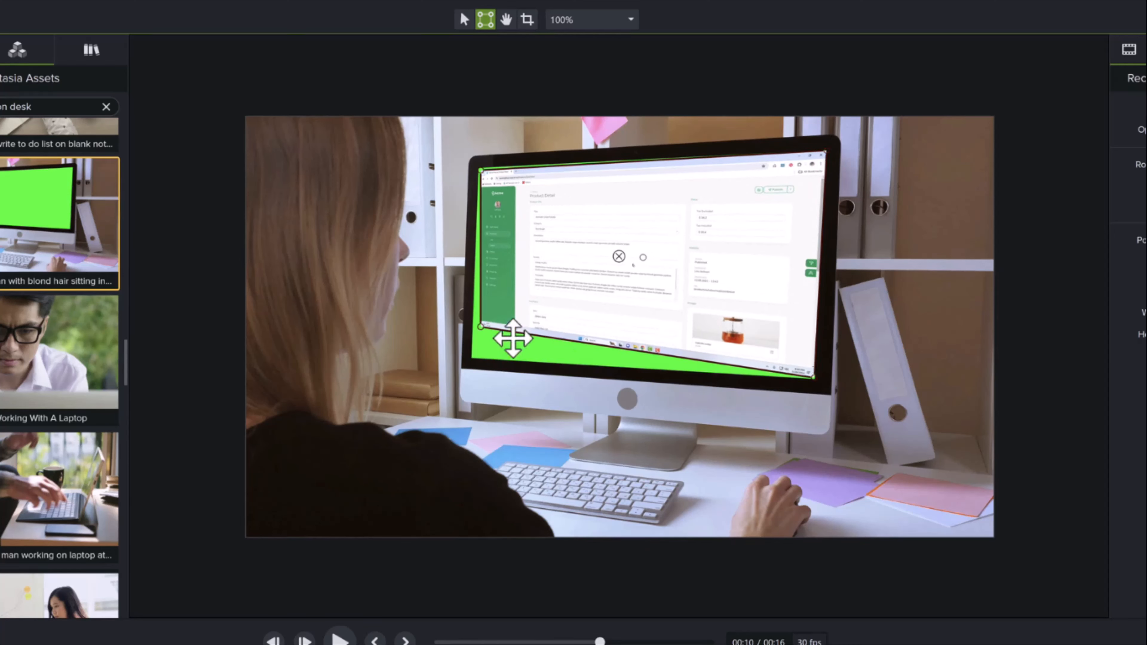
pyautogui.moveTo(481, 326); pyautogui.dragTo(472, 357)
pyautogui.moveTo(476, 172); pyautogui.dragTo(473, 166)
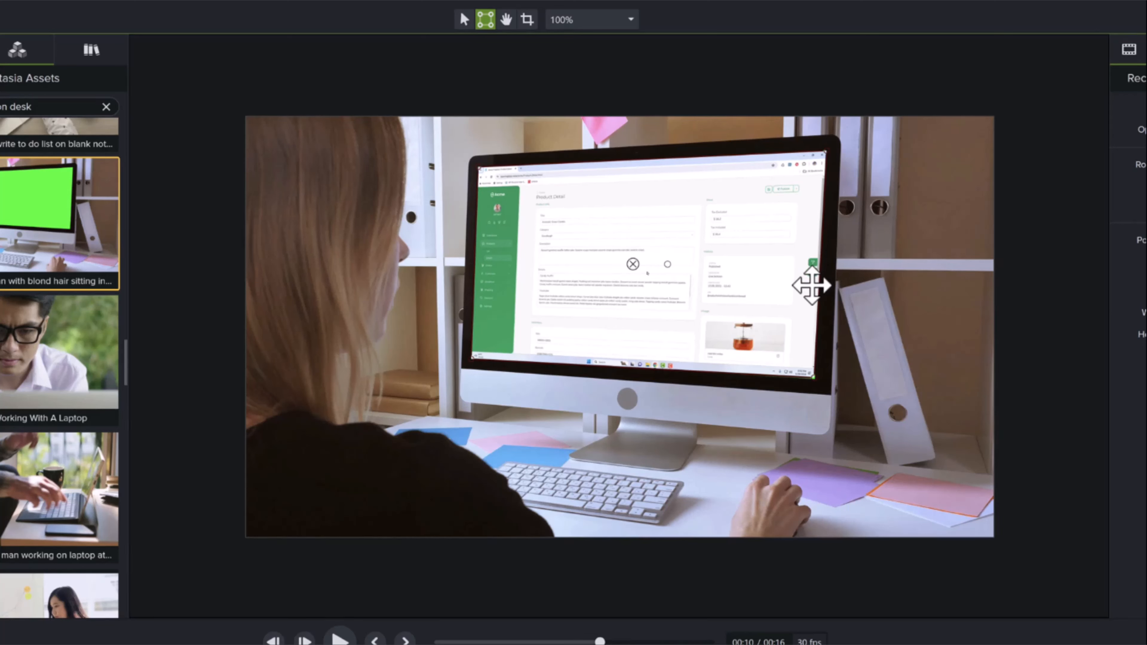
# Fine-tune the recording's lower-right pinned corner so it covers the green edge of the monitor screen
pyautogui.scroll(10, 778, 284)
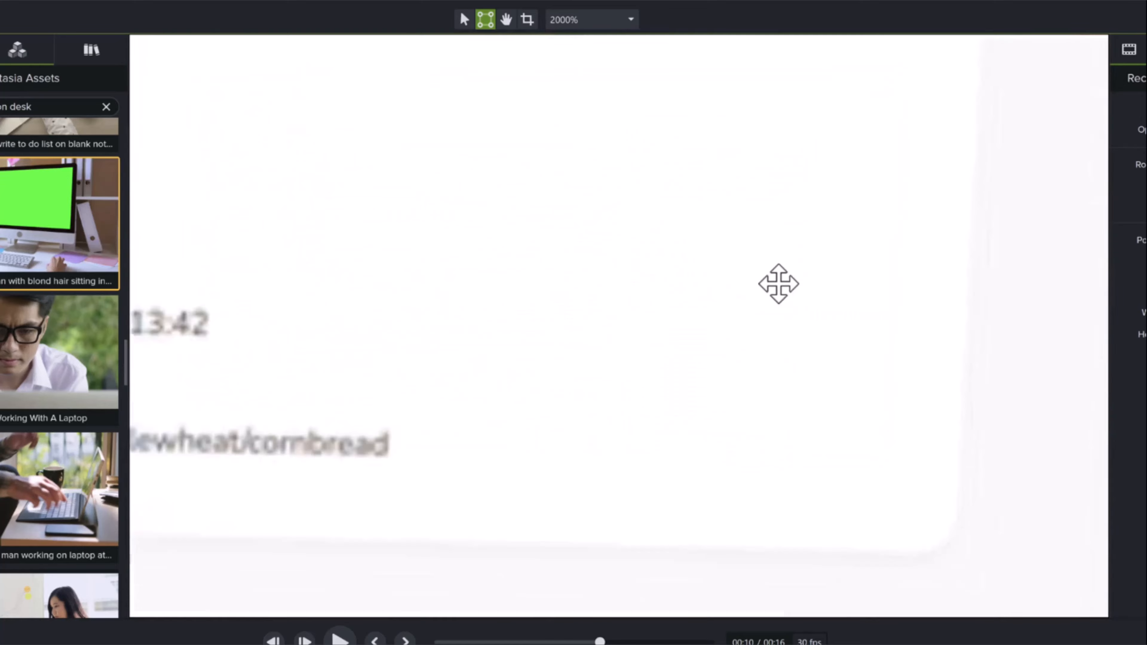
pyautogui.scroll(-12, 779, 284)
pyautogui.scroll(12, 778, 284)
pyautogui.scroll(-10, 778, 284)
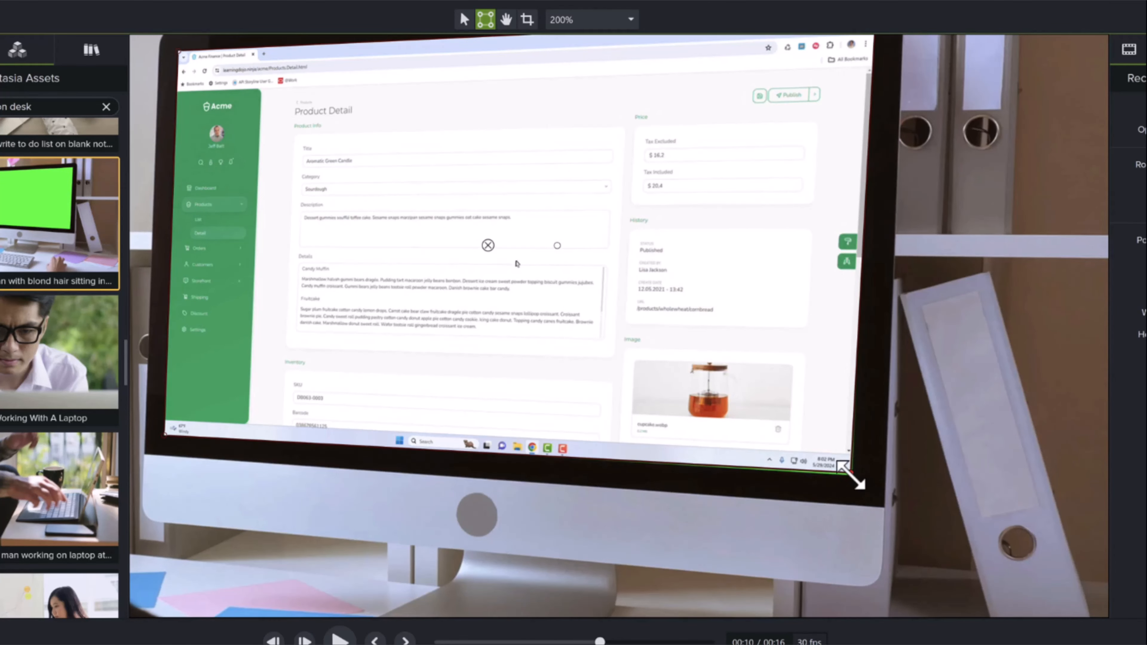
pyautogui.moveTo(852, 477); pyautogui.dragTo(852, 478)
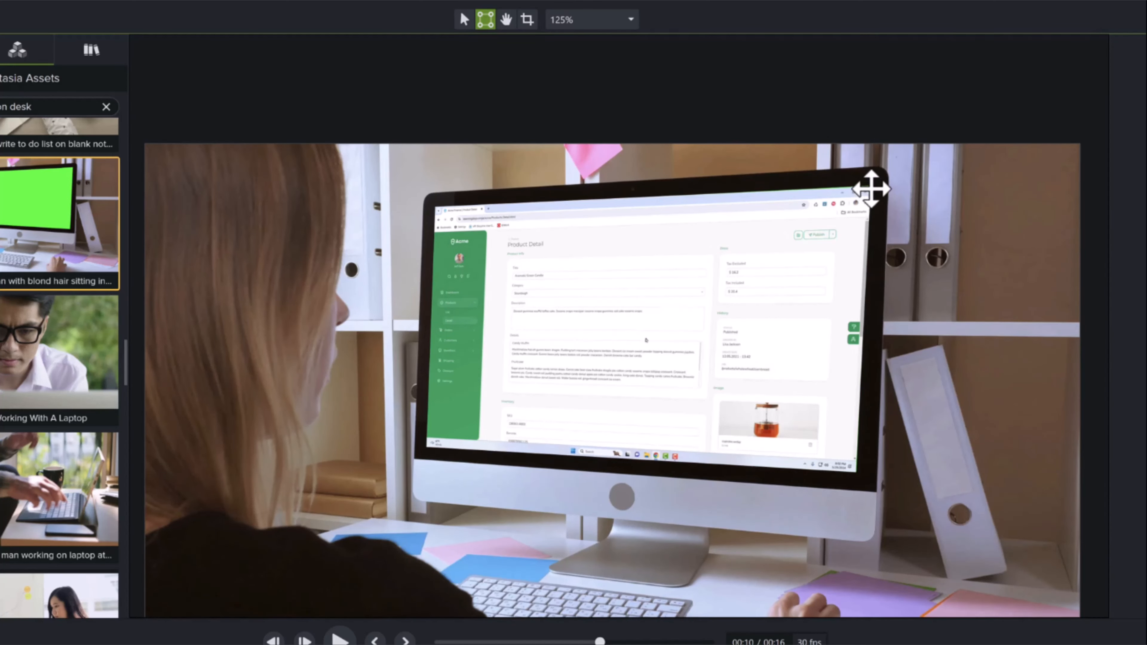
pyautogui.scroll(-1, 870, 187)
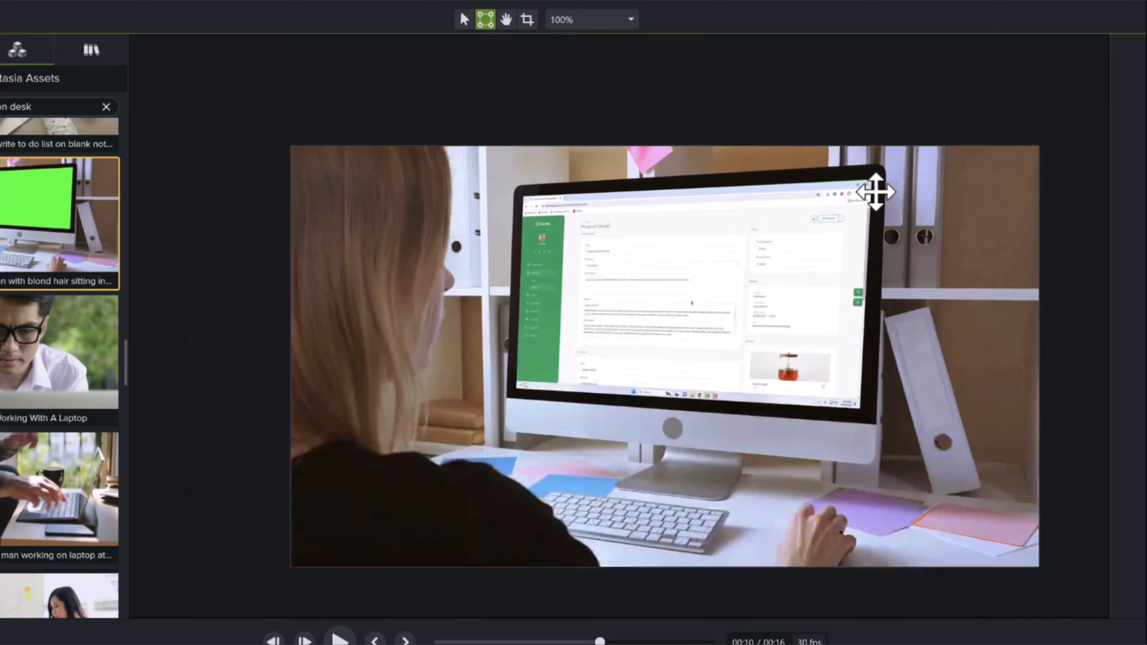
# Align the recording's upper-right pinned corner with the monitor screen's corner, check the other corners, and return the canvas zoom to 100%
pyautogui.scroll(10, 876, 187)
pyautogui.click(830, 120)
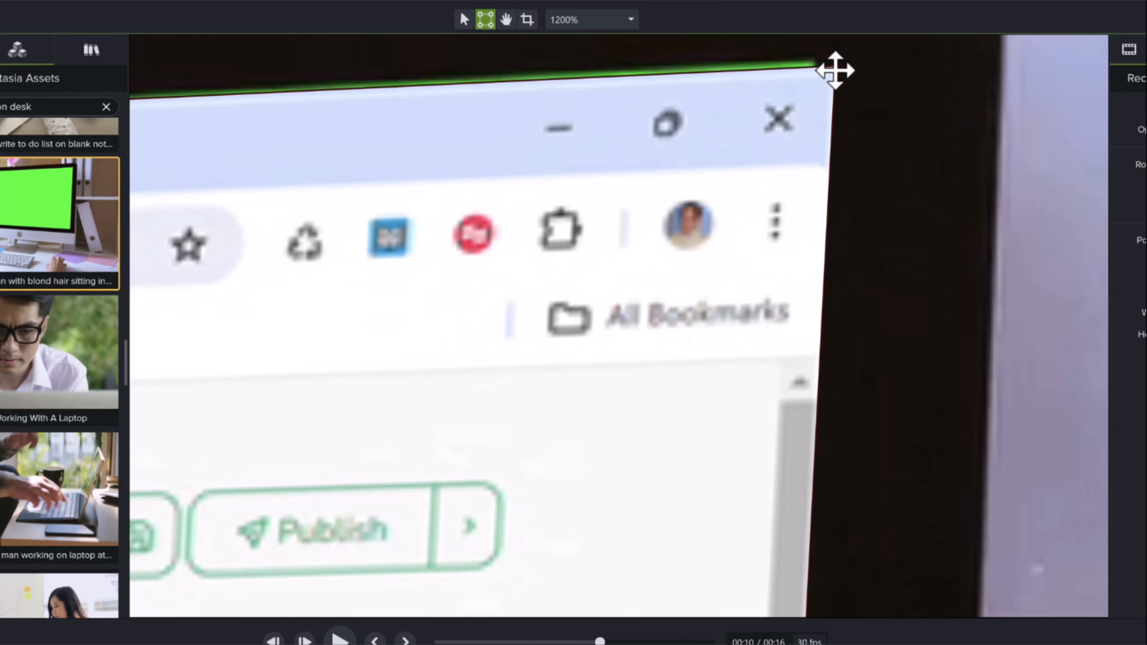
pyautogui.moveTo(836, 66); pyautogui.dragTo(815, 60)
pyautogui.press('space')
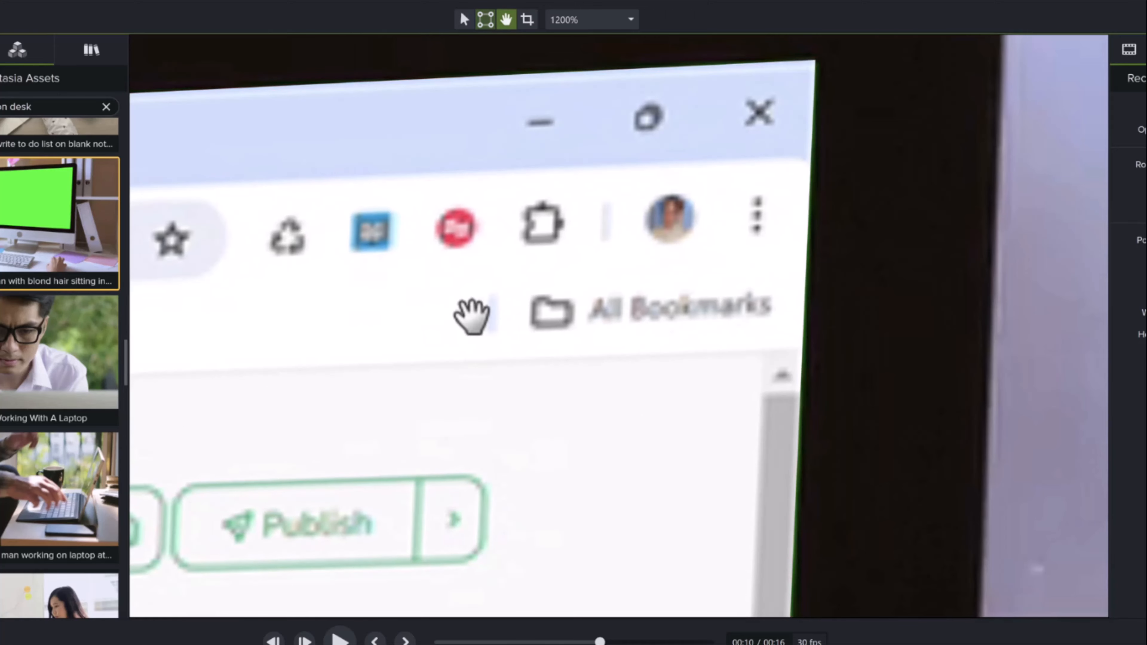
pyautogui.moveTo(320, 242); pyautogui.dragTo(964, 276)
pyautogui.moveTo(294, 220); pyautogui.dragTo(847, 213)
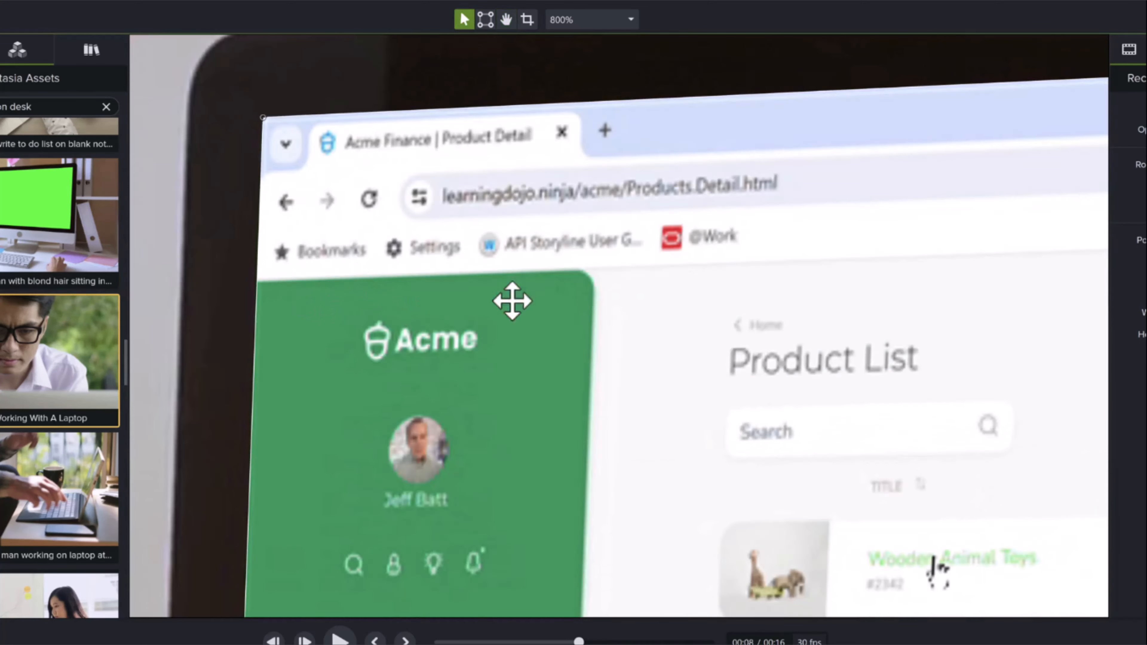
pyautogui.scroll(-5, 512, 303)
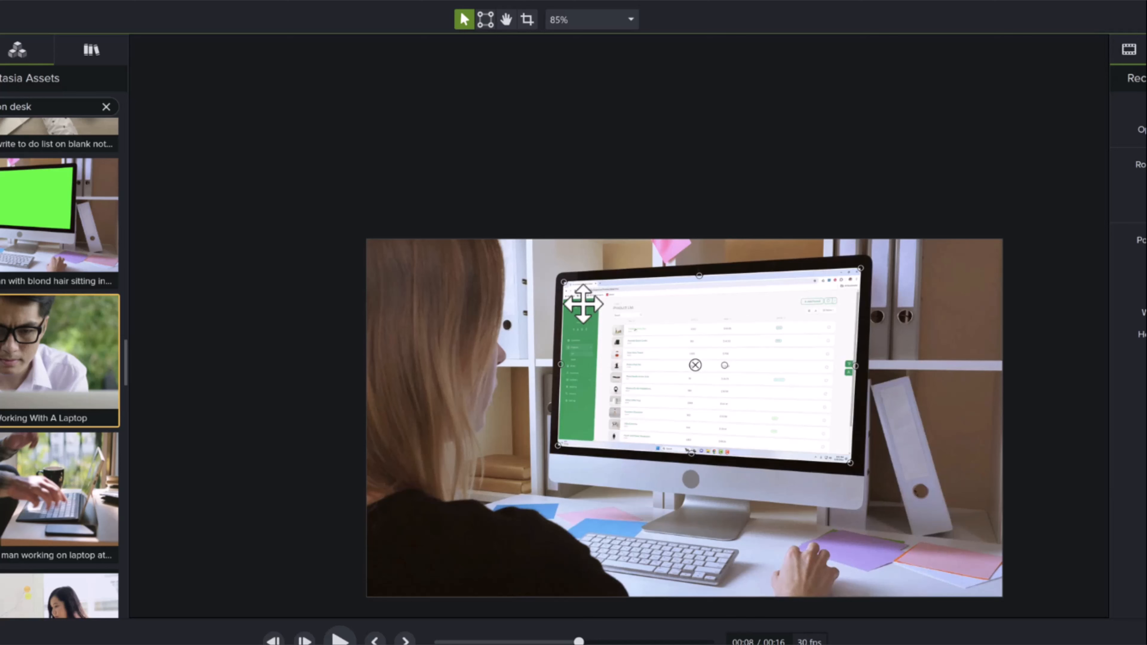
pyautogui.click(615, 22)
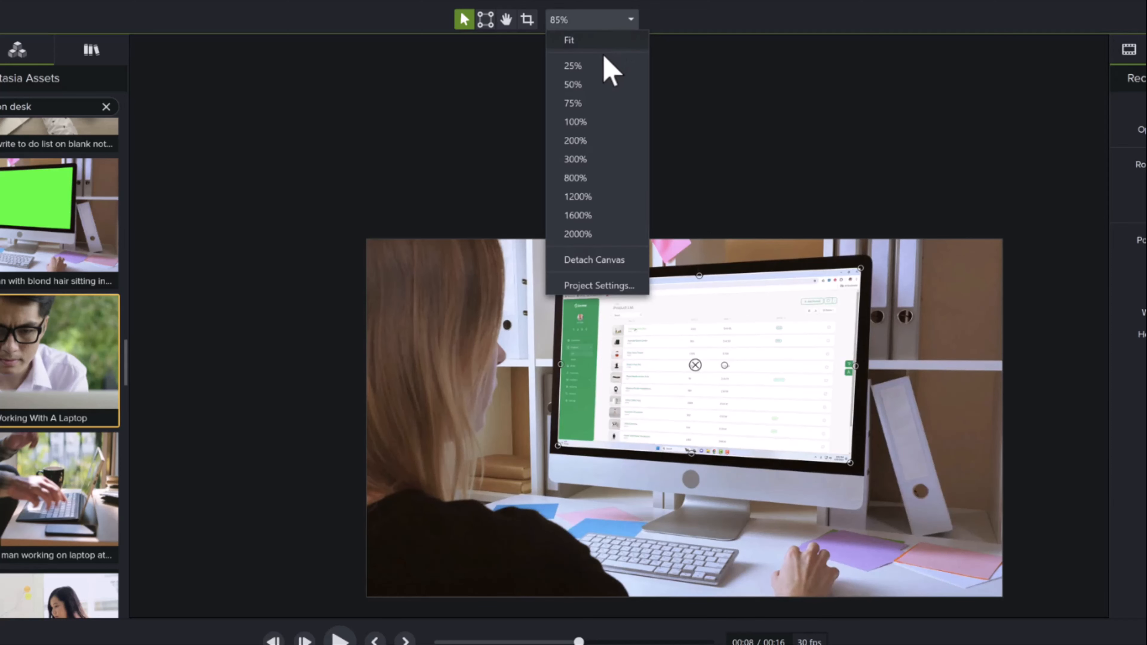
pyautogui.click(596, 122)
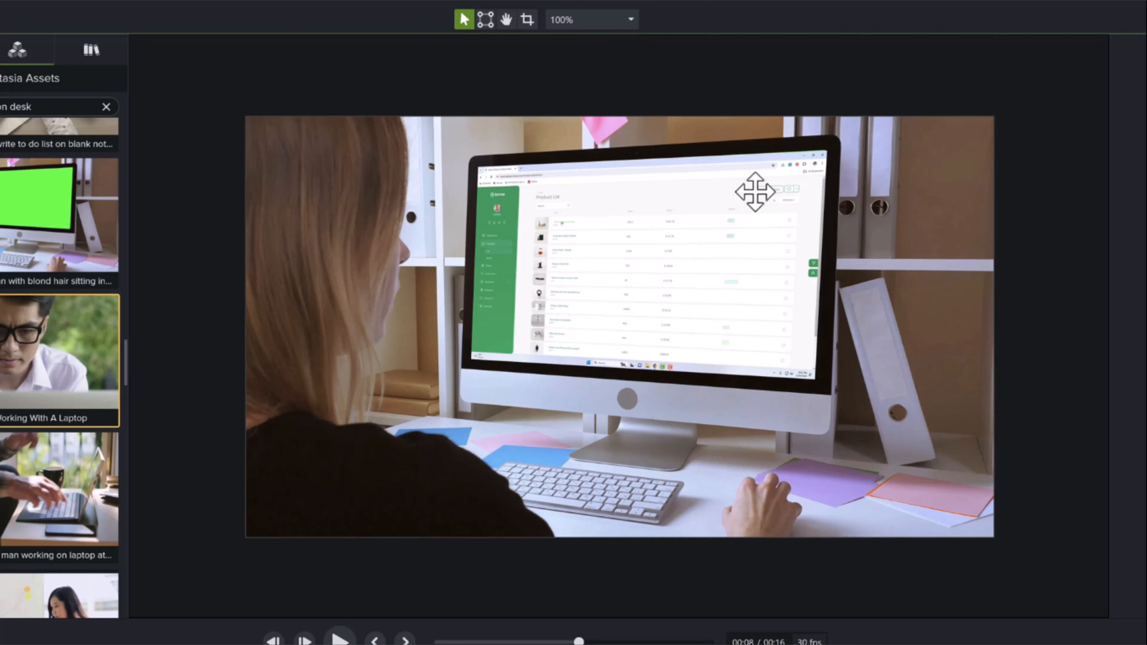
# Try cropping the right side of the recording inward on the canvas, undo the crop, and return to edit mode
pyautogui.click(525, 20)
pyautogui.click(811, 253)
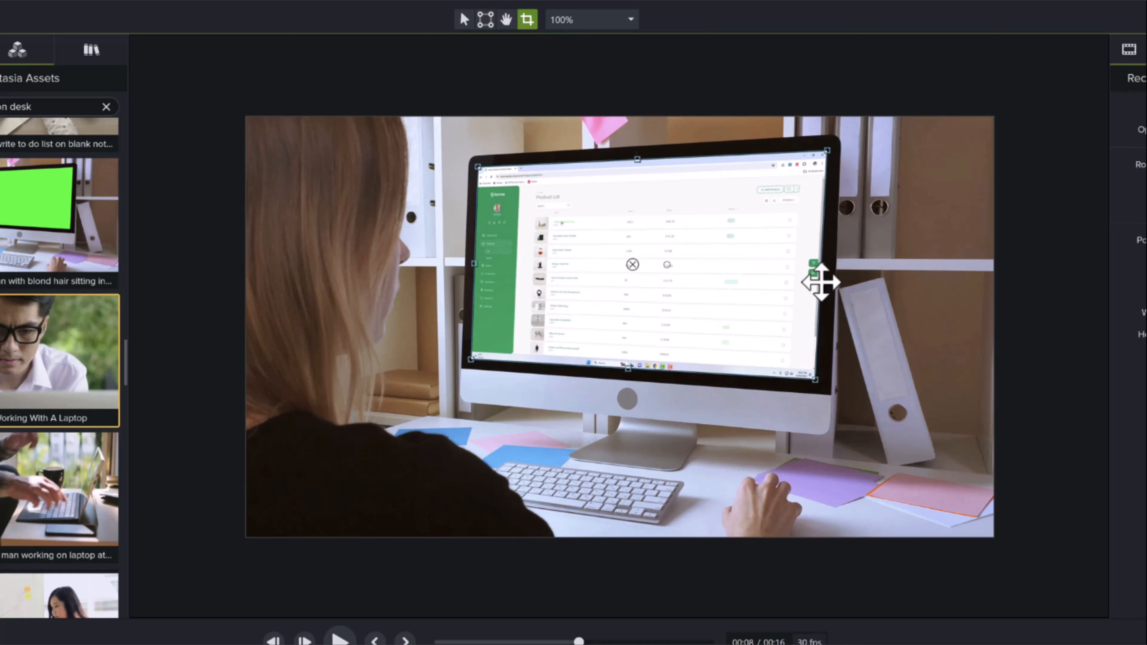
pyautogui.moveTo(818, 266); pyautogui.dragTo(734, 265)
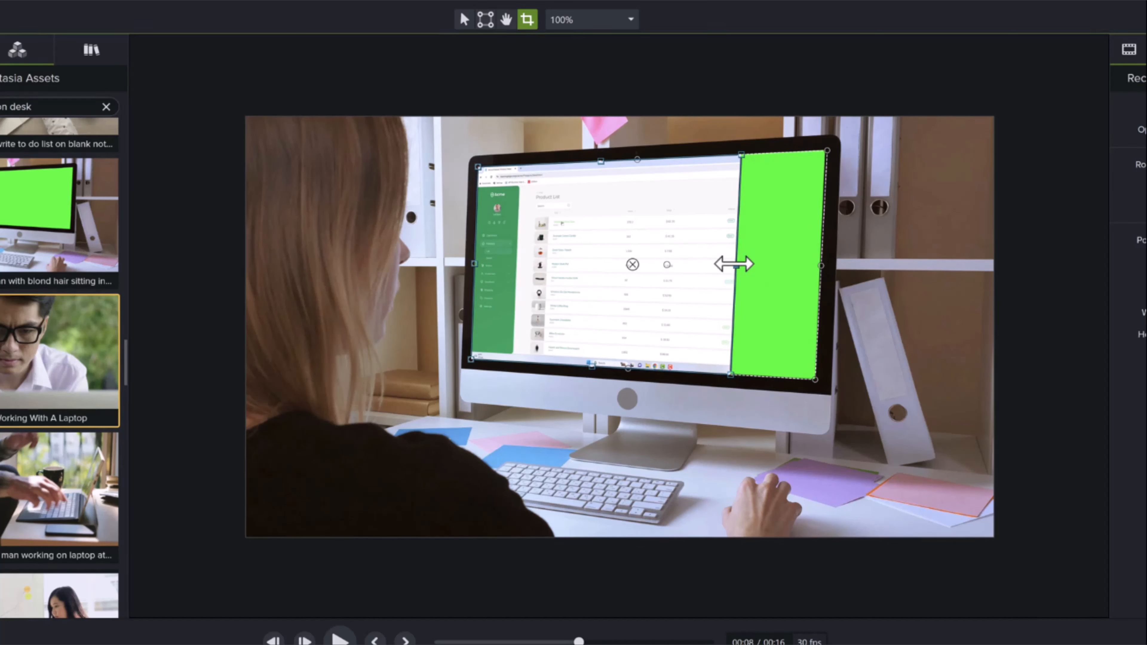
pyautogui.hotkey('ctrl', 'z')
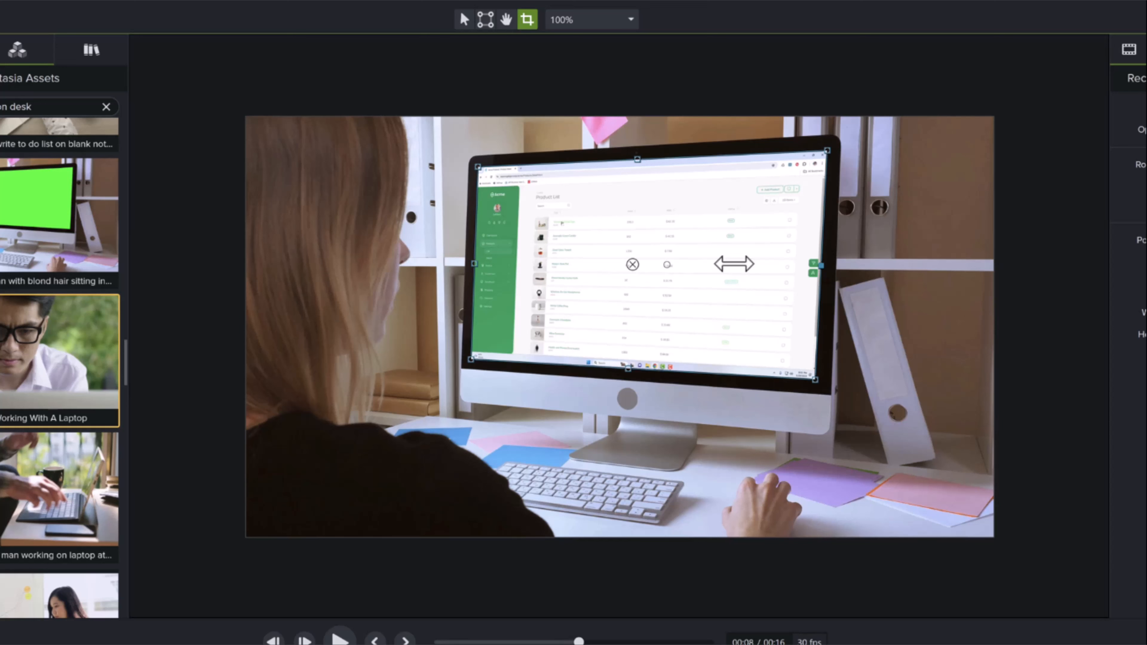
pyautogui.click(464, 19)
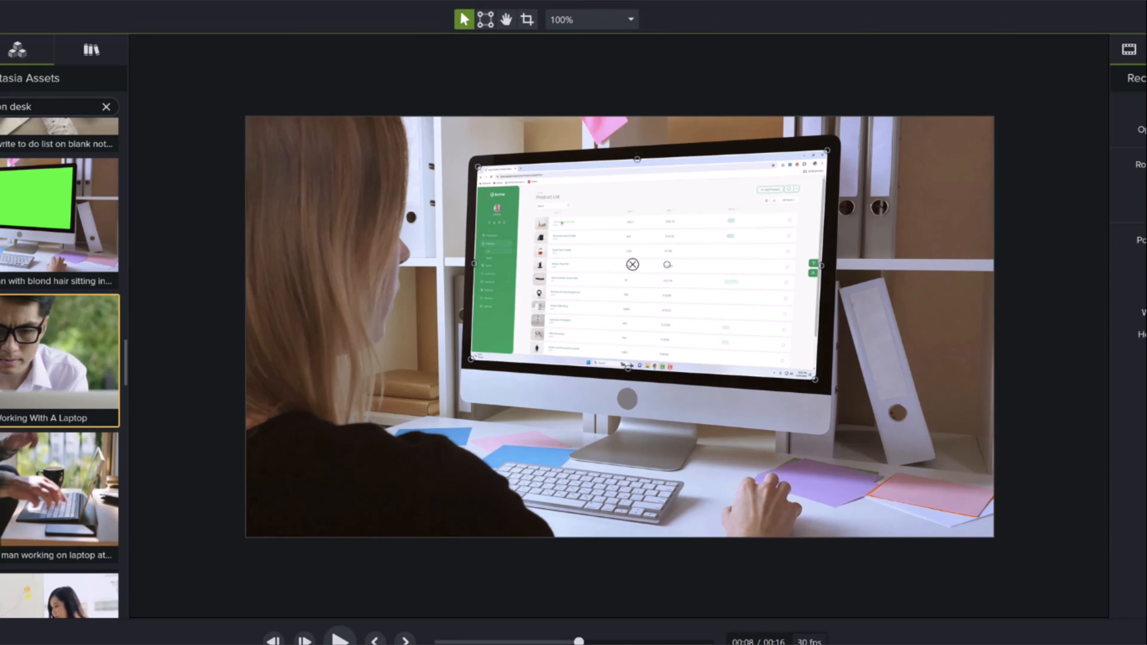
# Check the frame where the stock video ends, select the recording on Track 2, and place the playhead at 0:00:08;27
pyautogui.moveTo(566, 641); pyautogui.dragTo(775, 537)
pyautogui.hotkey('ctrl', 'd')
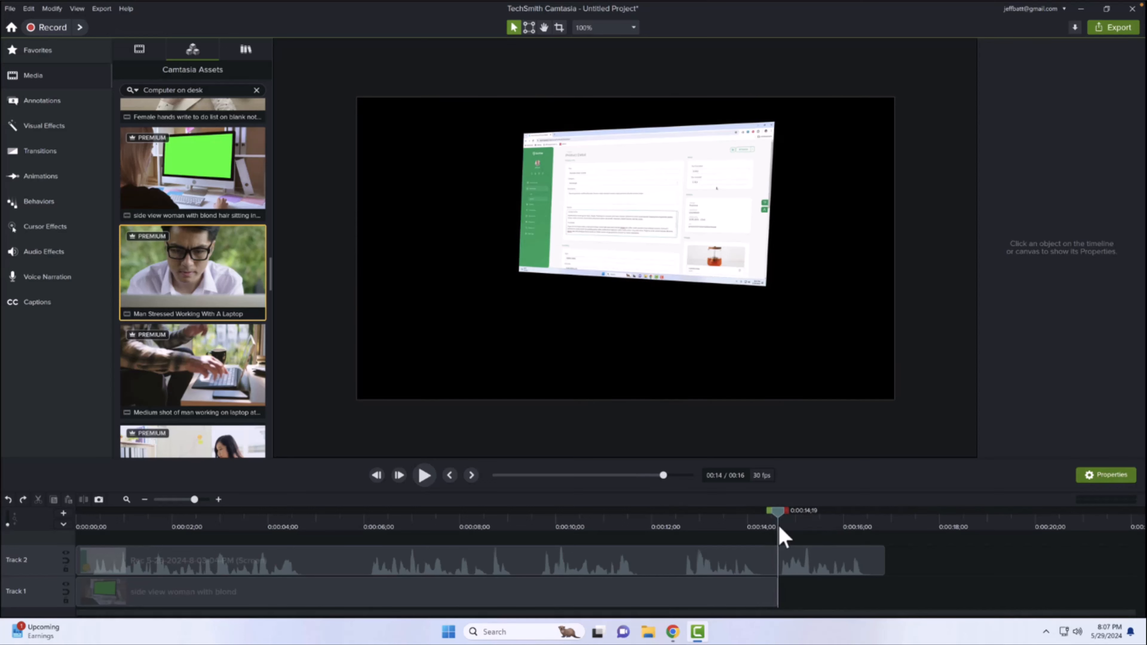
pyautogui.click(783, 562)
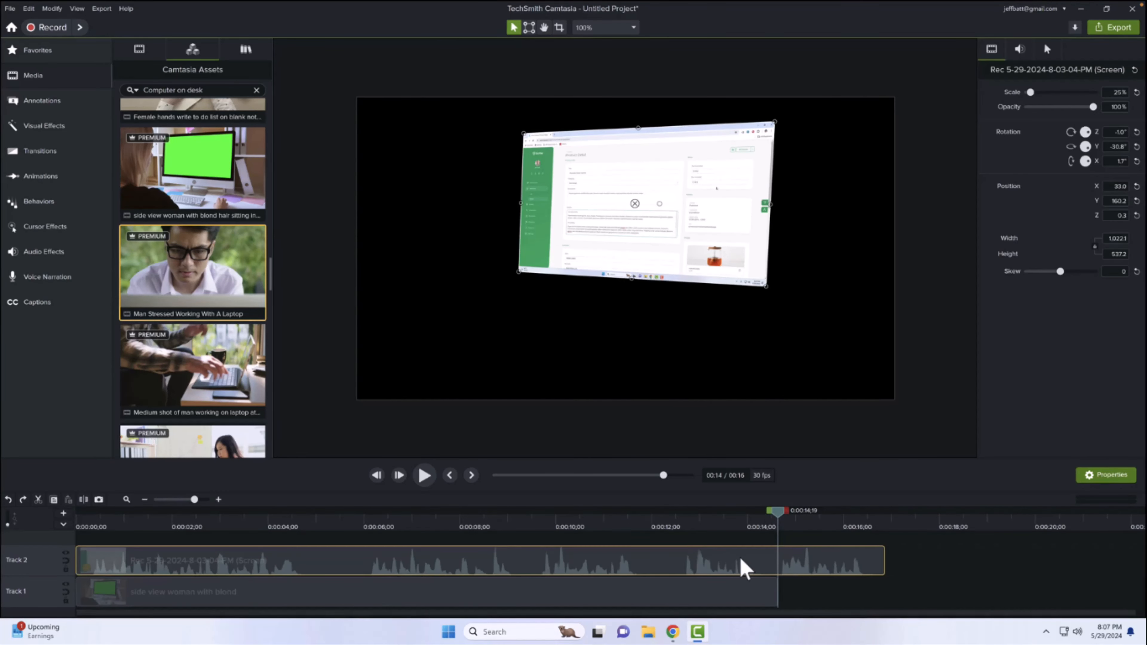
pyautogui.moveTo(768, 526); pyautogui.dragTo(503, 533)
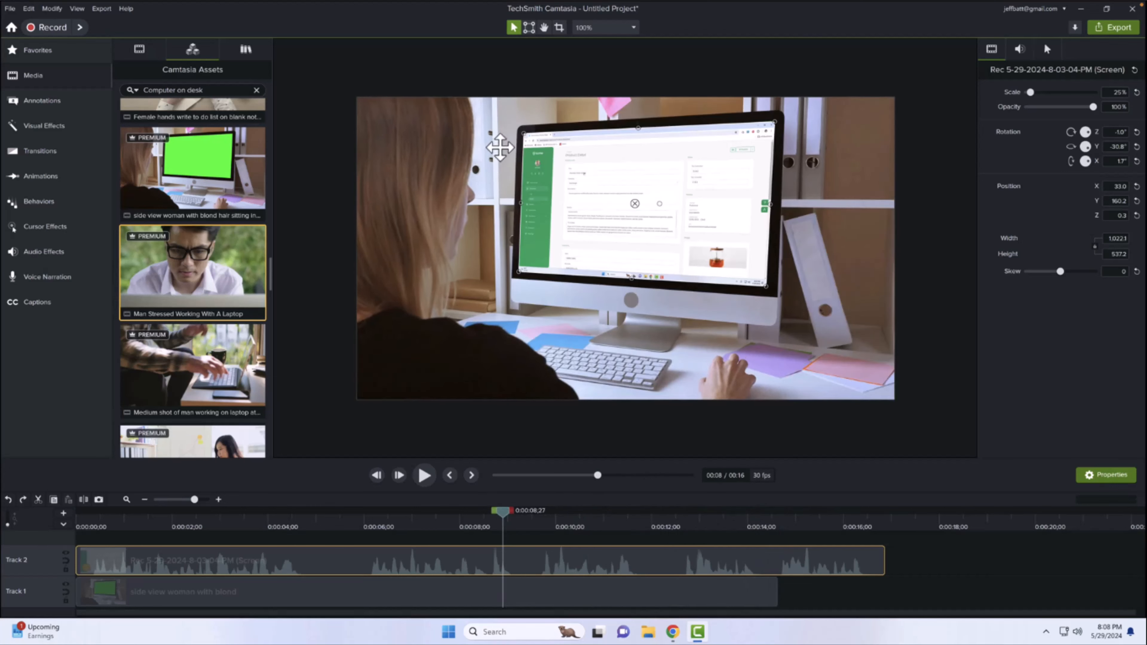